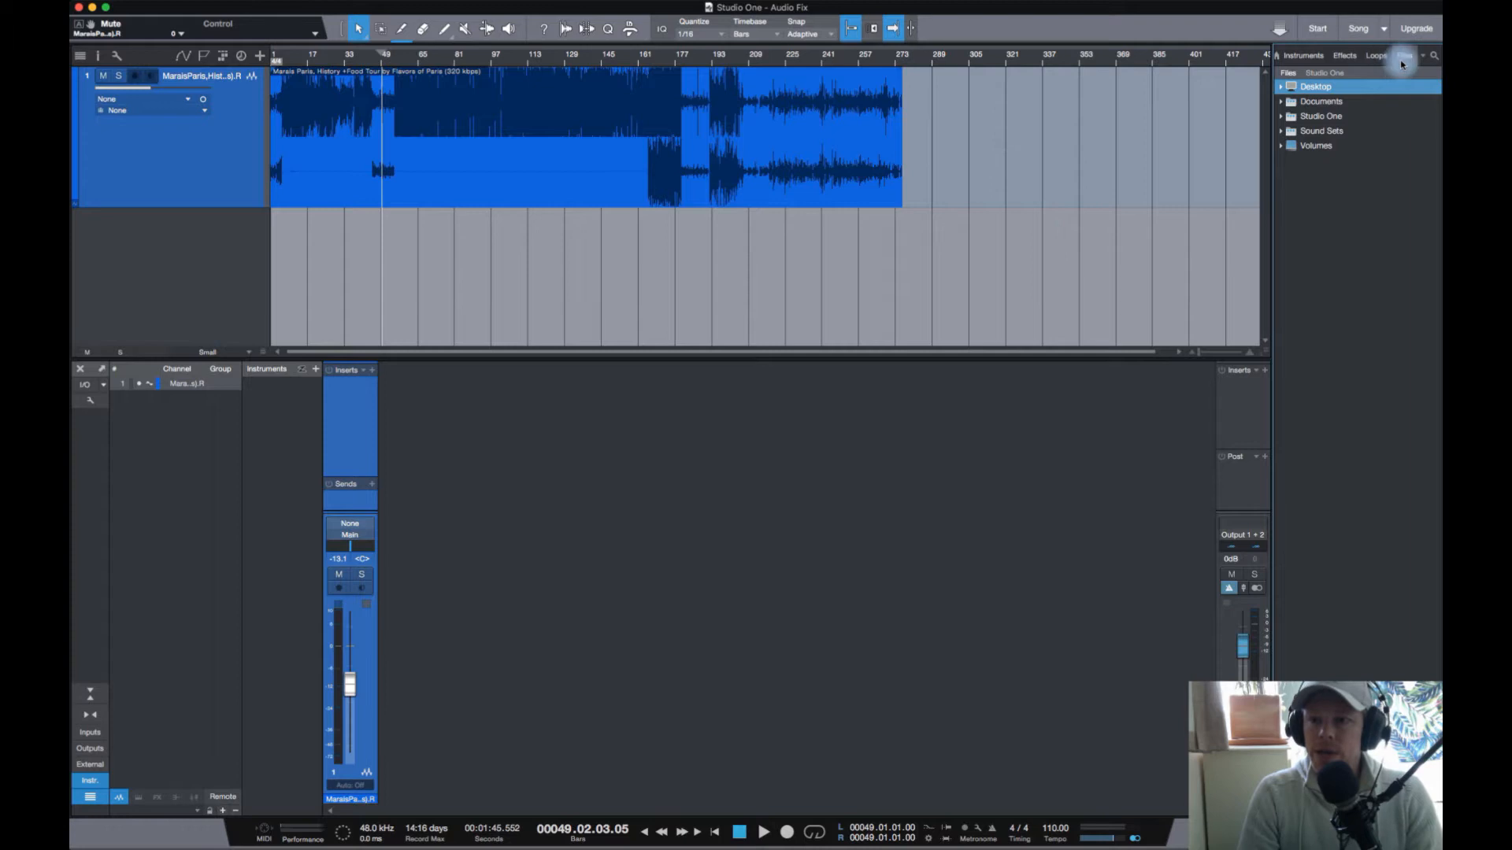
# Step: Browse the Desktop files and check the Split to Mono Files option for the middle Marais Paris audio file
pyautogui.click(1282, 88)
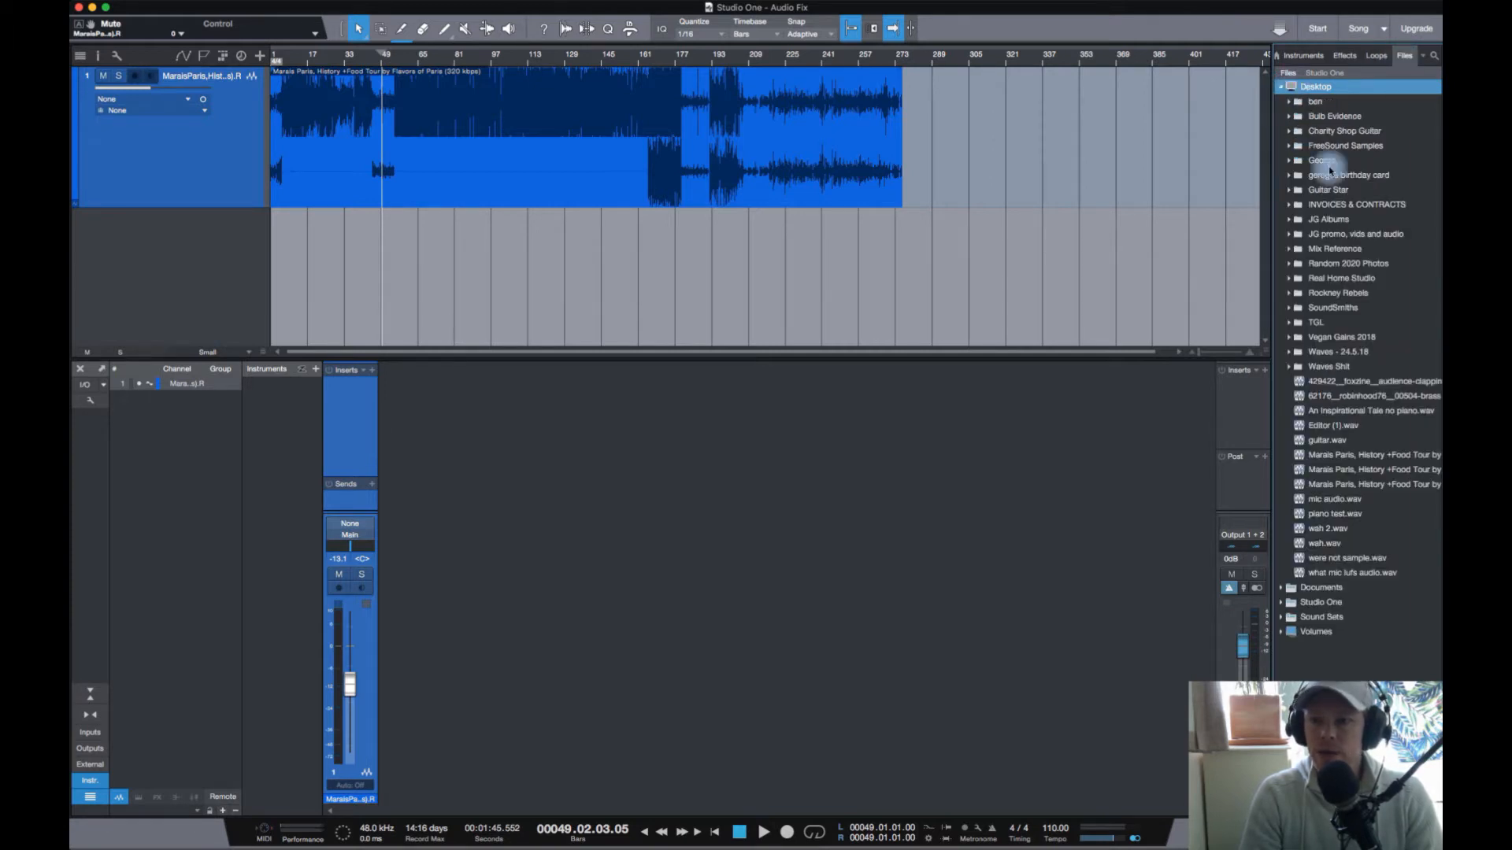
pyautogui.click(1353, 470)
pyautogui.rightClick(1354, 470)
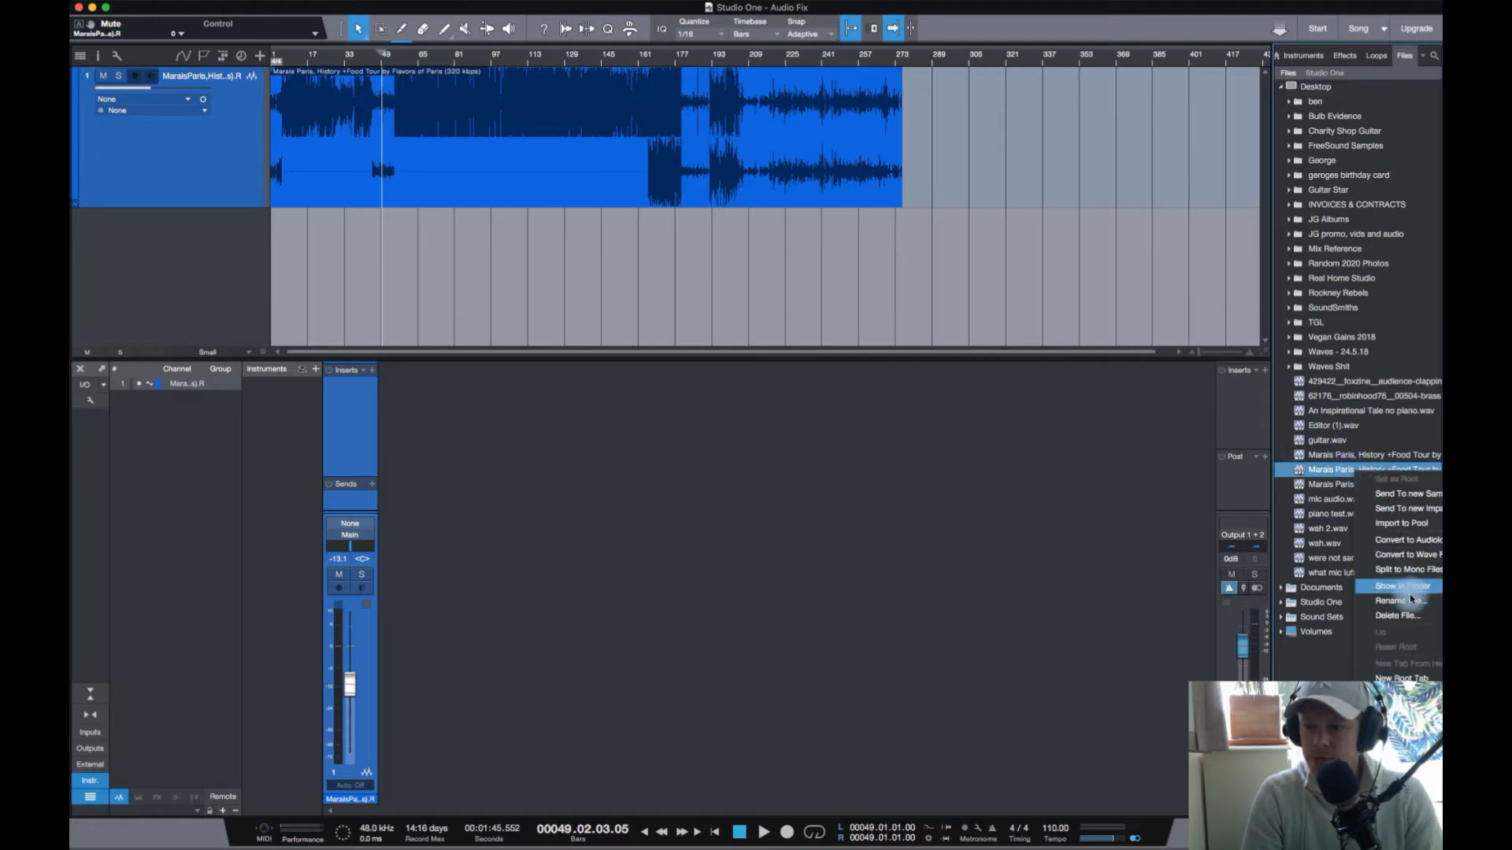
pyautogui.click(1161, 465)
# Step: Create a track beneath the stereo one from the right-channel mono file and replace its clip with the left-channel mono file
pyautogui.click(1357, 486)
pyautogui.moveTo(1358, 486); pyautogui.dragTo(286, 319)
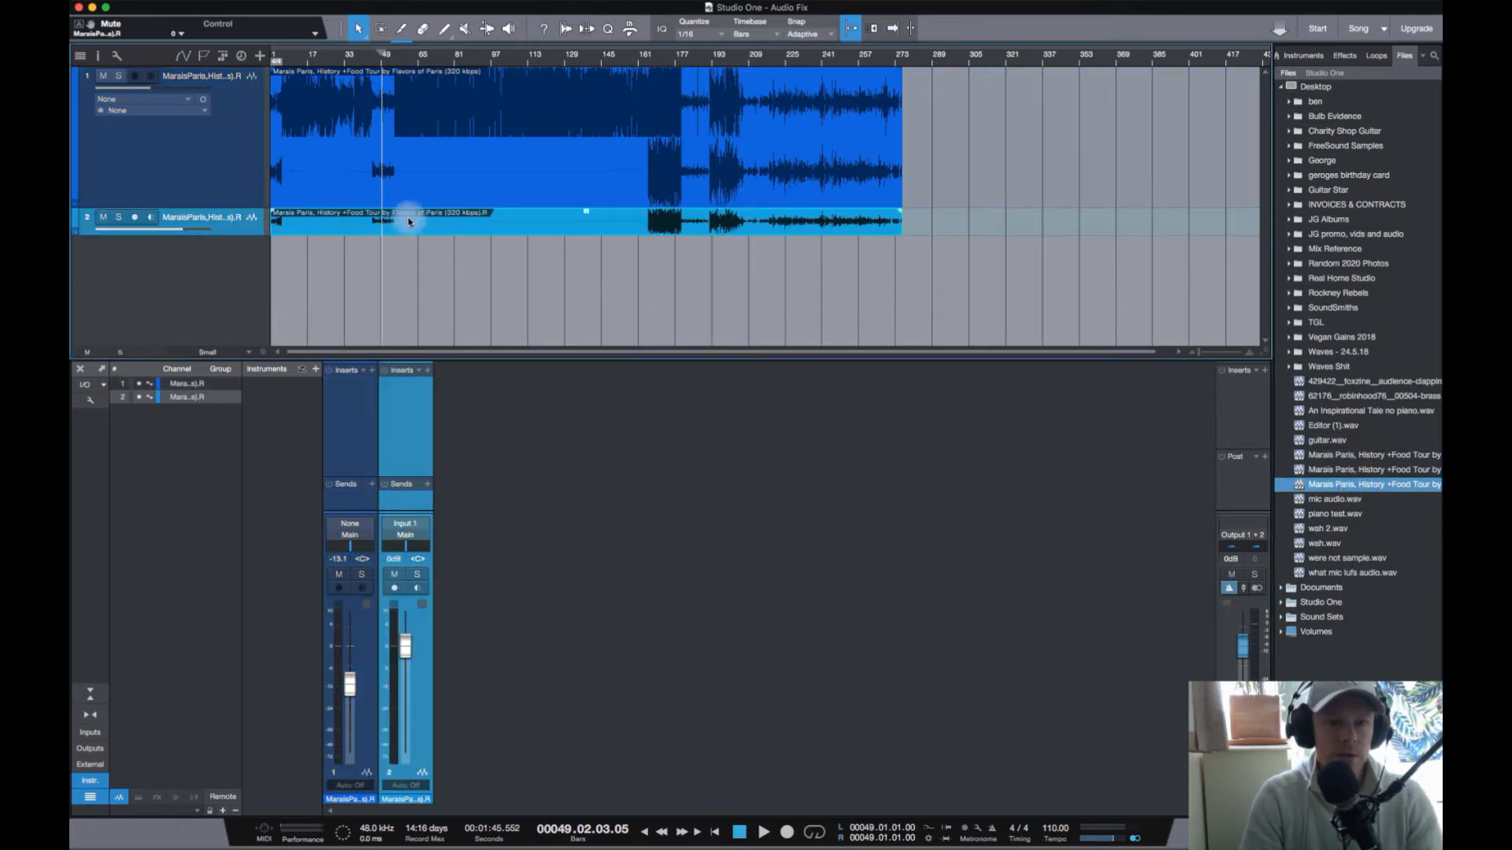
pyautogui.press('Delete')
pyautogui.moveTo(1331, 455); pyautogui.dragTo(285, 228)
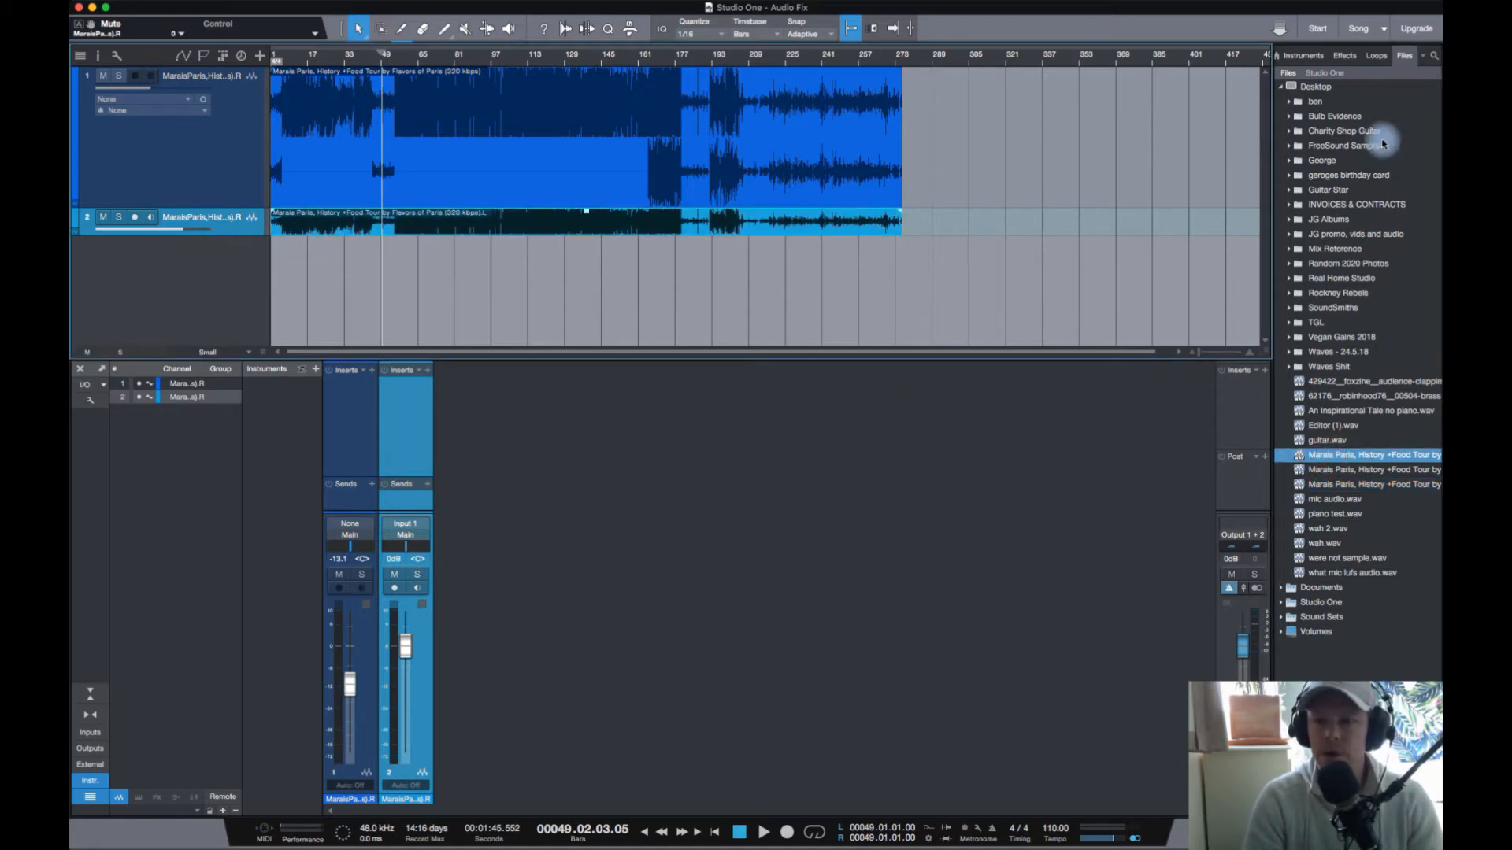
pyautogui.click(1280, 86)
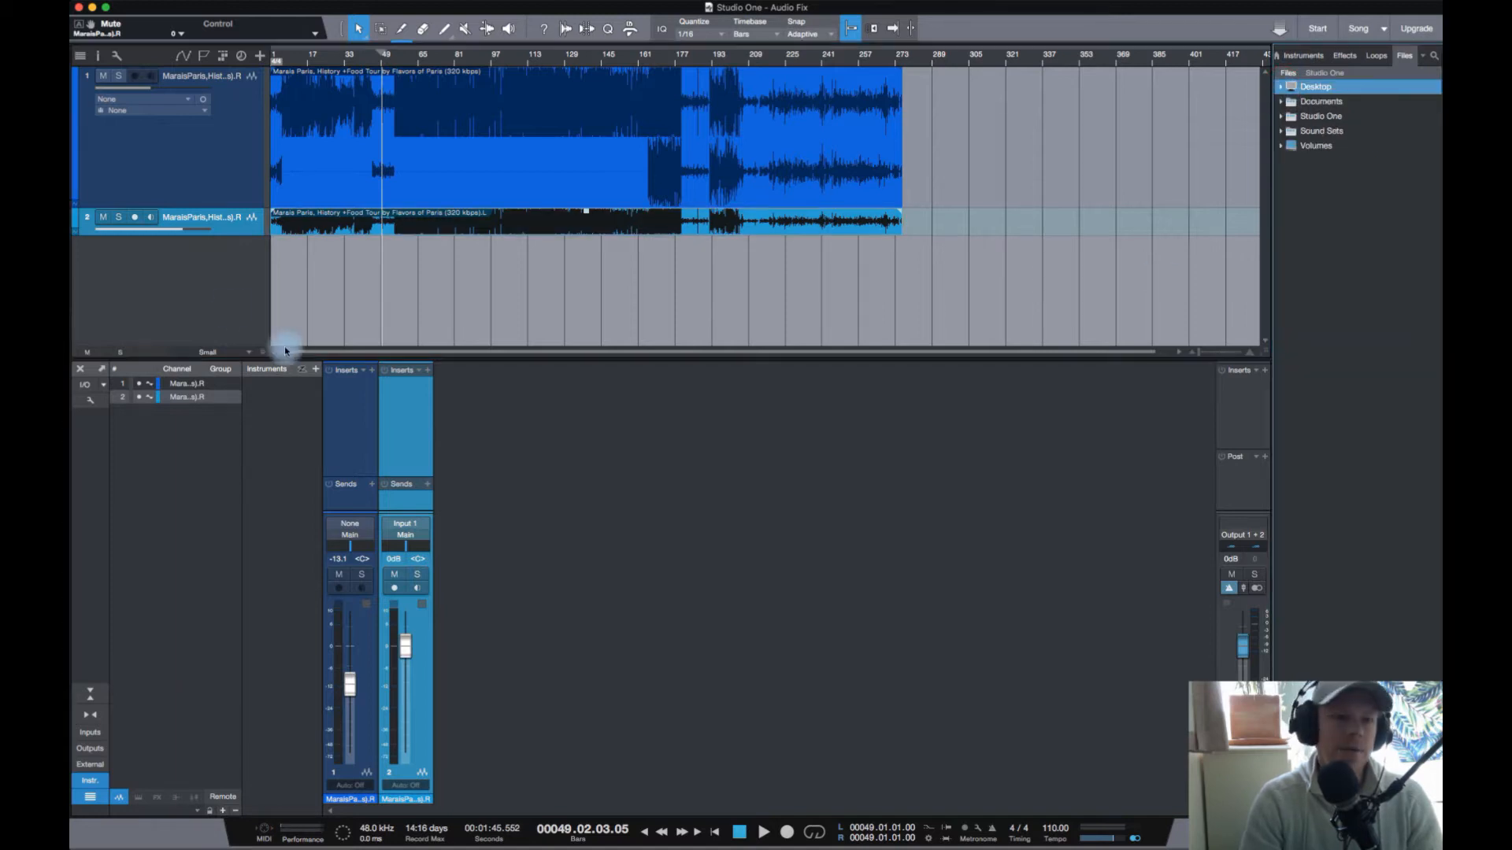
# Step: Remove the original stereo track and enlarge the height of the remaining mono track
pyautogui.click(198, 162)
pyautogui.rightClick(222, 163)
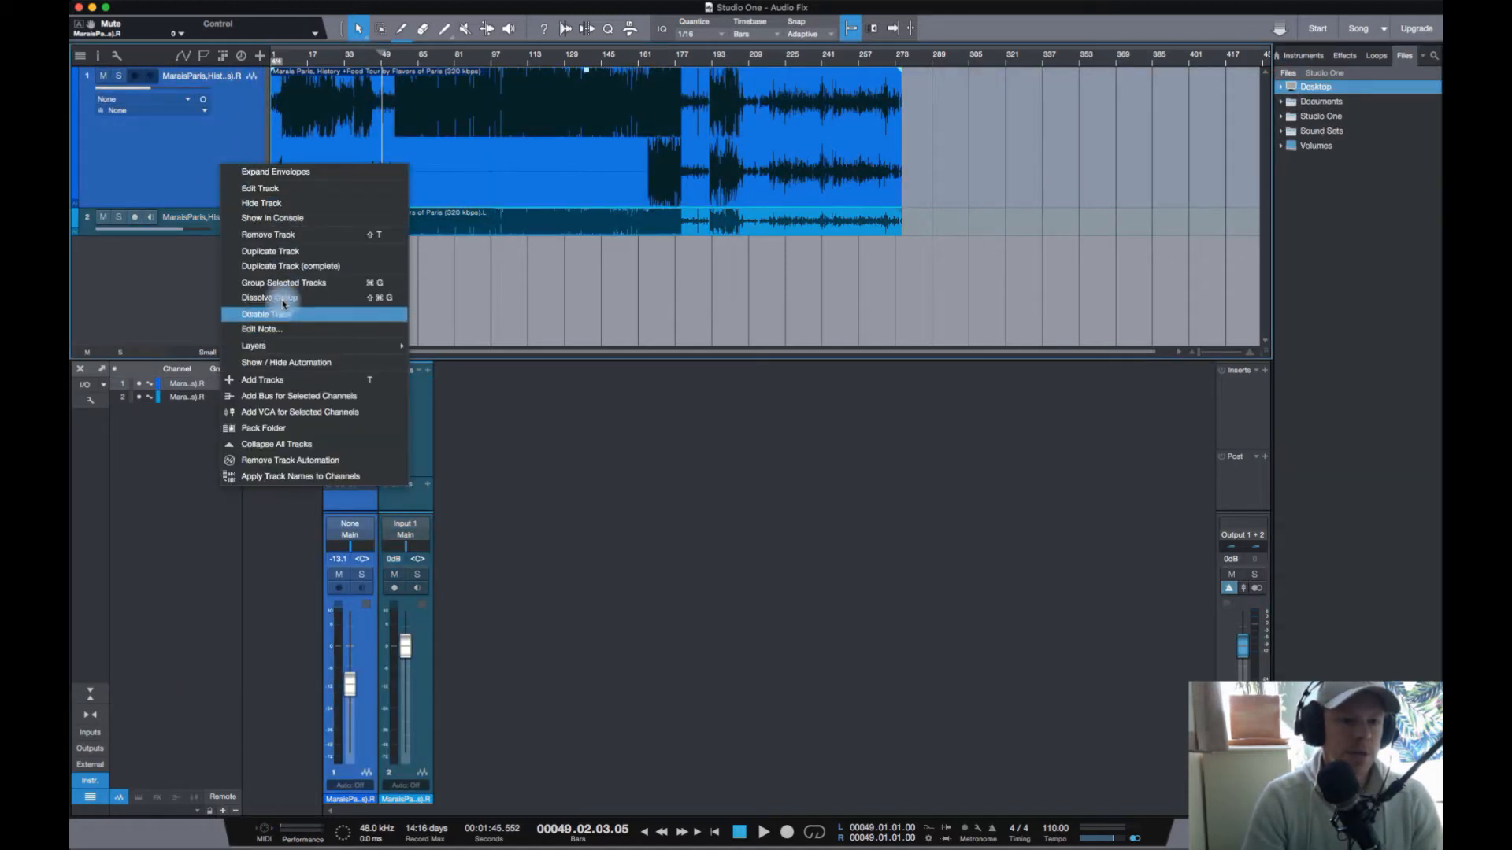
pyautogui.click(288, 236)
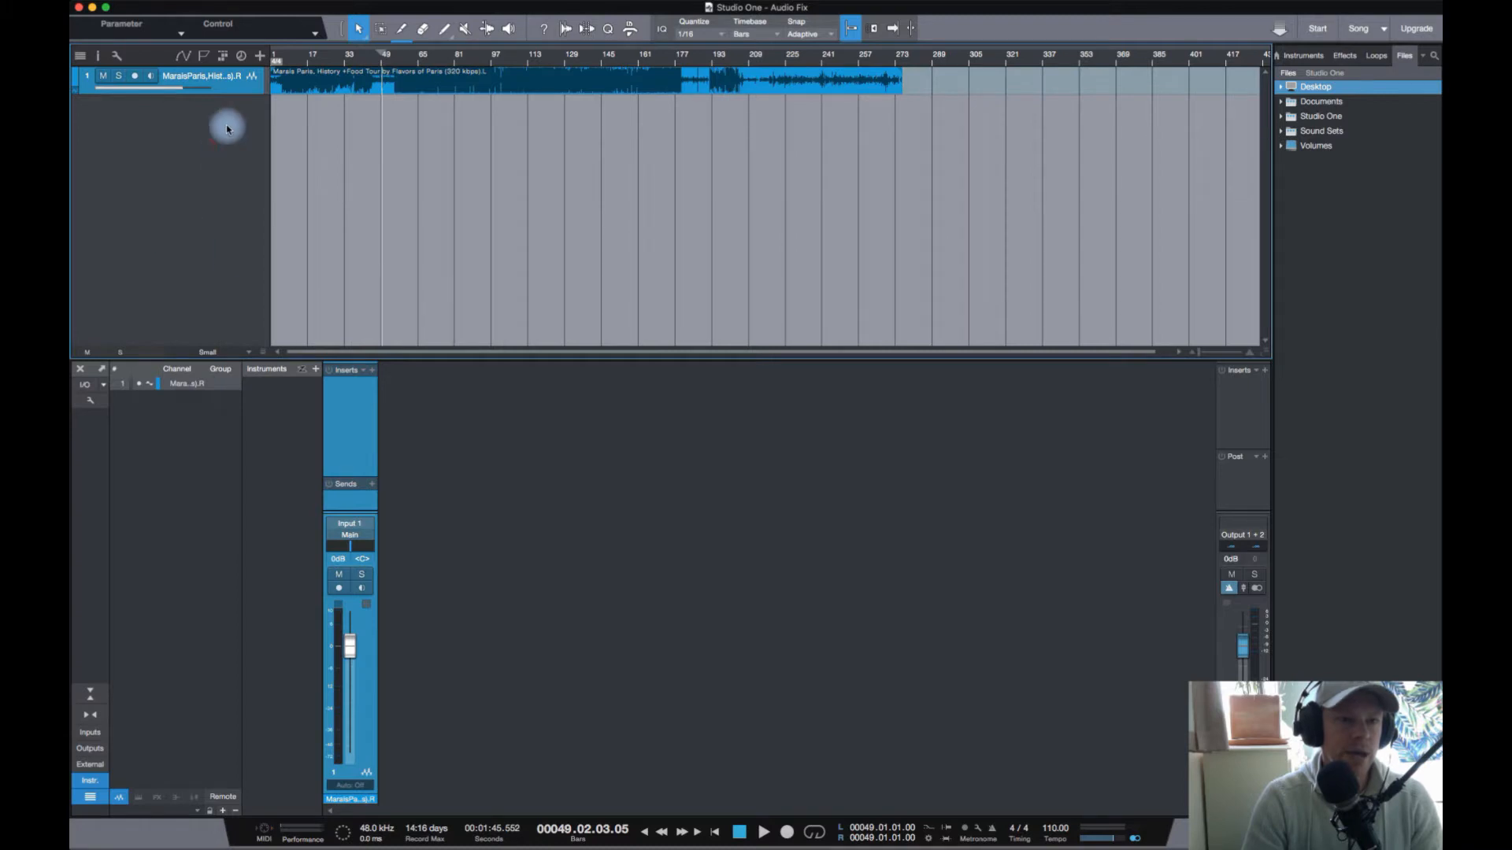
pyautogui.moveTo(241, 95); pyautogui.dragTo(238, 251)
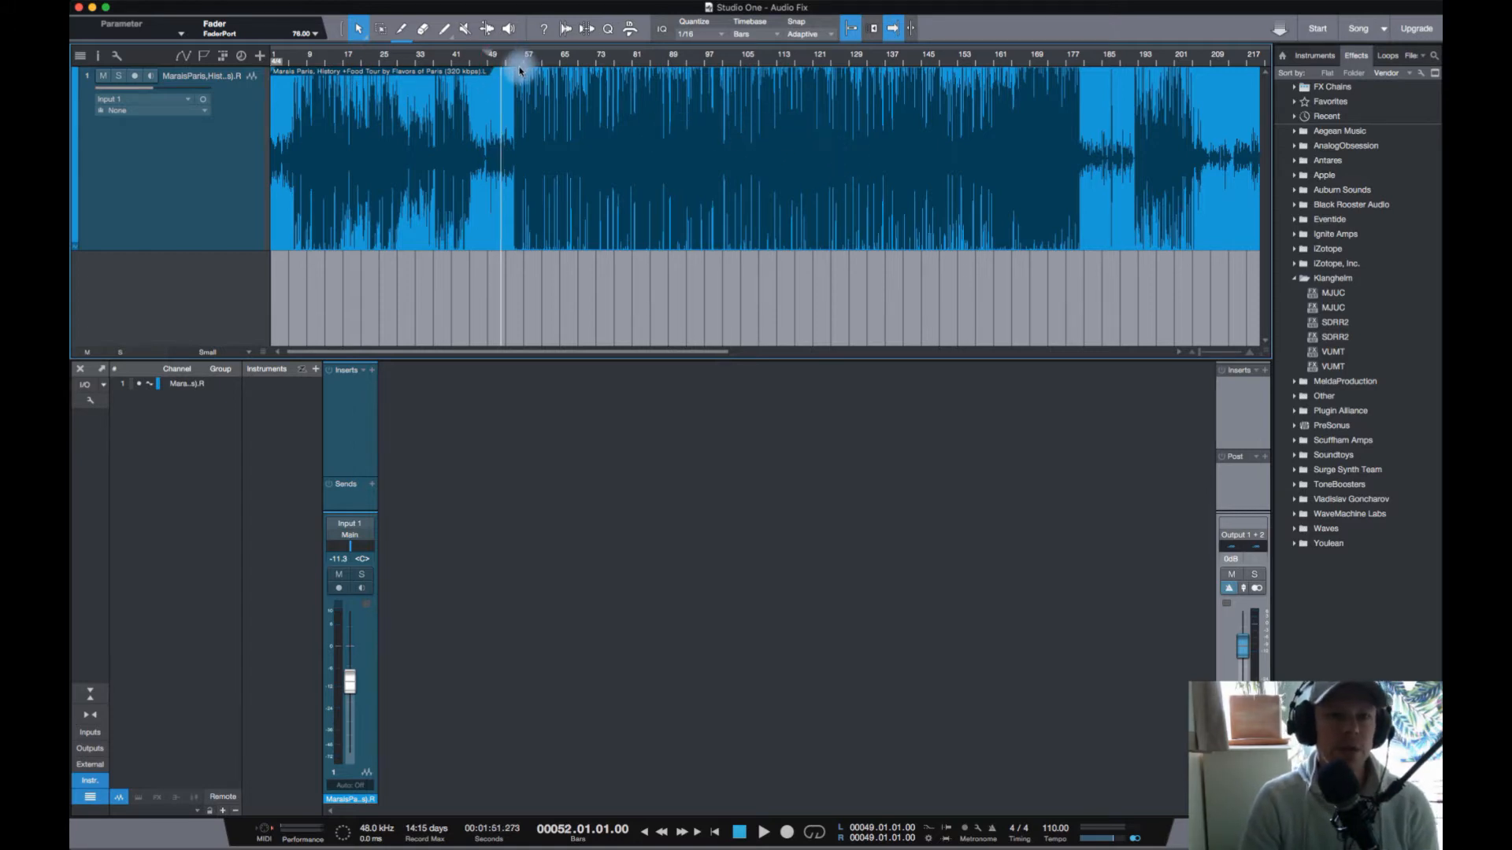
# Step: Listen to the mono track from about bar 50 and from bar 162 to compare the speech levels
pyautogui.click(493, 70)
pyautogui.press('space')
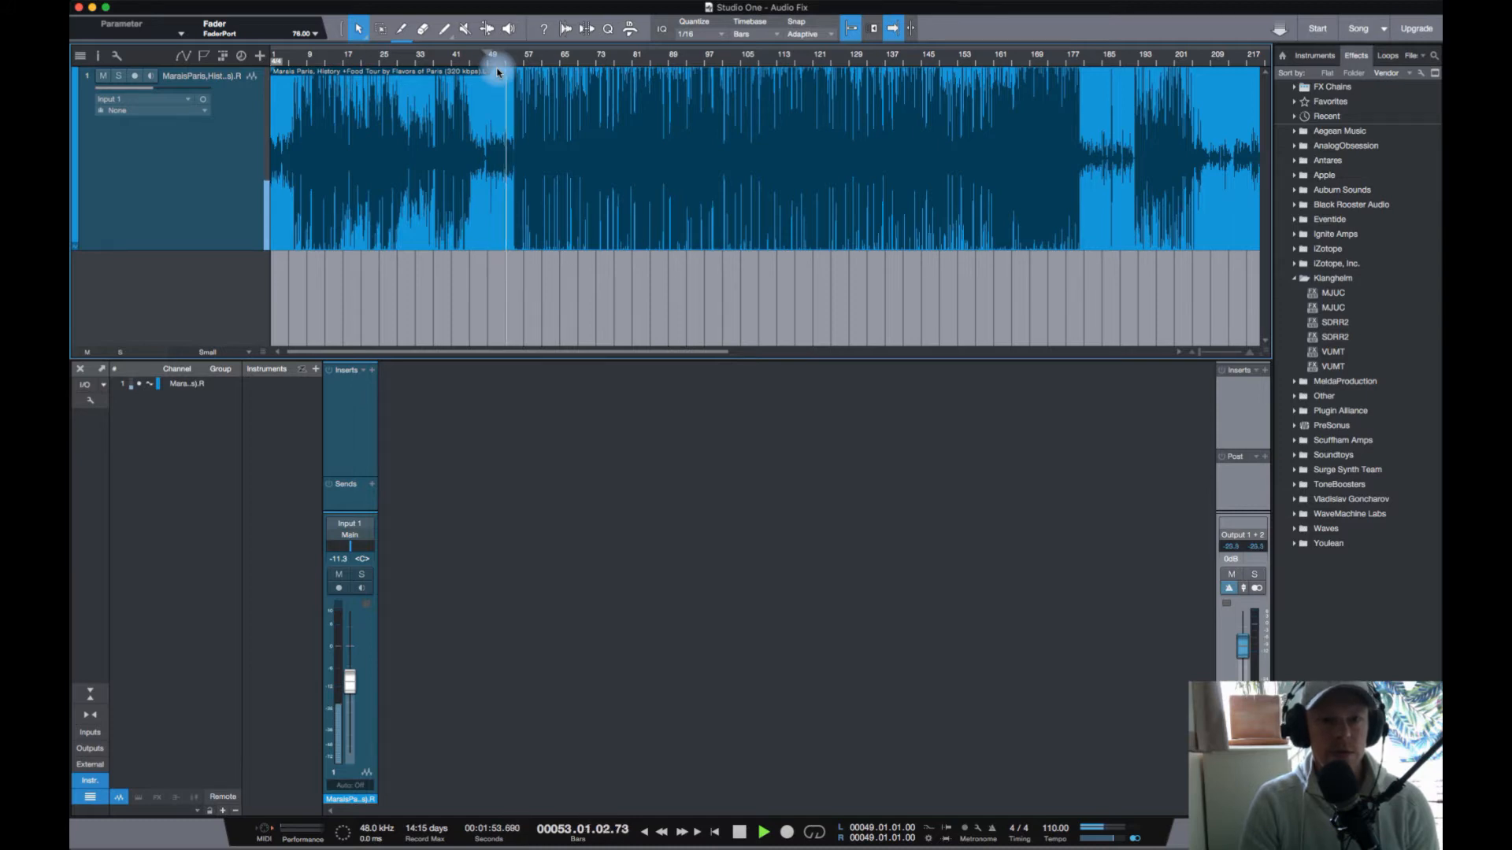
pyautogui.press('space')
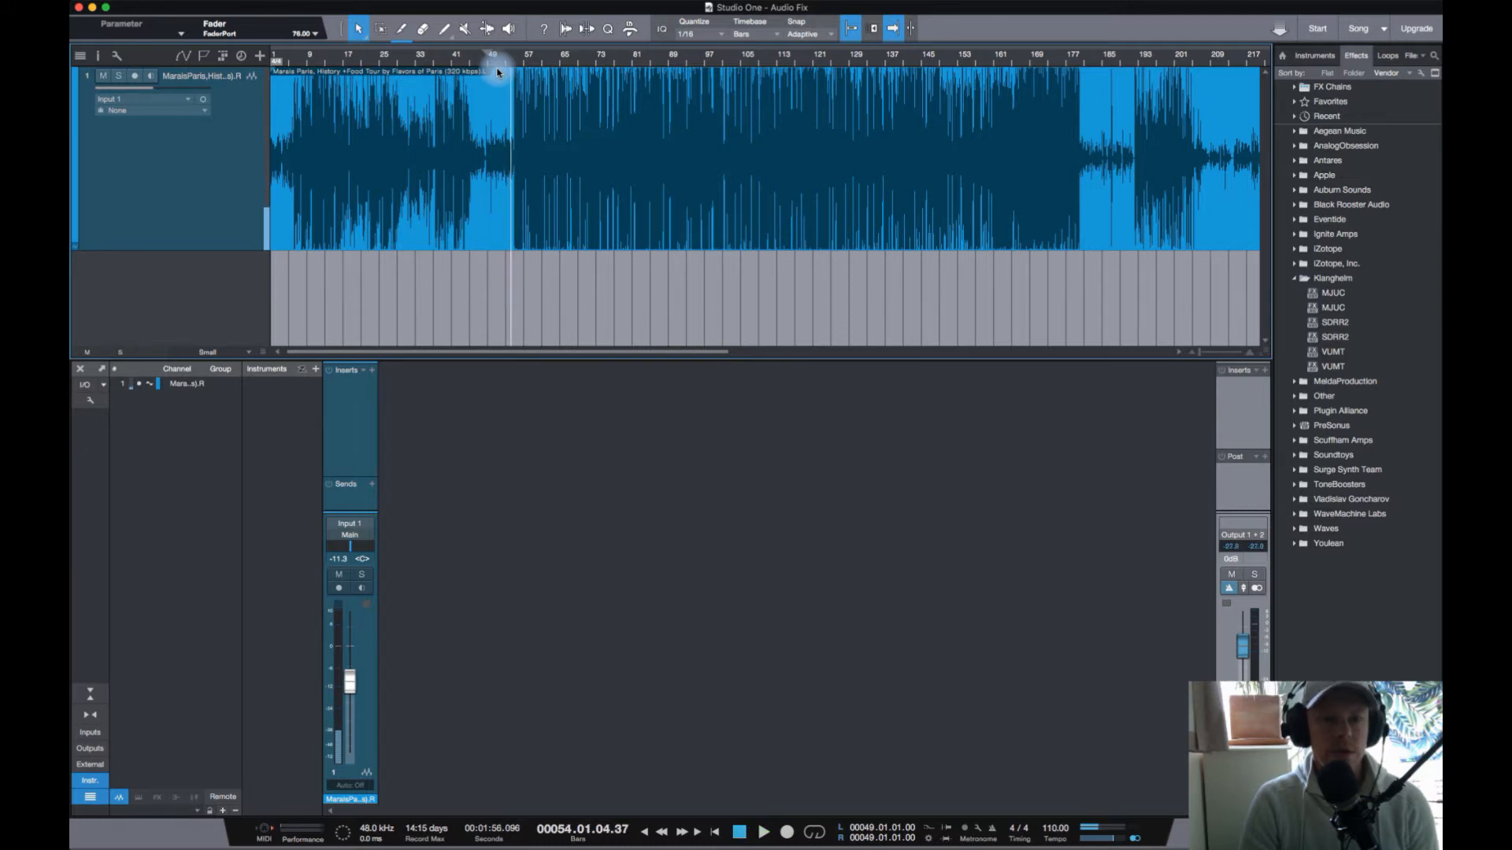
pyautogui.click(682, 66)
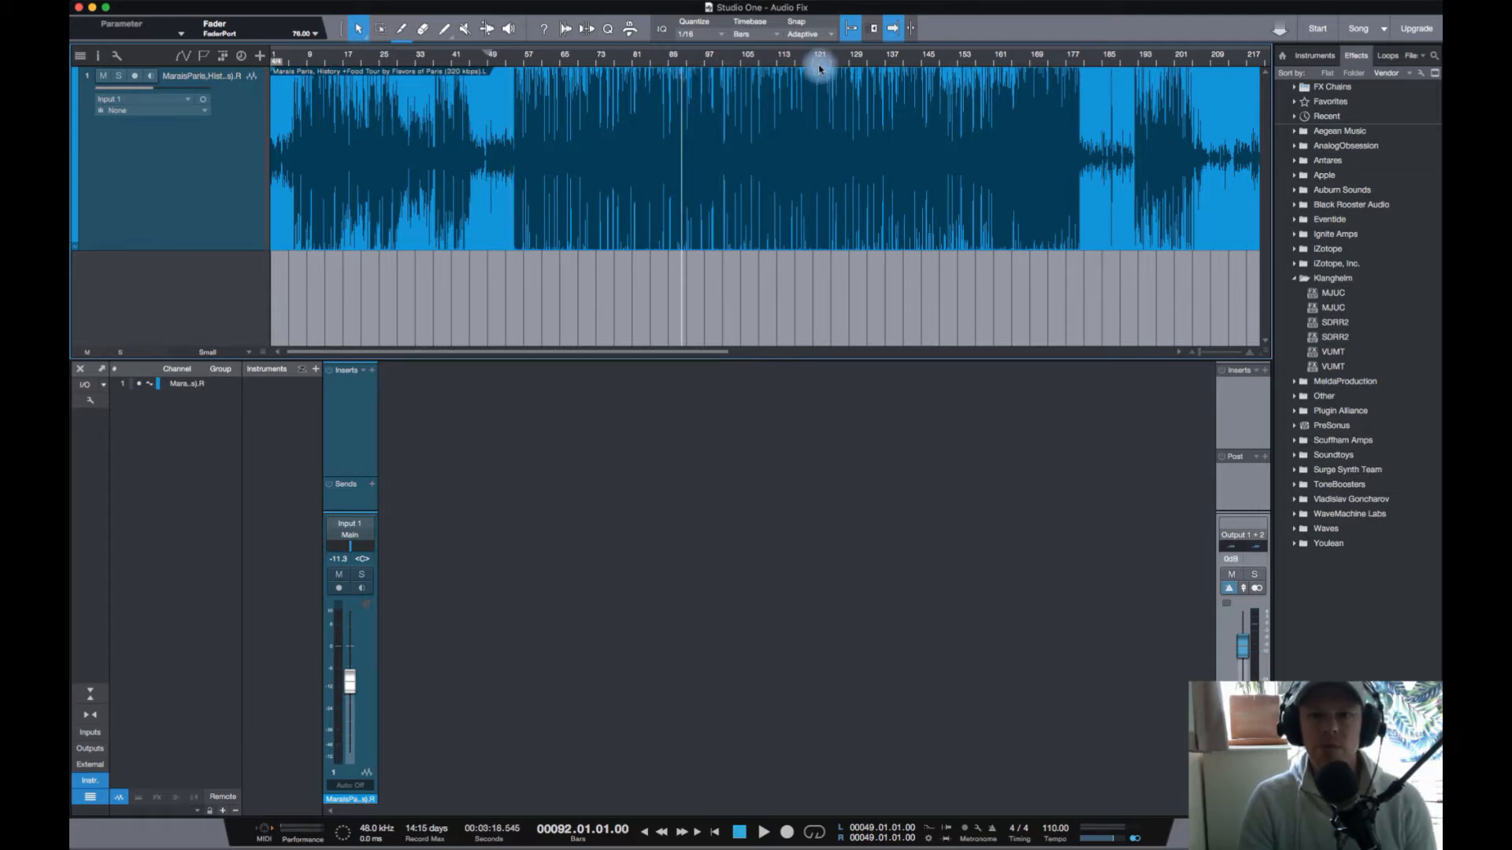
pyautogui.click(998, 62)
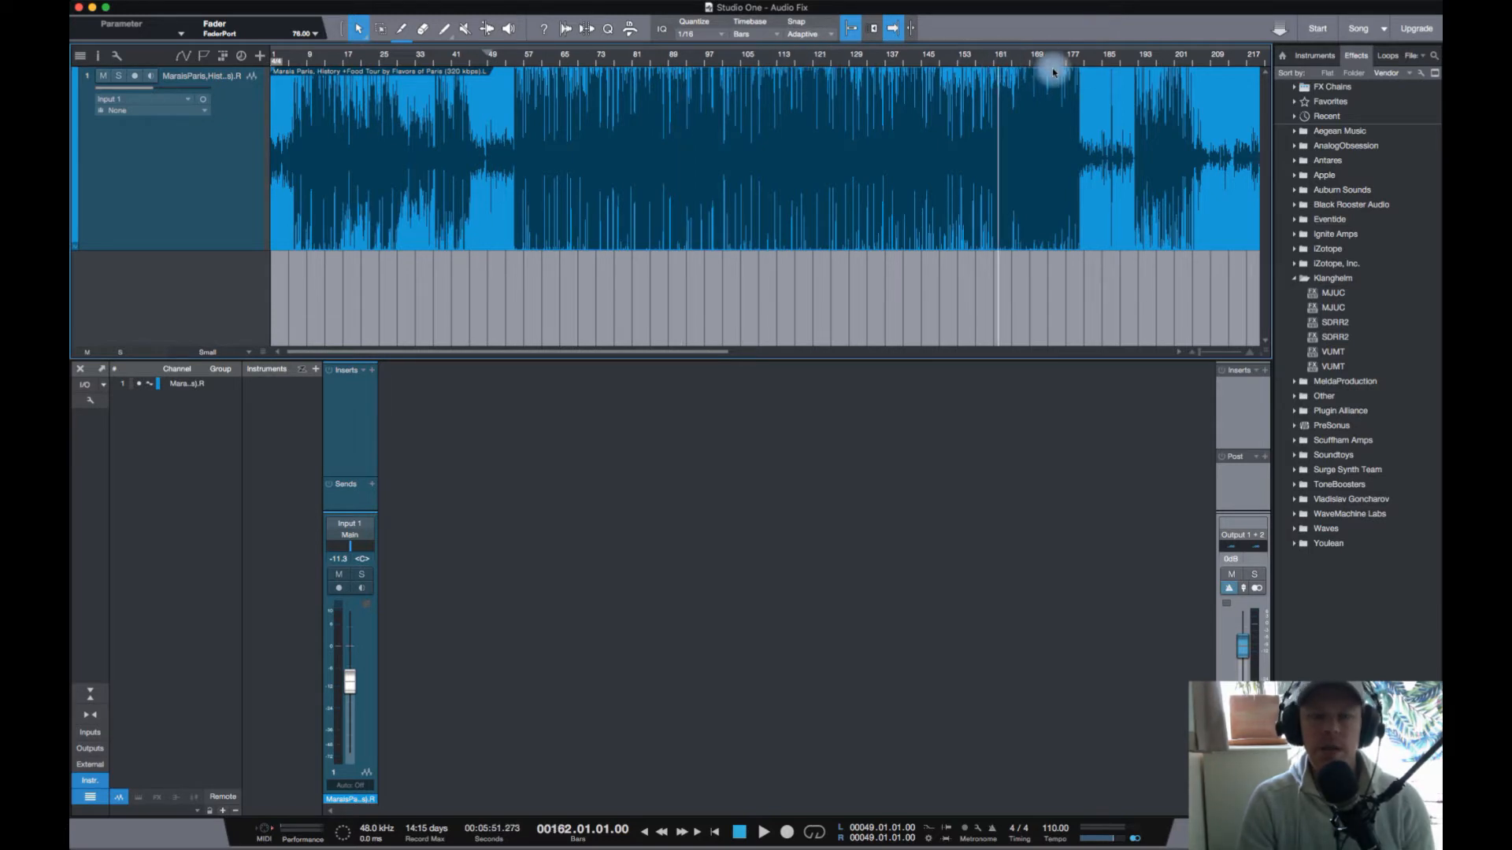
pyautogui.press('space')
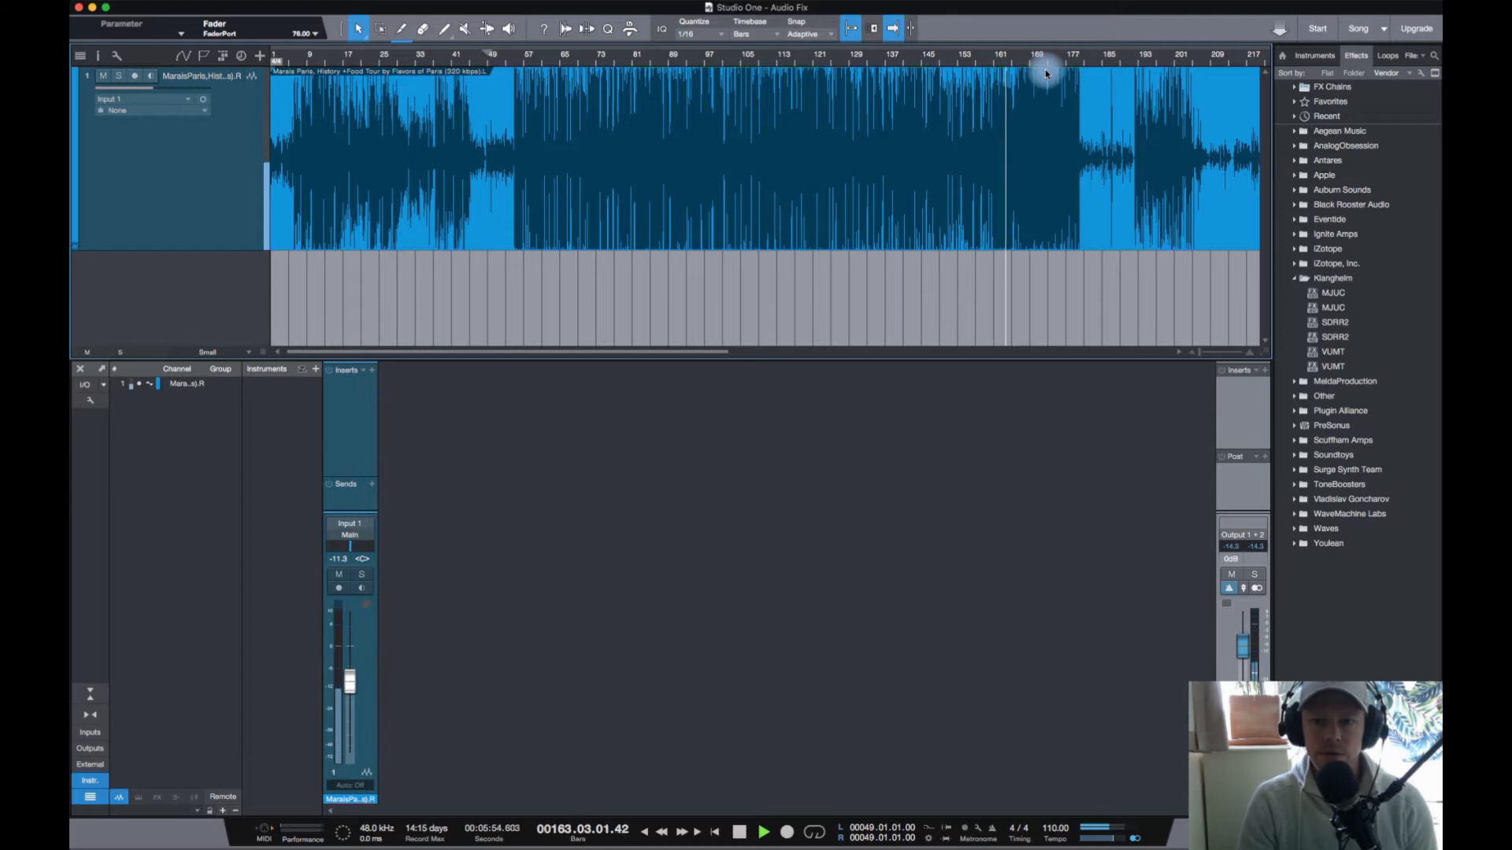
pyautogui.press('space')
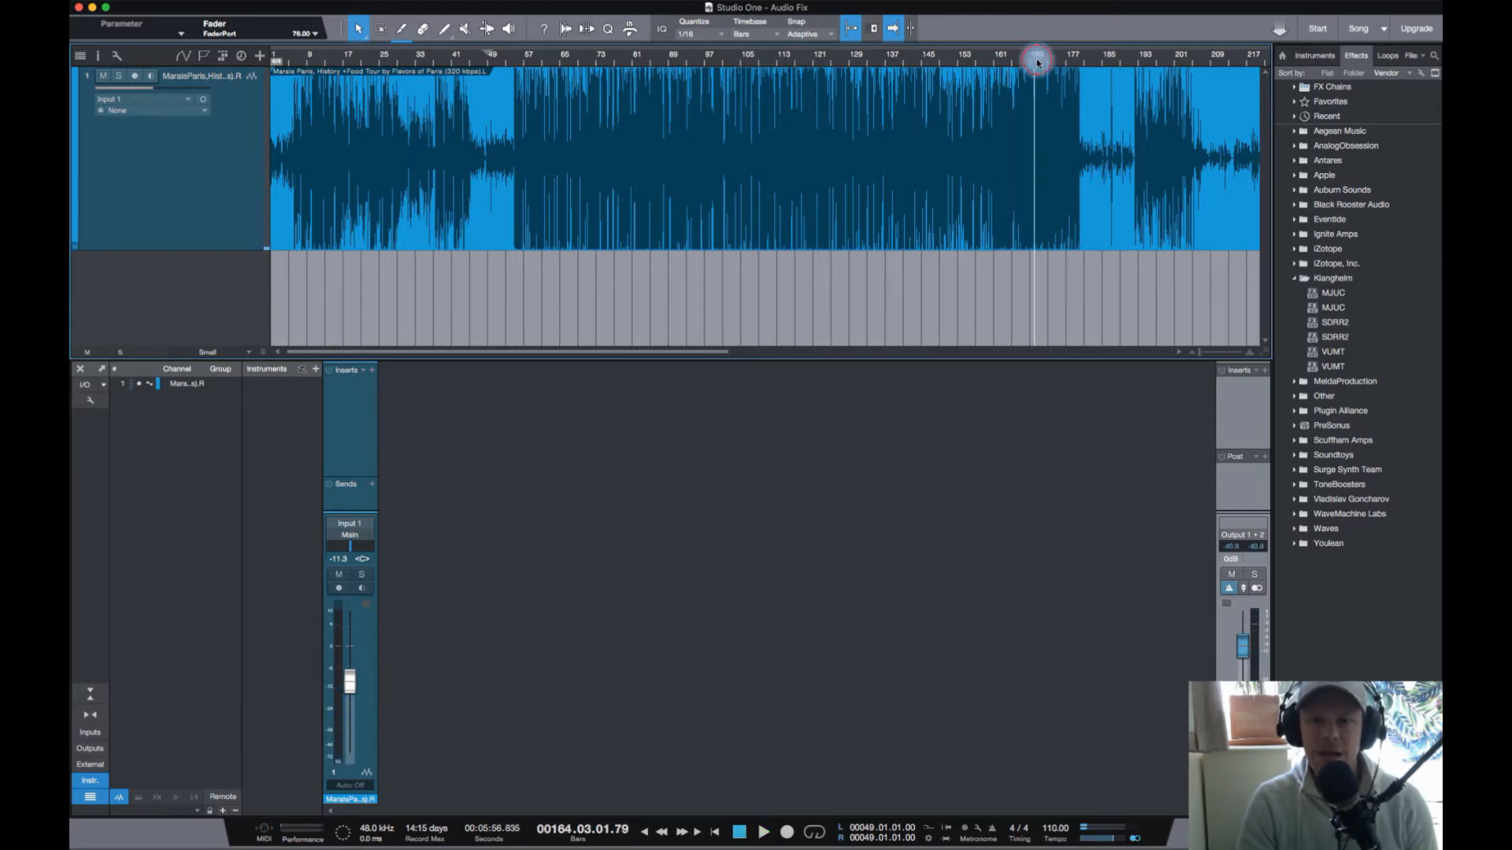
# Step: Listen to the later passages of the mono track, from about bar 170 and around bars 185, 197 and 210
pyautogui.click(1037, 61)
pyautogui.press('space')
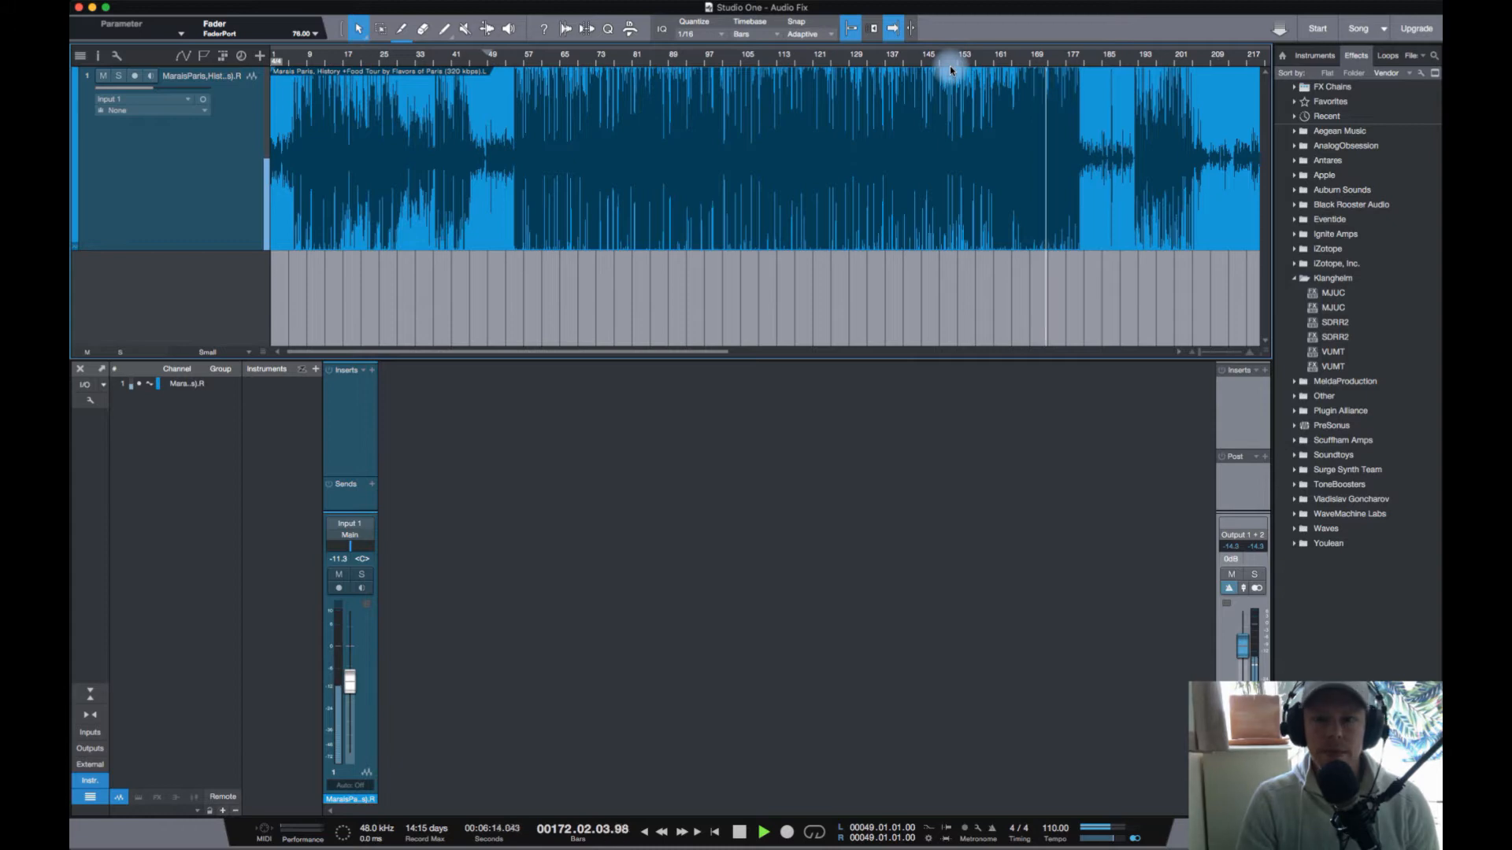
pyautogui.press('space')
pyautogui.click(1104, 65)
pyautogui.click(1157, 65)
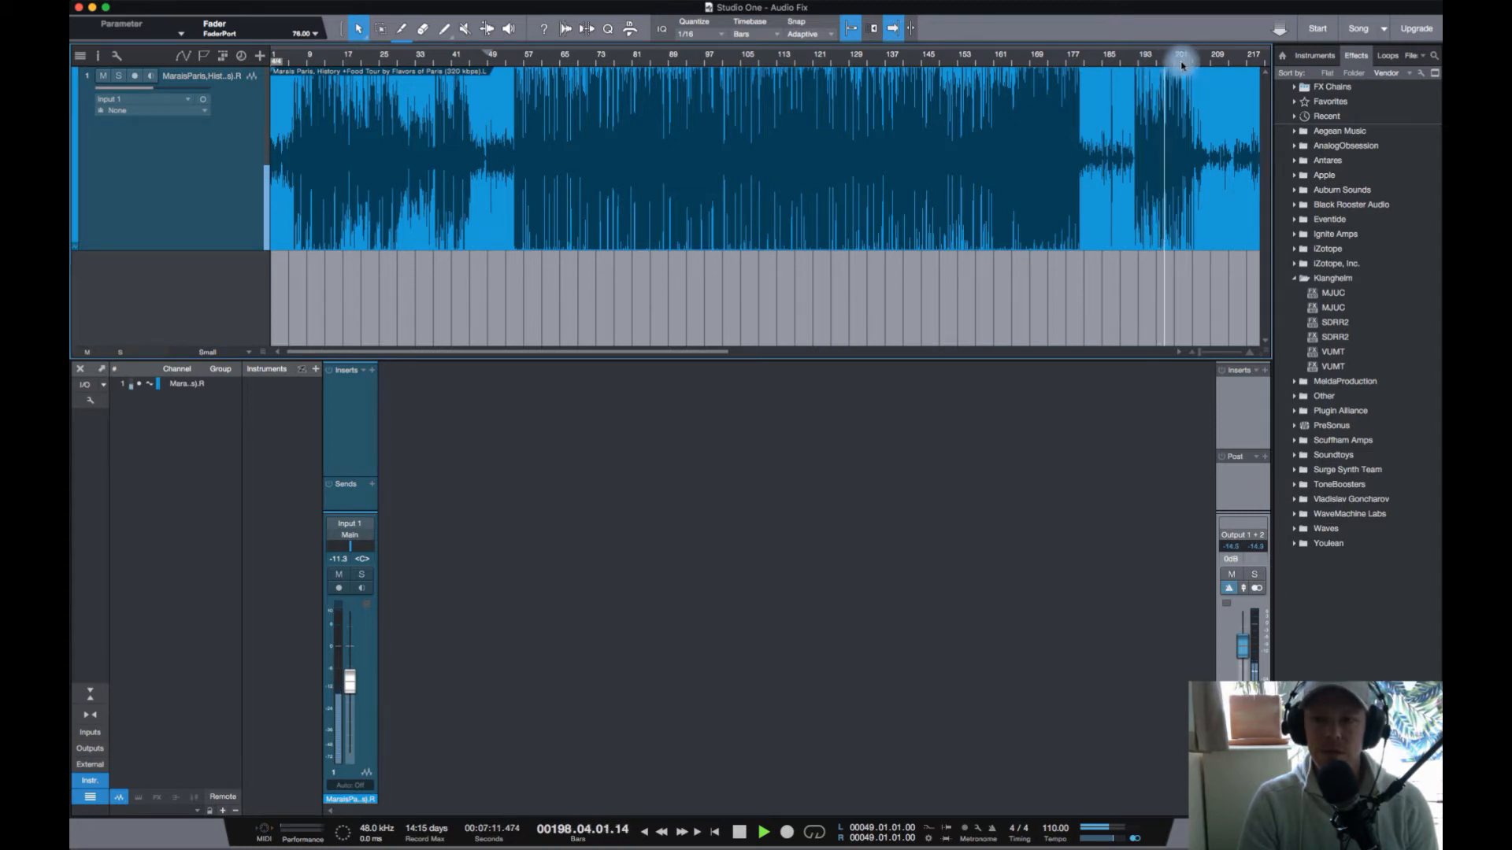
pyautogui.click(1220, 65)
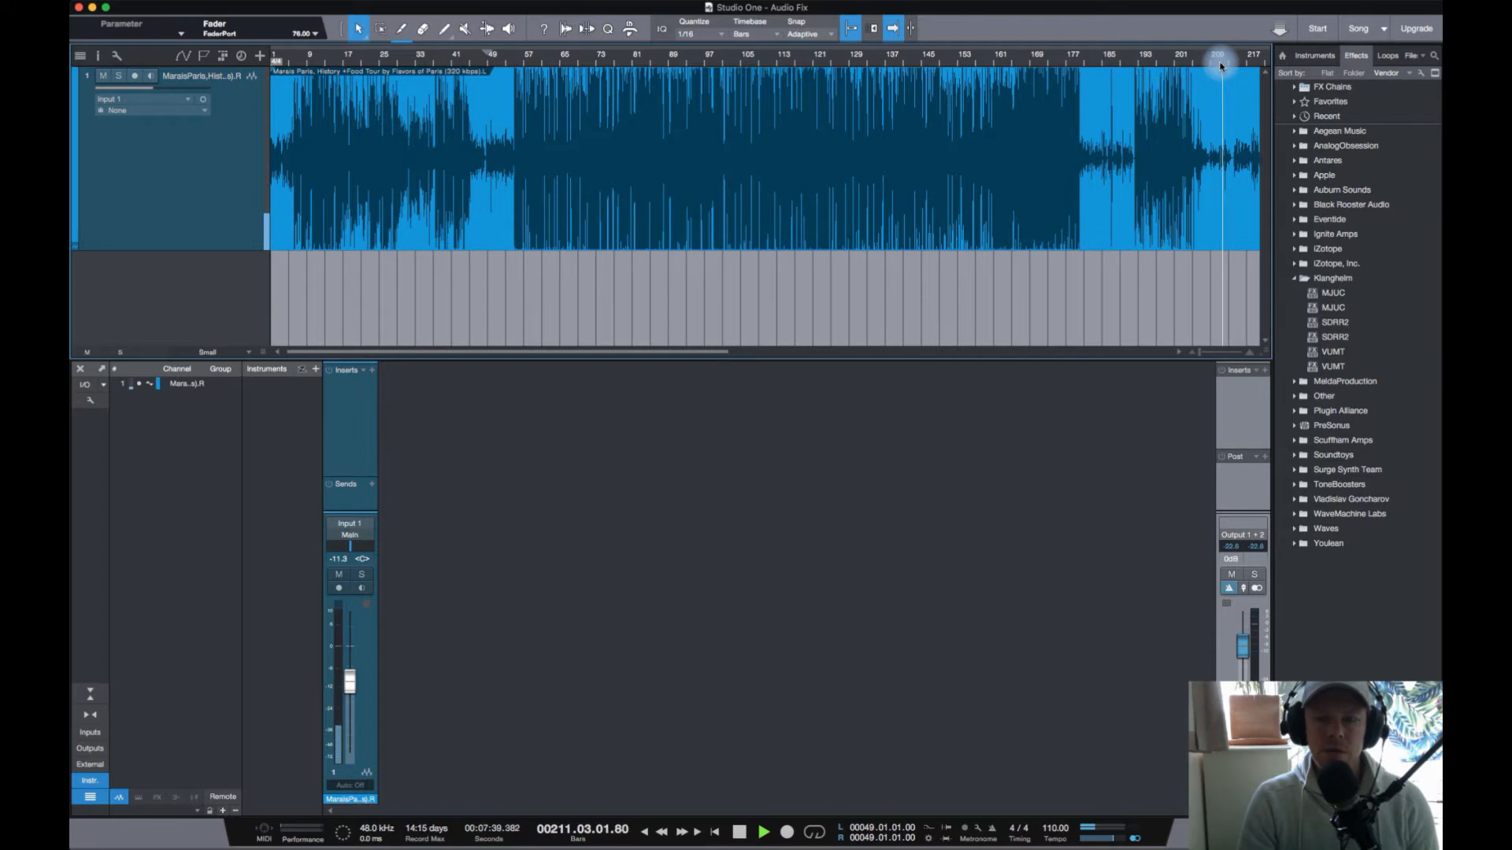
pyautogui.press('space')
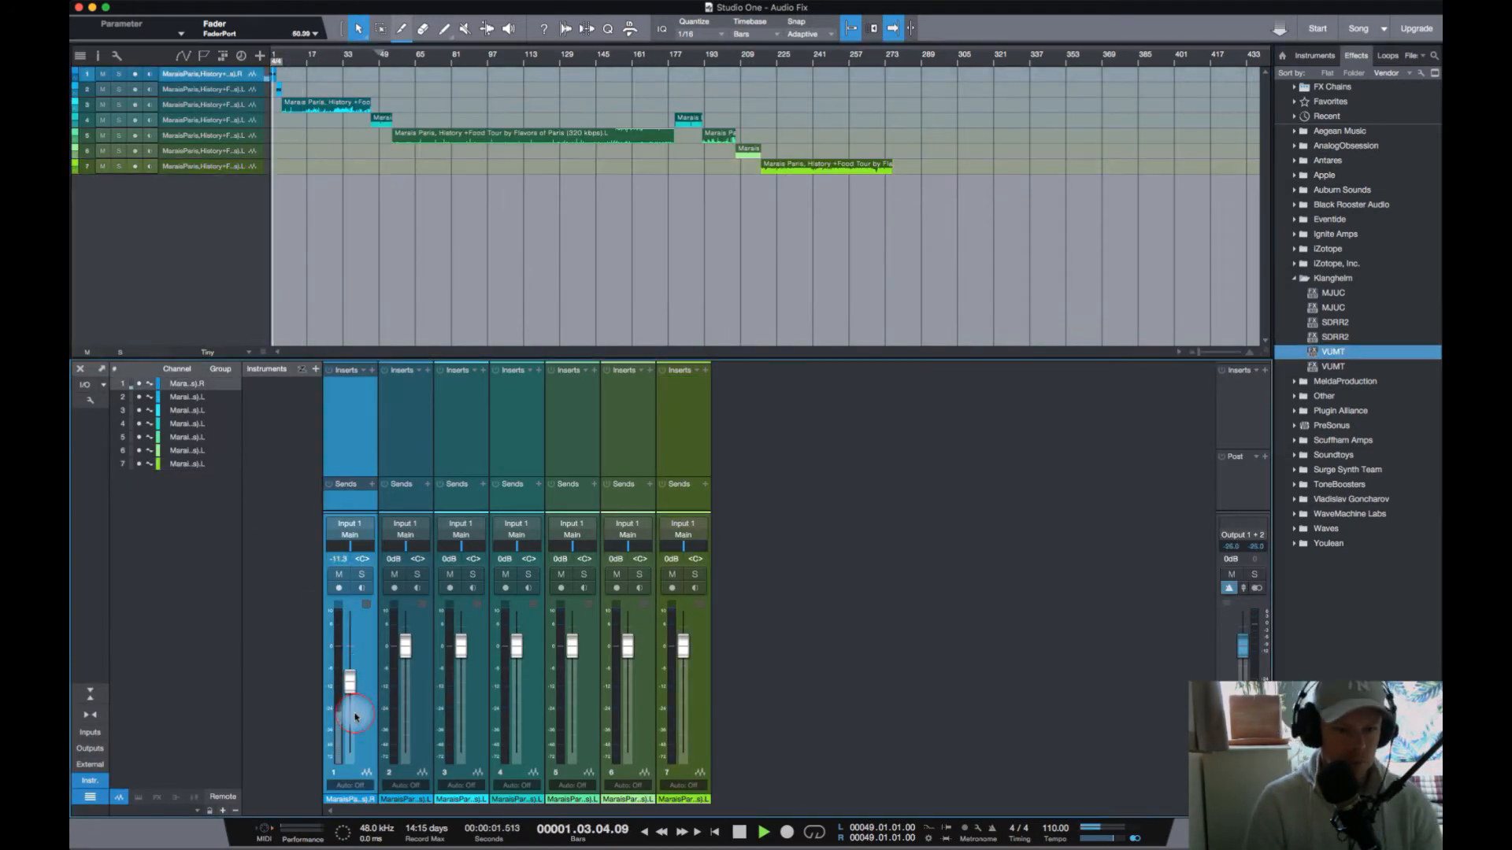
# Step: Lower the volume of the third channel to balance its segment with the others
pyautogui.moveTo(462, 666); pyautogui.dragTo(475, 686)
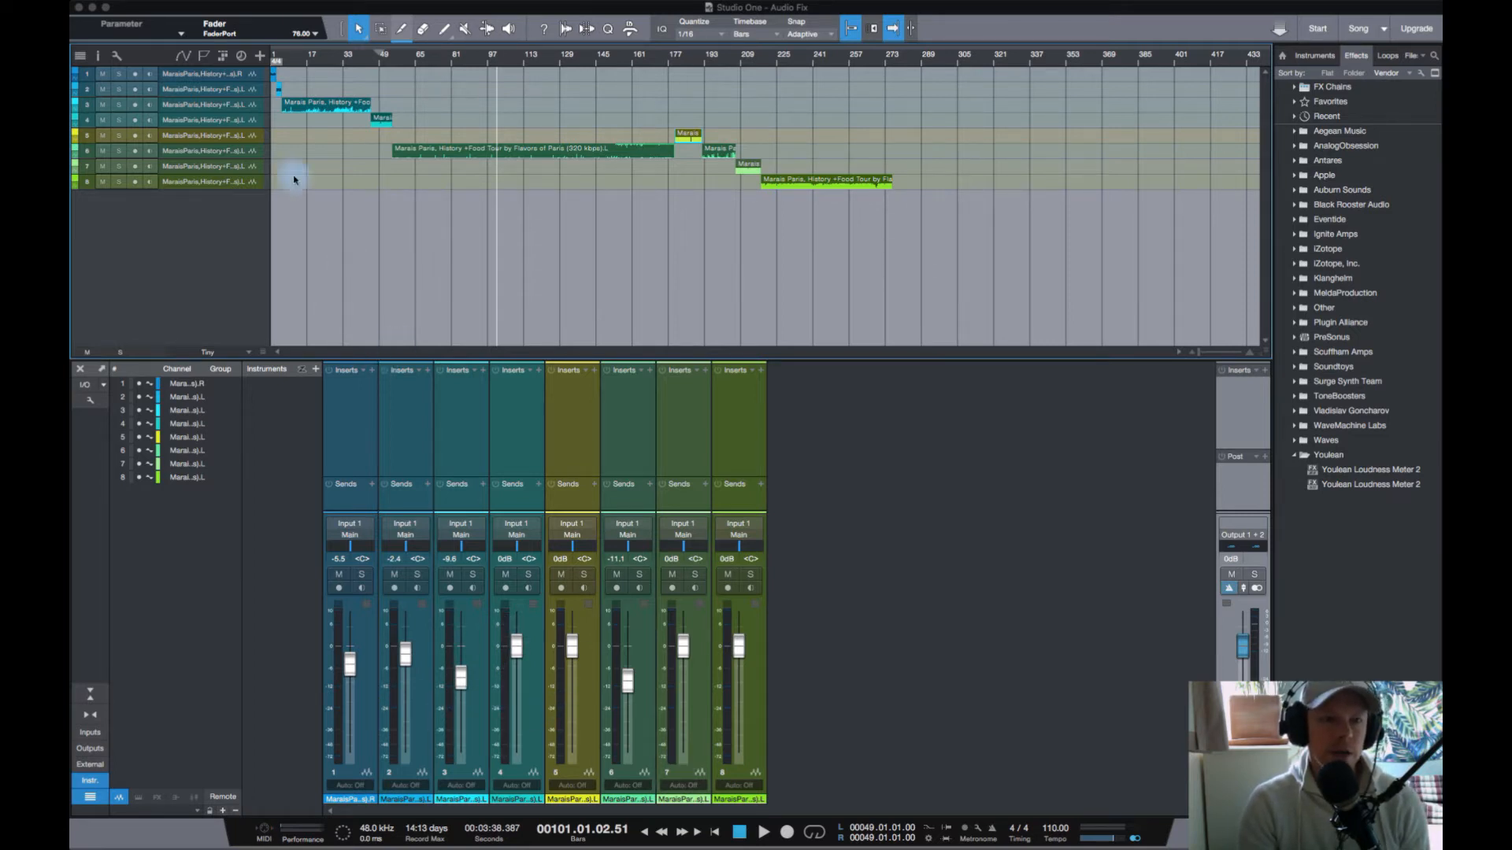
# Step: Play the separated segments from bar 2 onward, jumping through the clips on the different tracks to compare their loudness
pyautogui.click(277, 52)
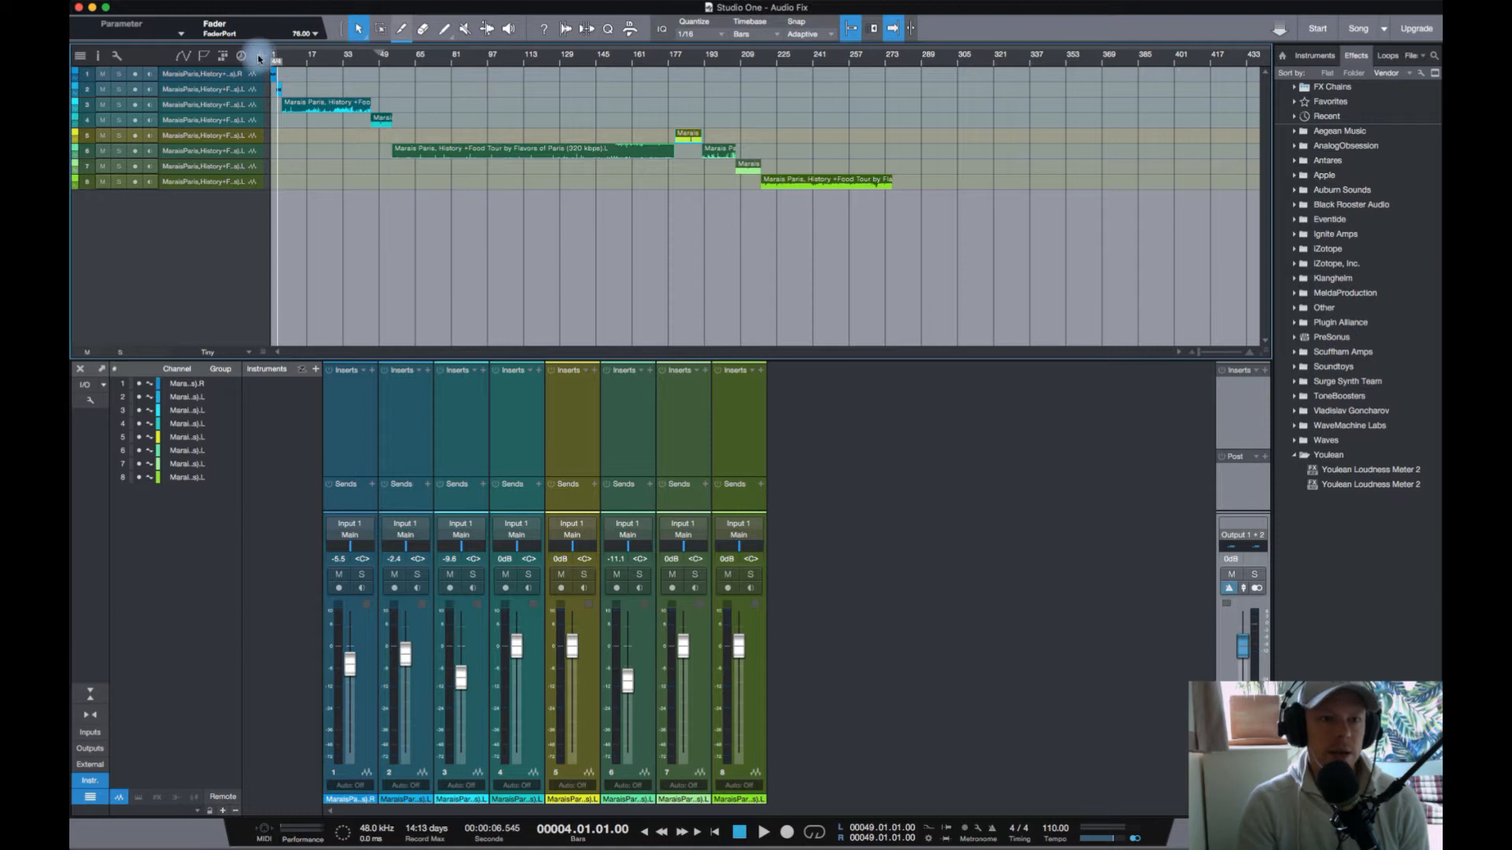
pyautogui.click(274, 55)
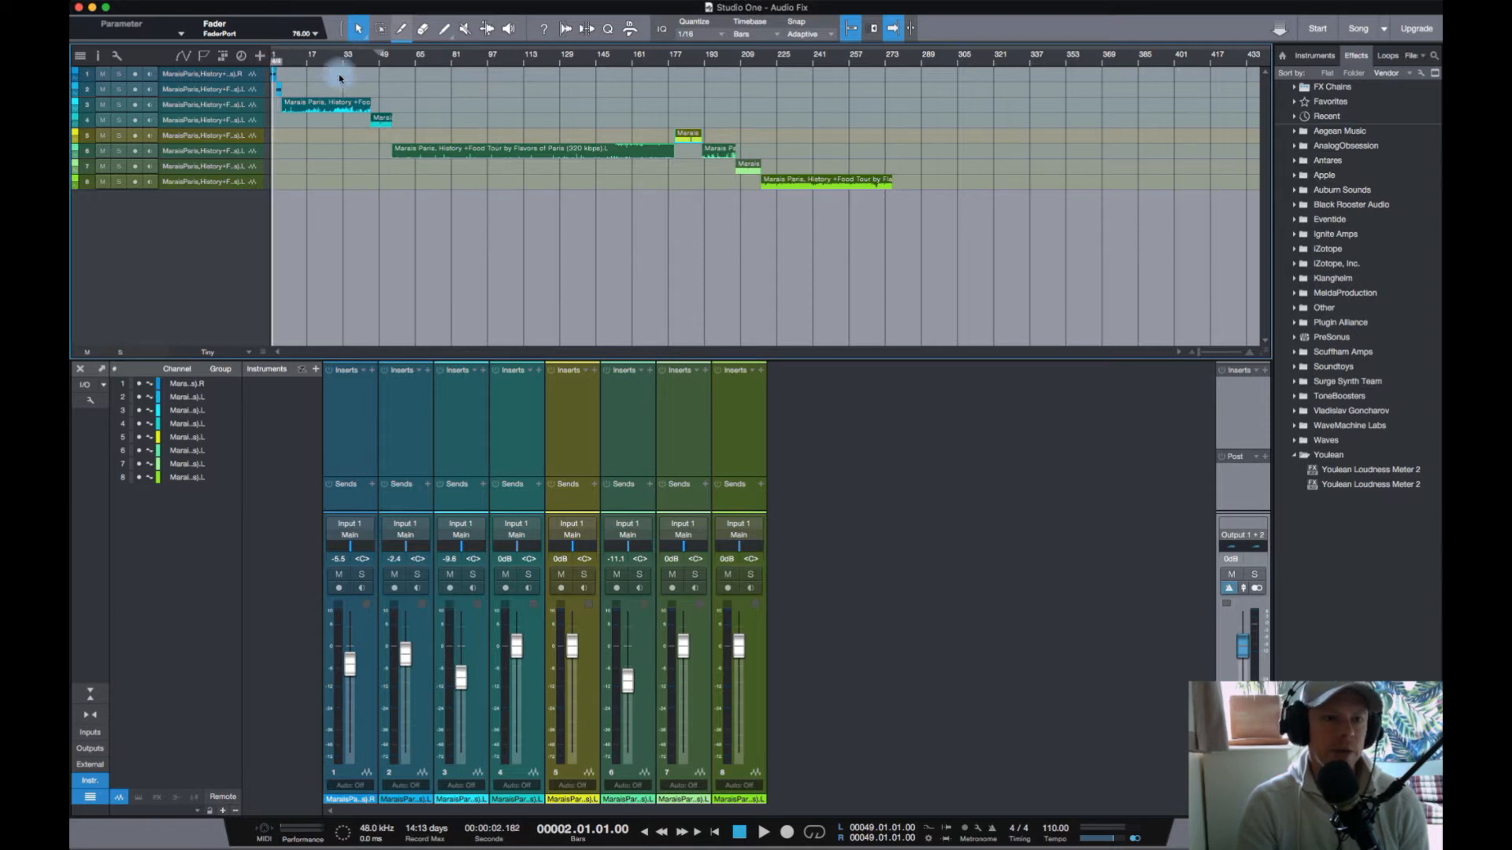
pyautogui.press('space')
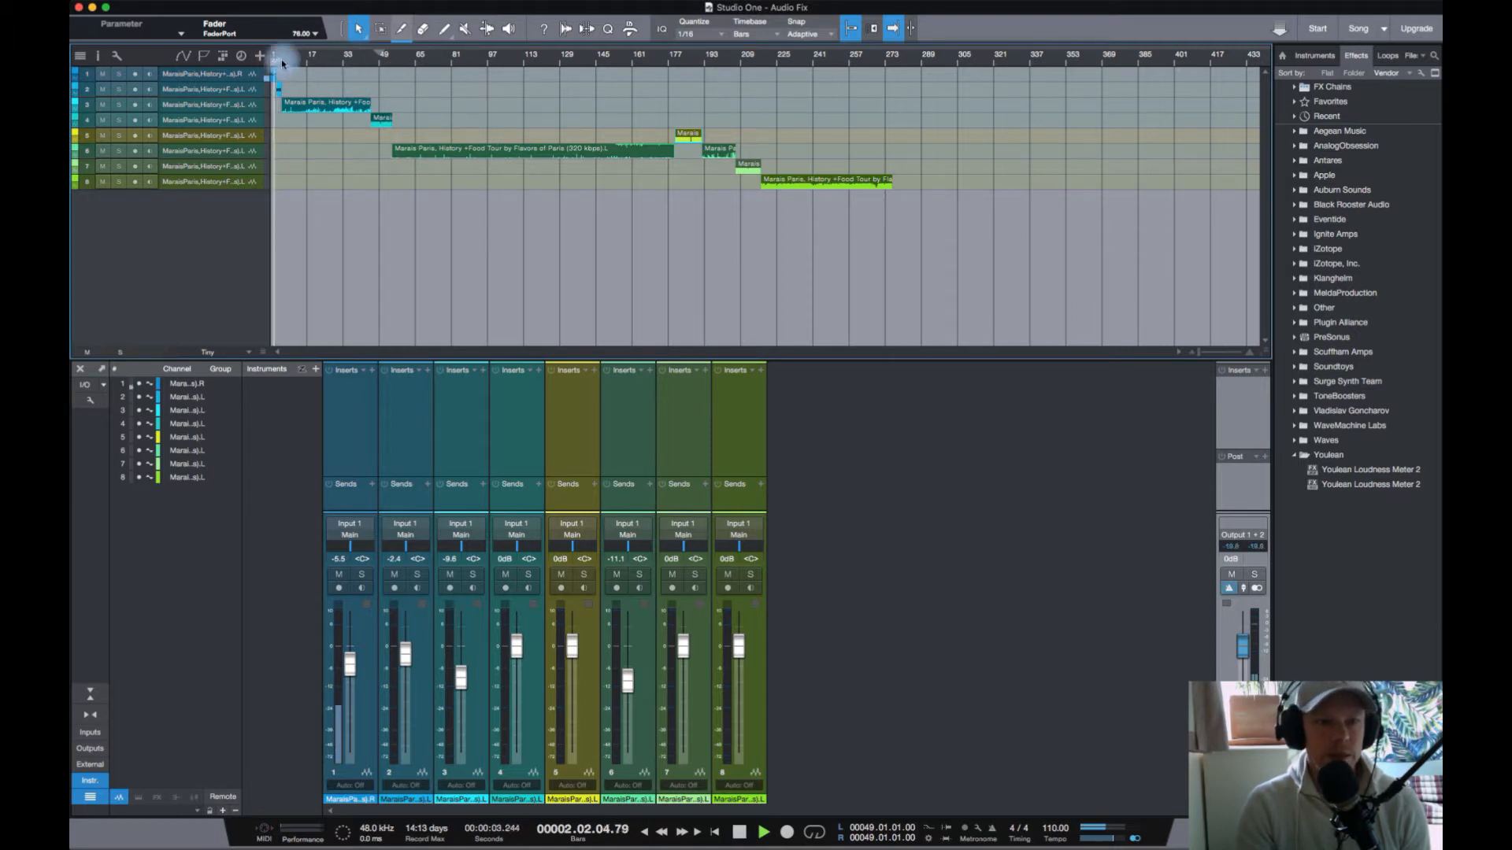
pyautogui.click(311, 60)
pyautogui.click(378, 61)
pyautogui.click(461, 61)
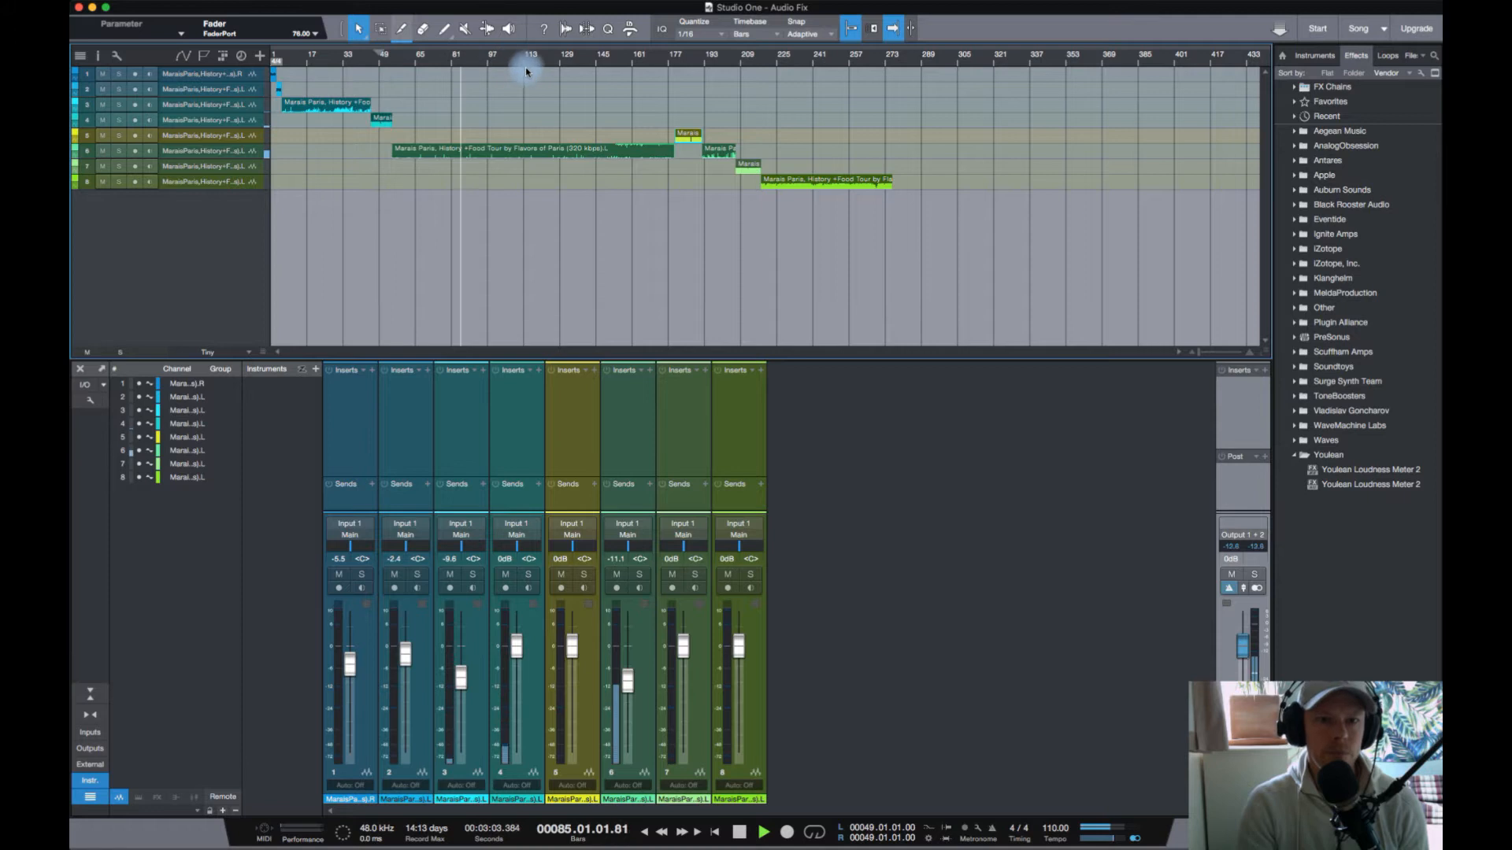
pyautogui.click(687, 63)
pyautogui.click(717, 63)
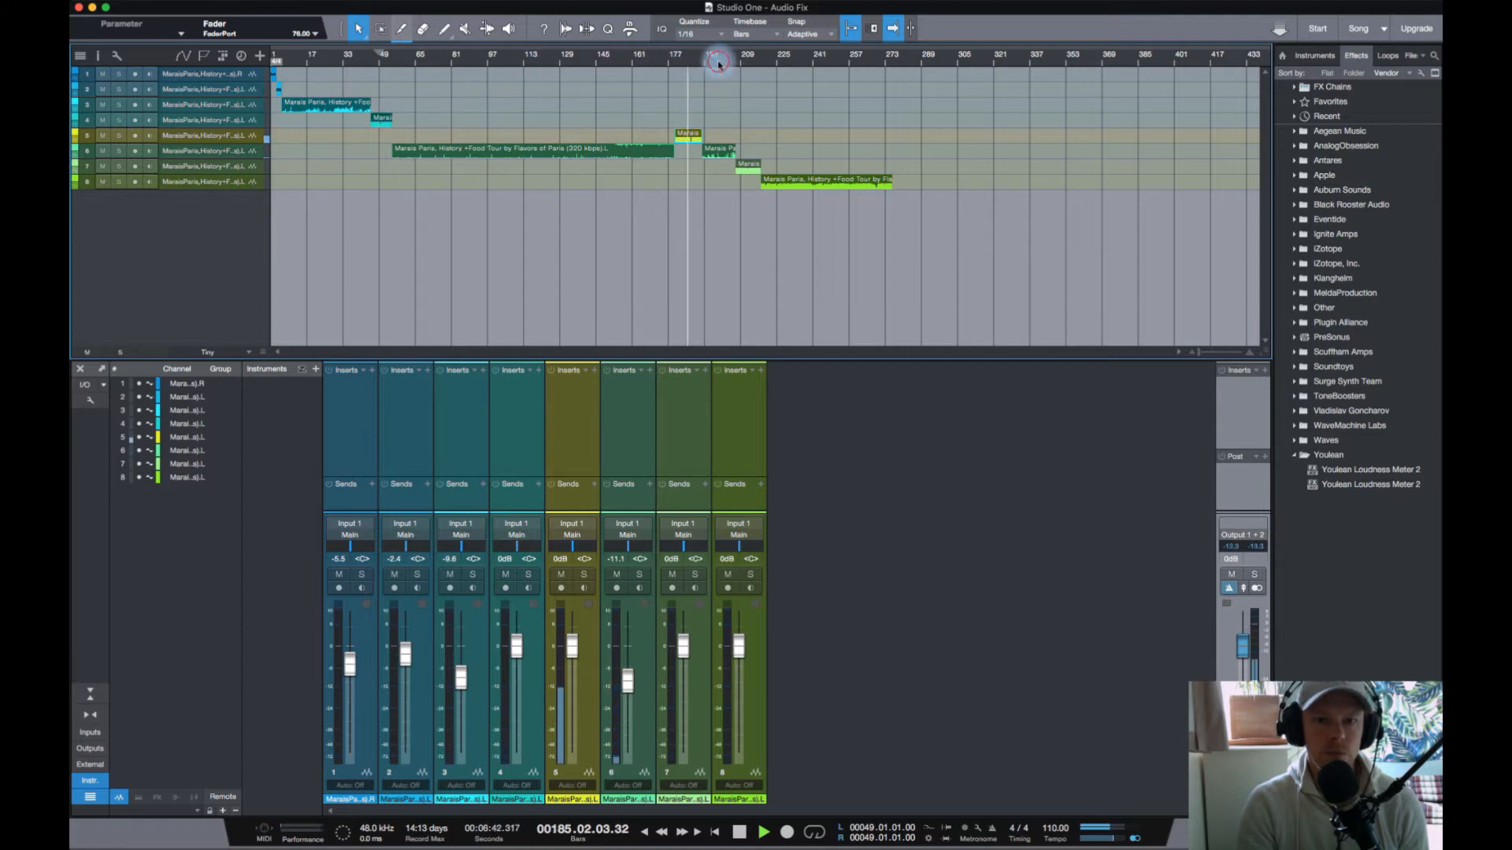
pyautogui.click(748, 63)
pyautogui.click(798, 63)
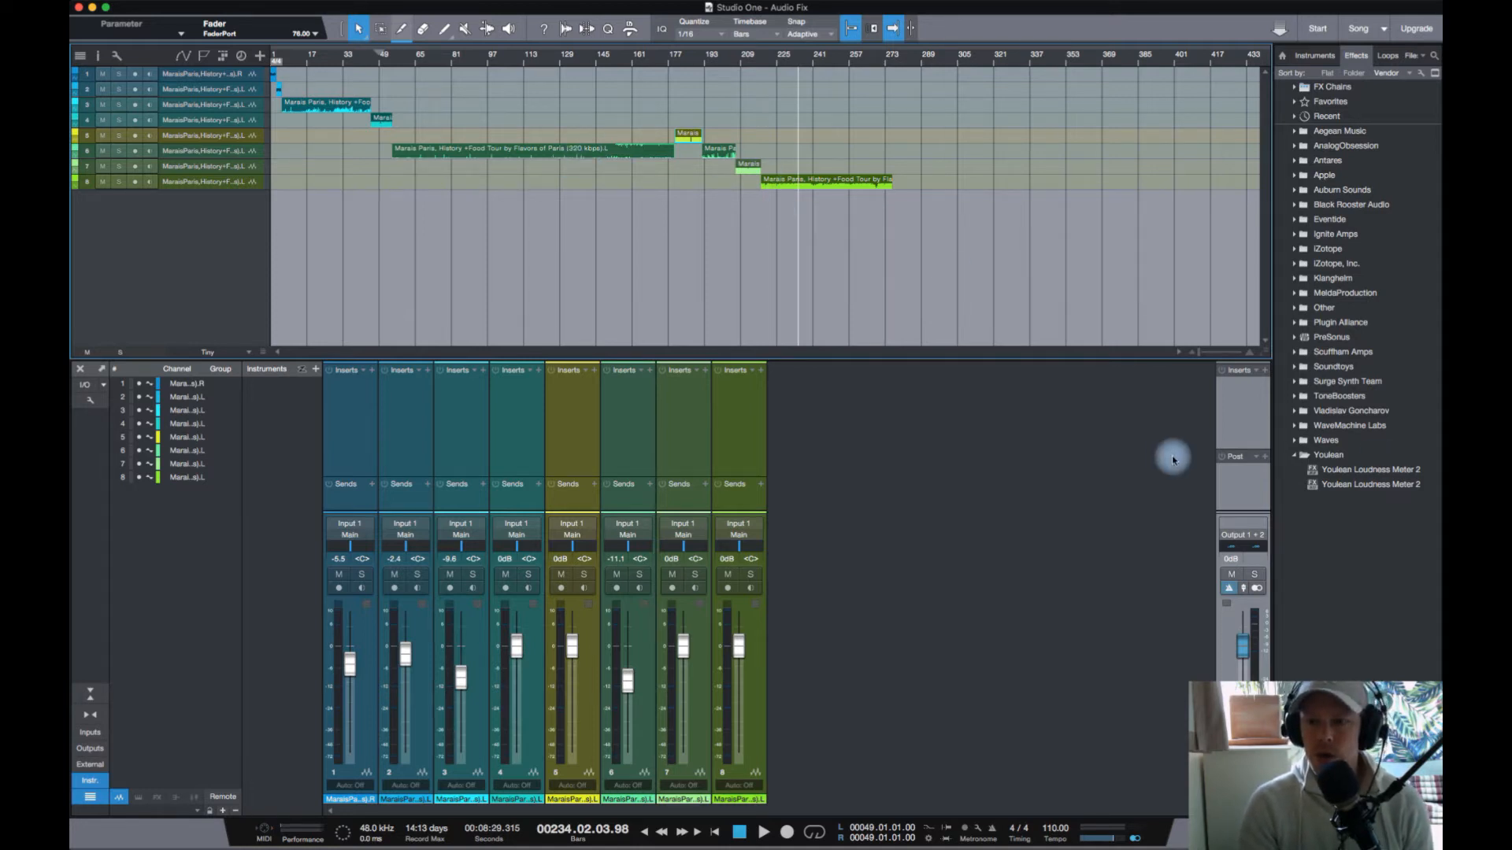
# Step: Add a bus channel to the console and name it RX
pyautogui.click(1291, 455)
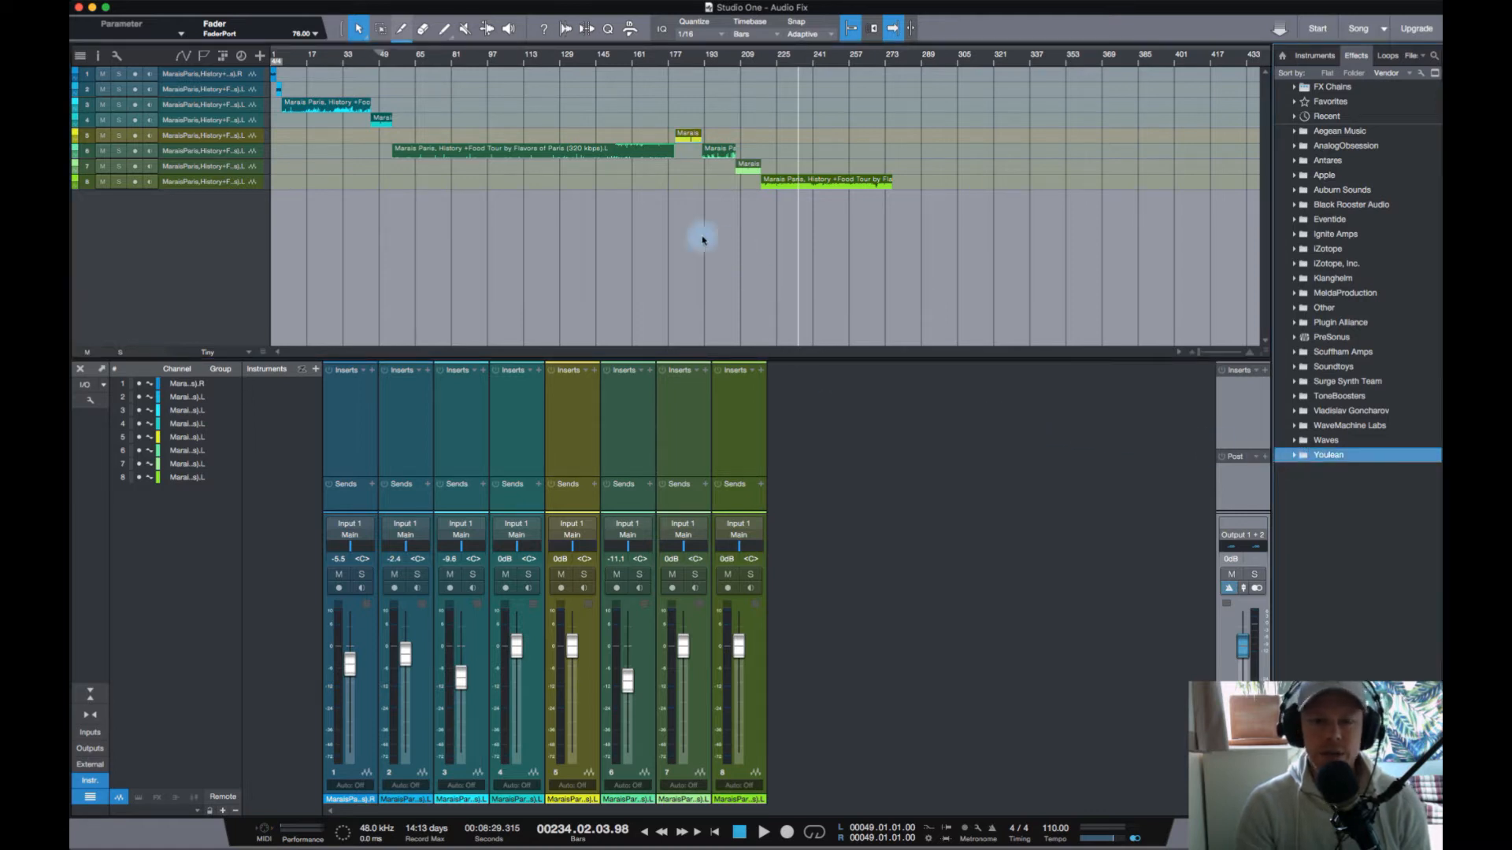
pyautogui.click(496, 57)
pyautogui.rightClick(813, 473)
pyautogui.click(881, 494)
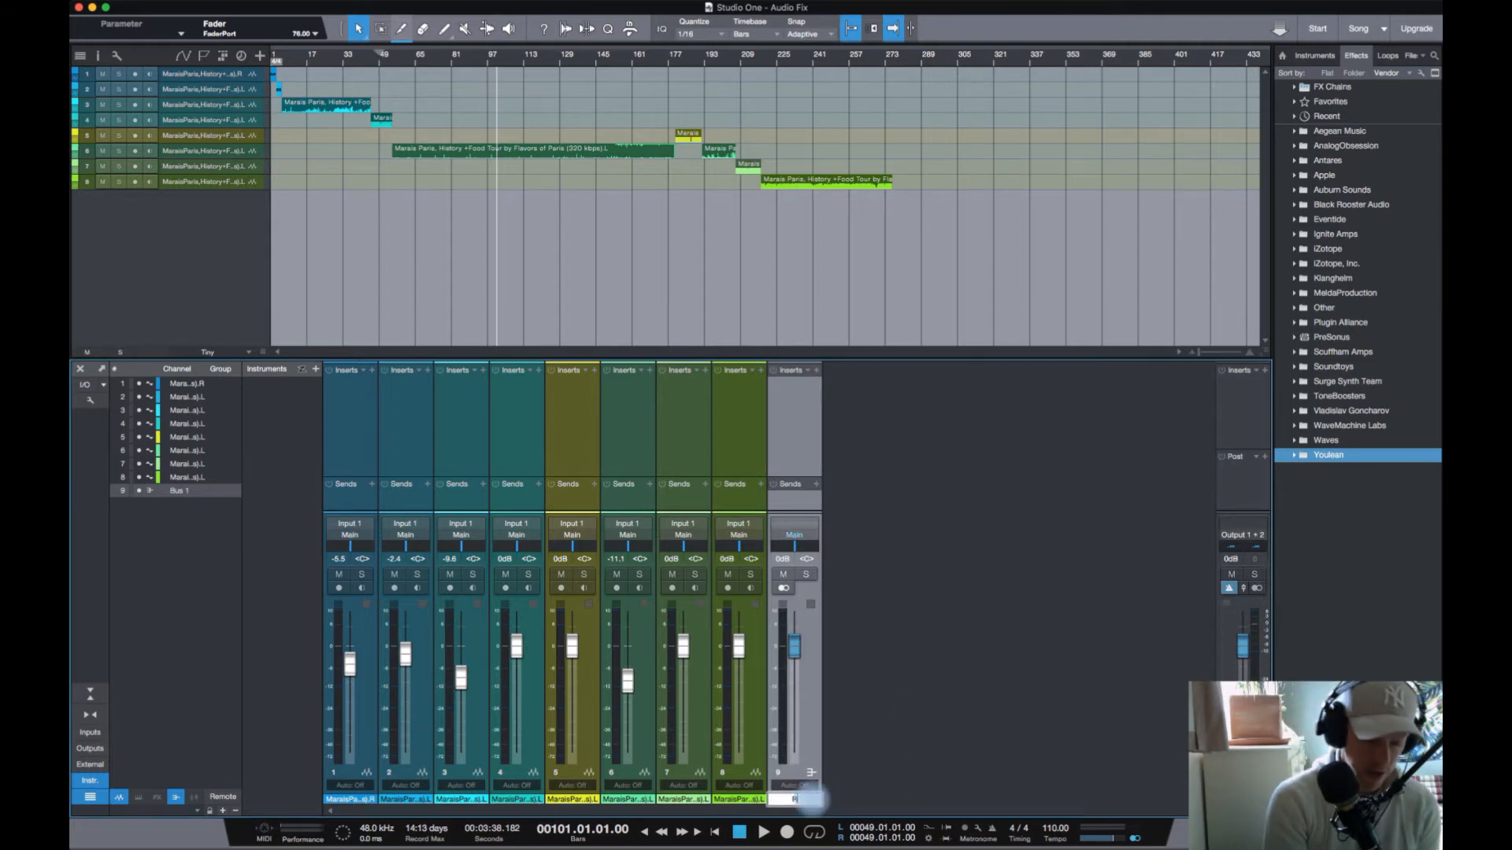
pyautogui.press('Return')
# Step: Insert iZotope's RX 8 Voice De-noise on the RX bus and place its window clear of the channel strips
pyautogui.click(1328, 249)
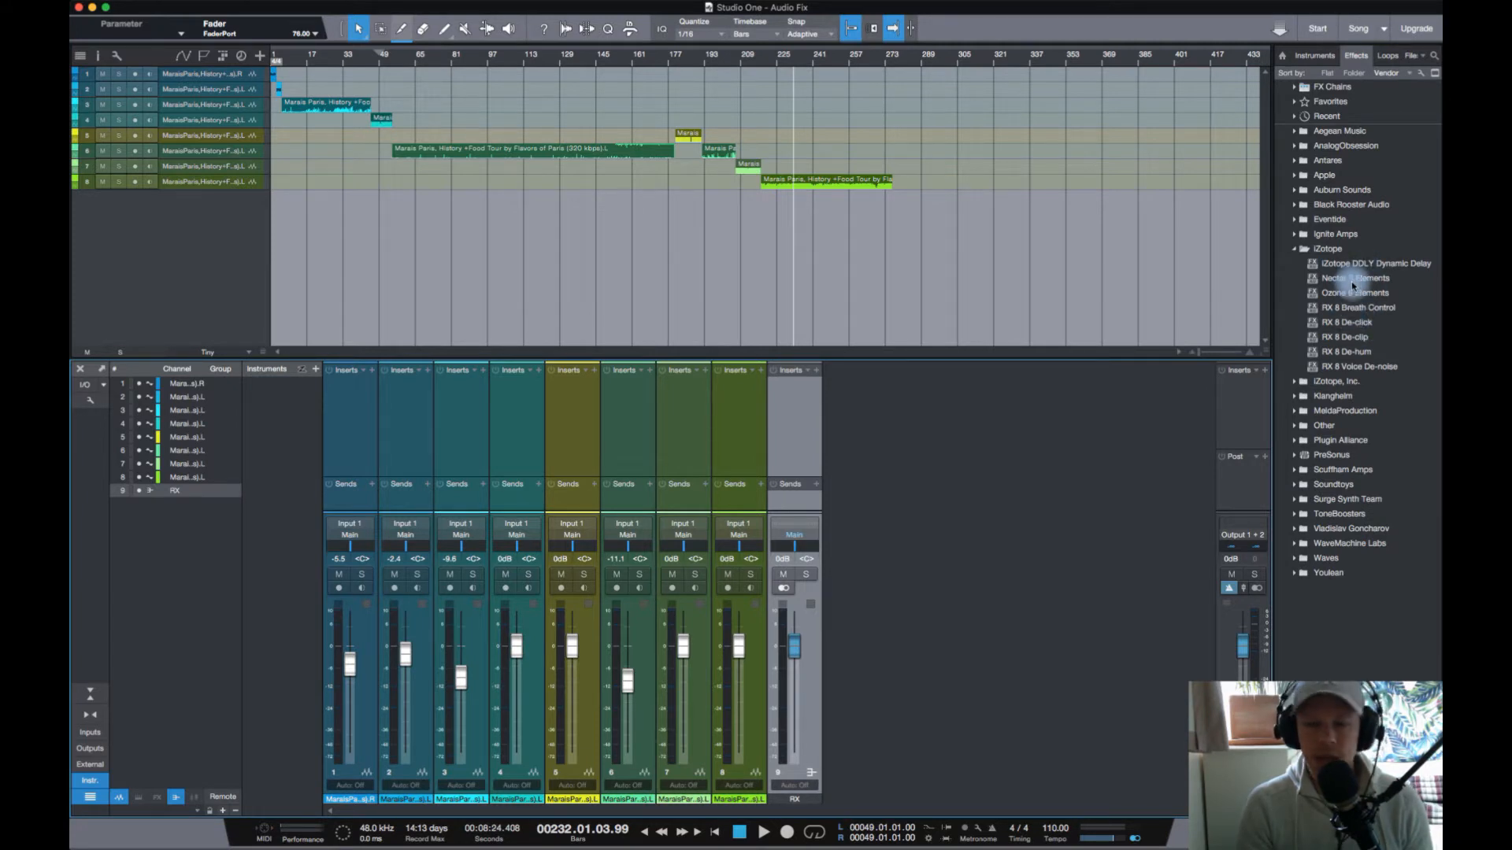
pyautogui.click(1356, 369)
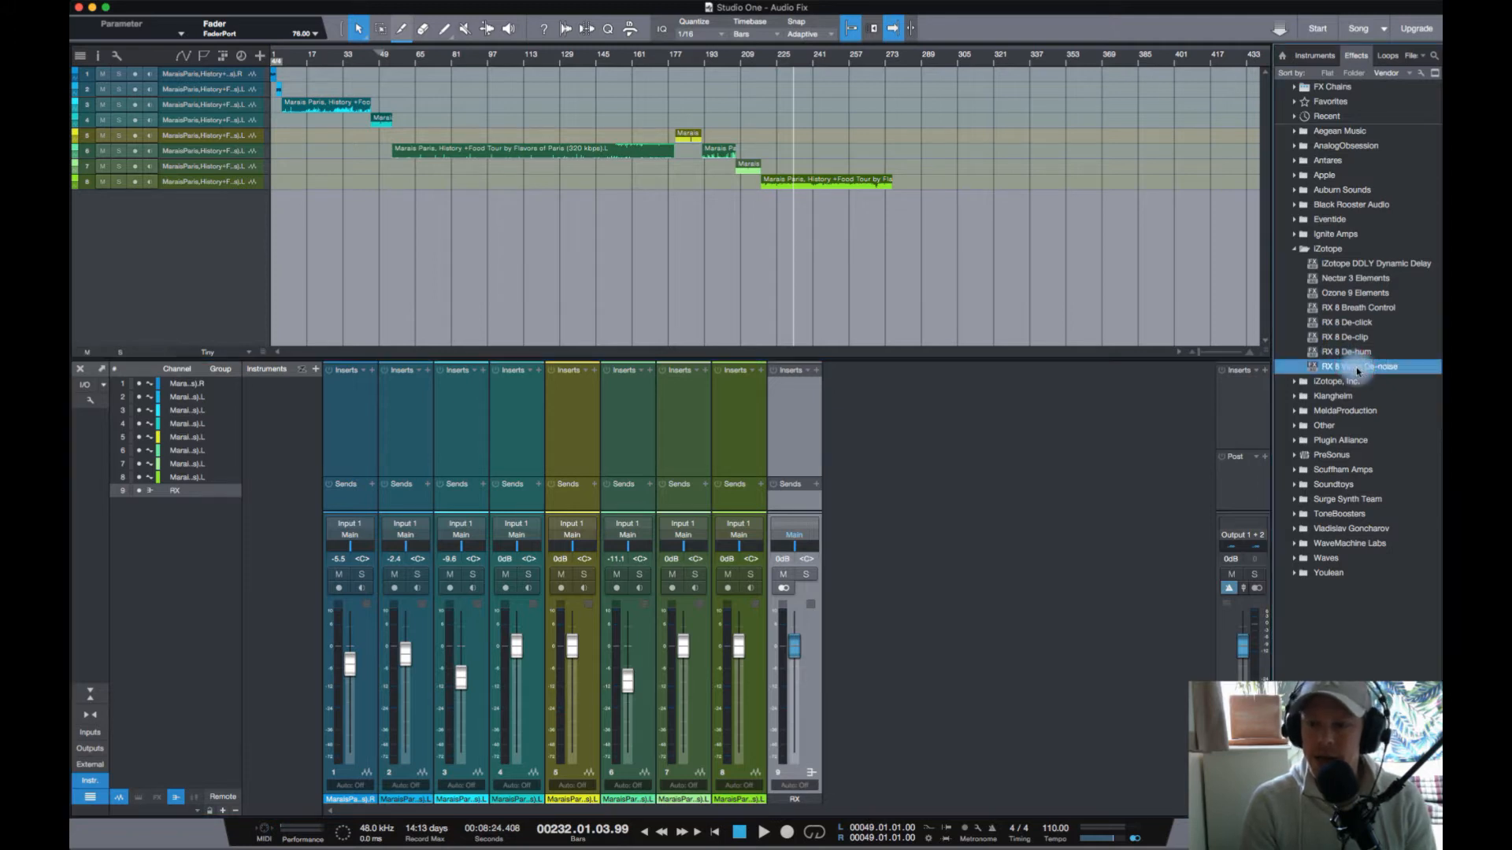
pyautogui.moveTo(1160, 405); pyautogui.dragTo(793, 419)
pyautogui.moveTo(1132, 307); pyautogui.dragTo(1149, 289)
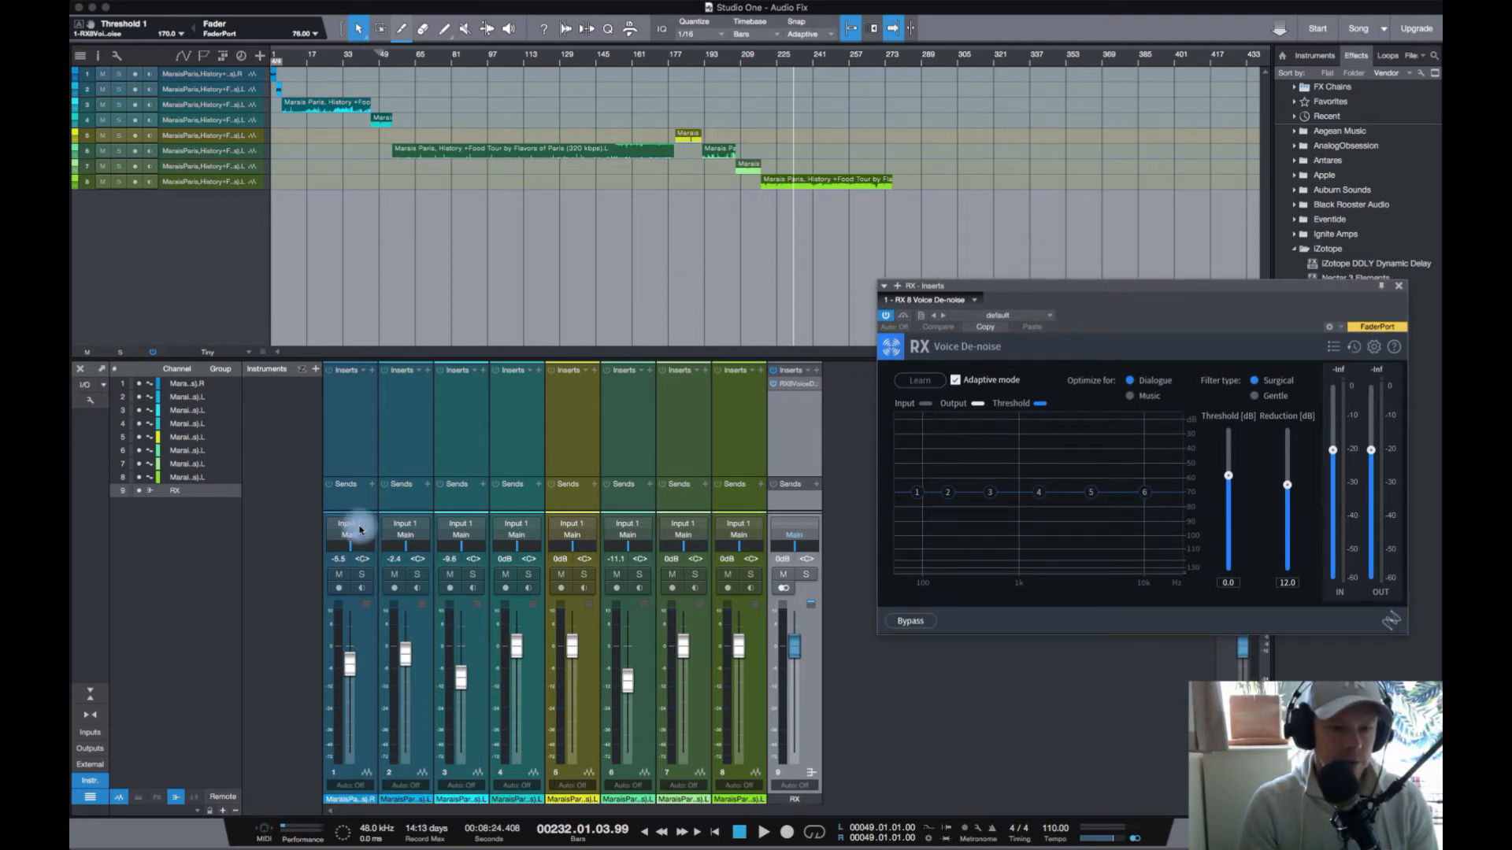
# Step: Route the outputs of all eight audio channels to the RX bus
pyautogui.click(367, 641)
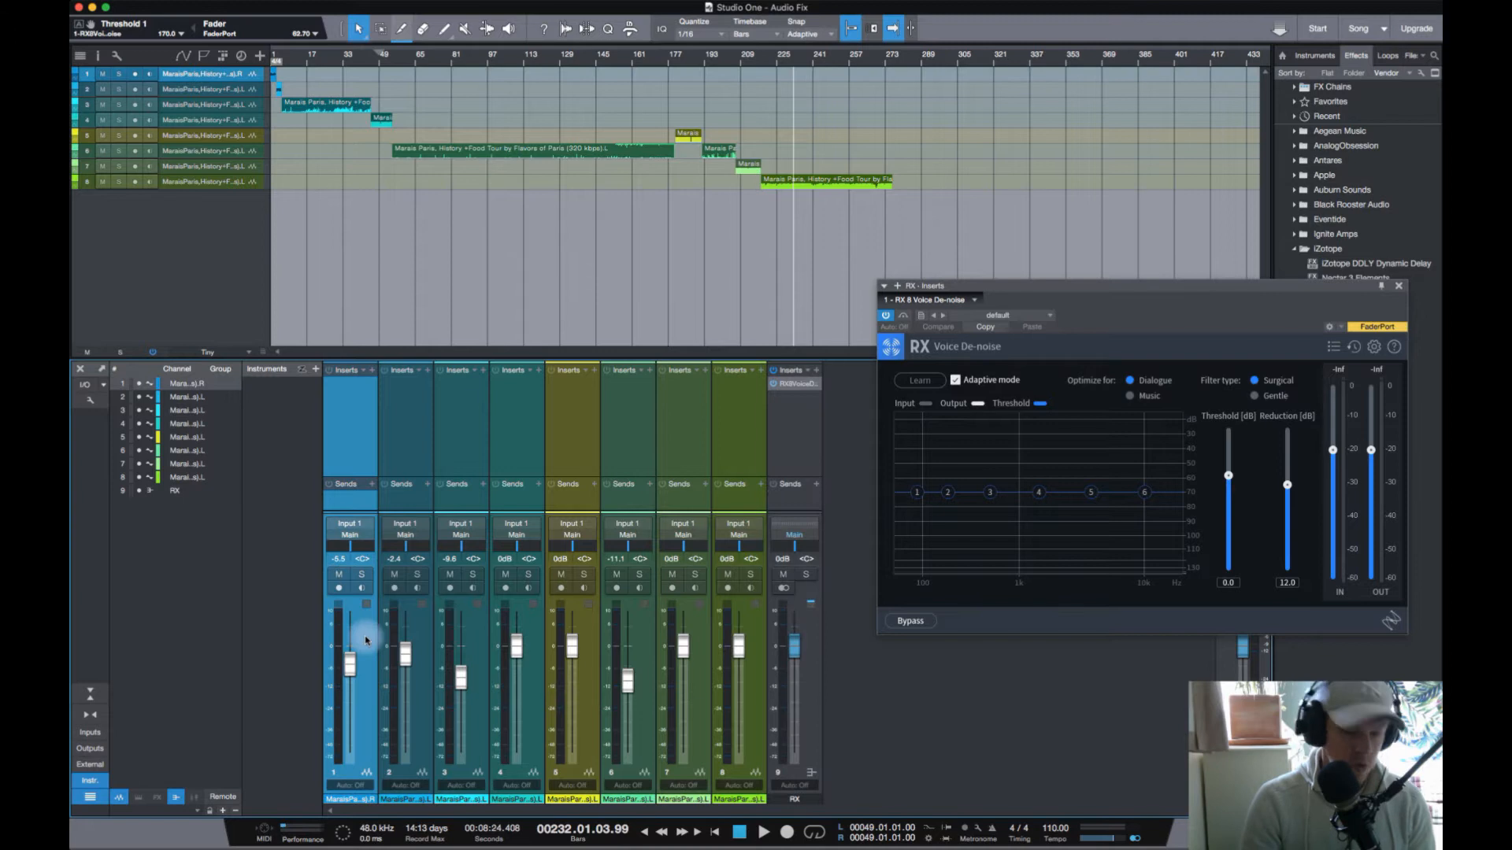
pyautogui.keyDown('shift'); pyautogui.click(749, 675); pyautogui.keyUp('shift')
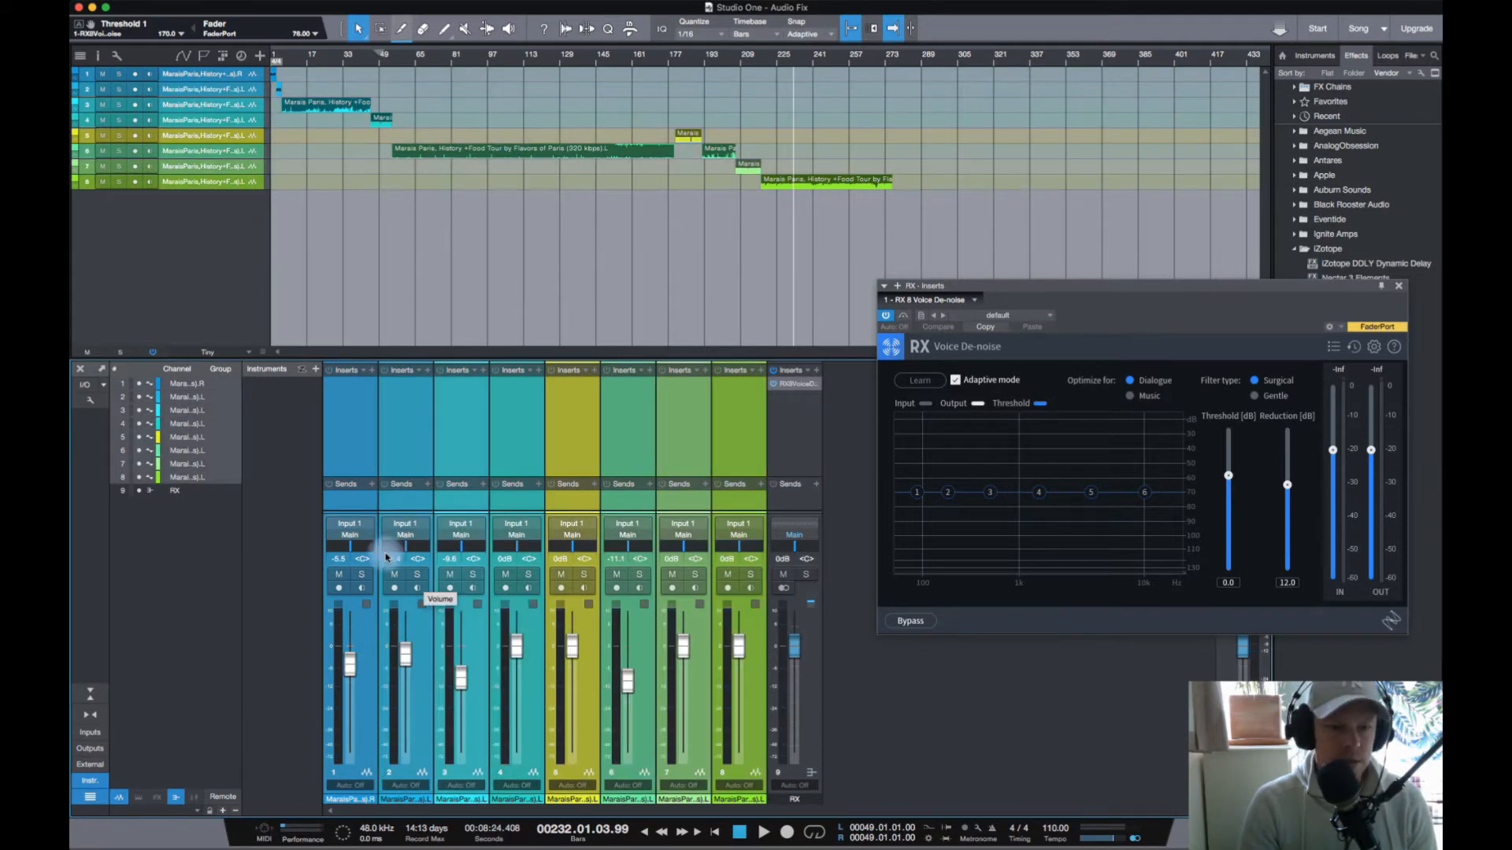
pyautogui.click(351, 535)
pyautogui.click(365, 564)
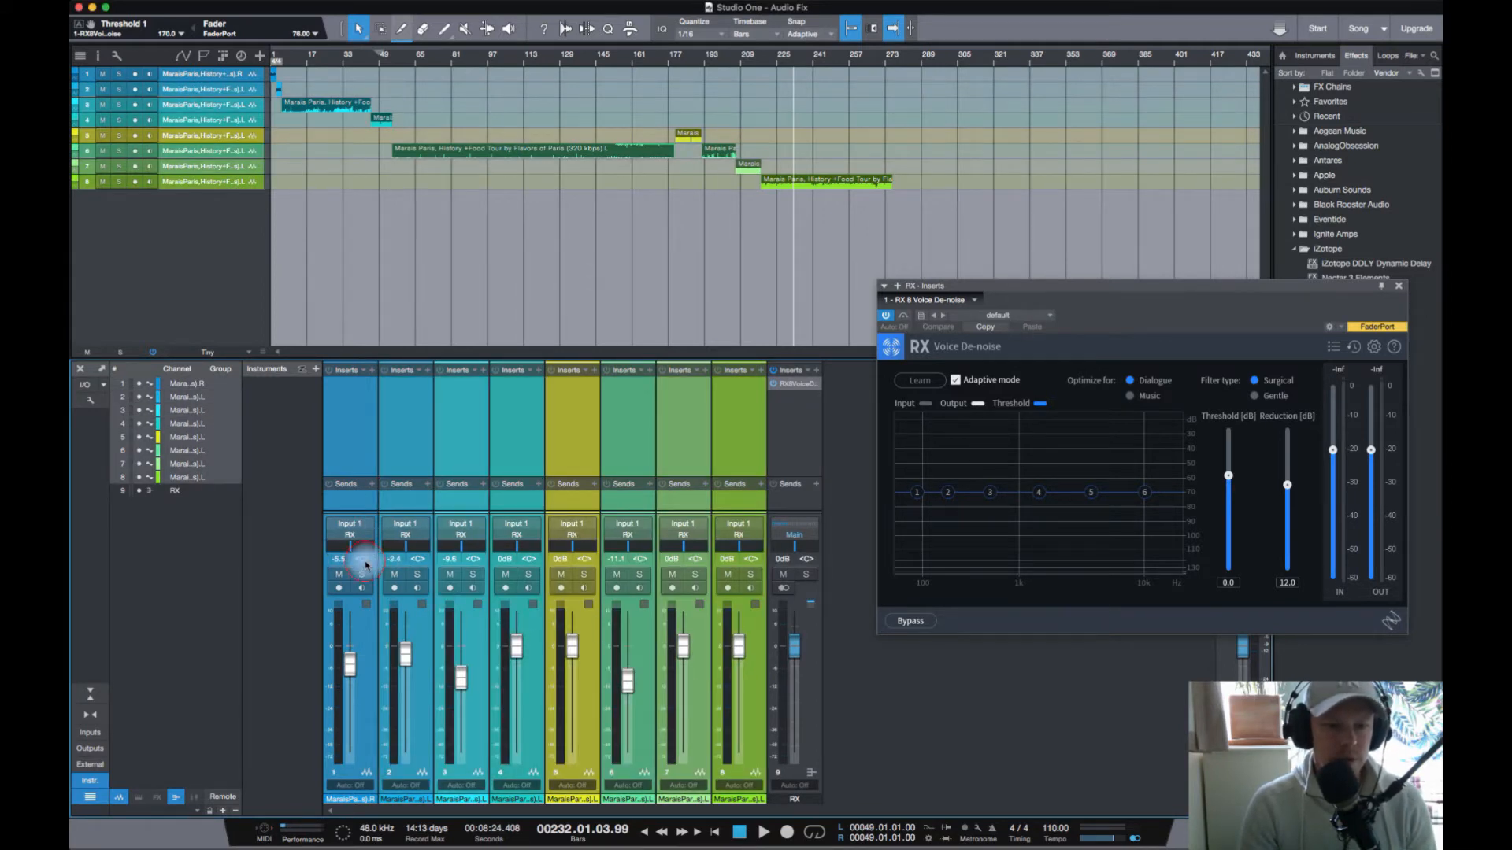
pyautogui.click(755, 700)
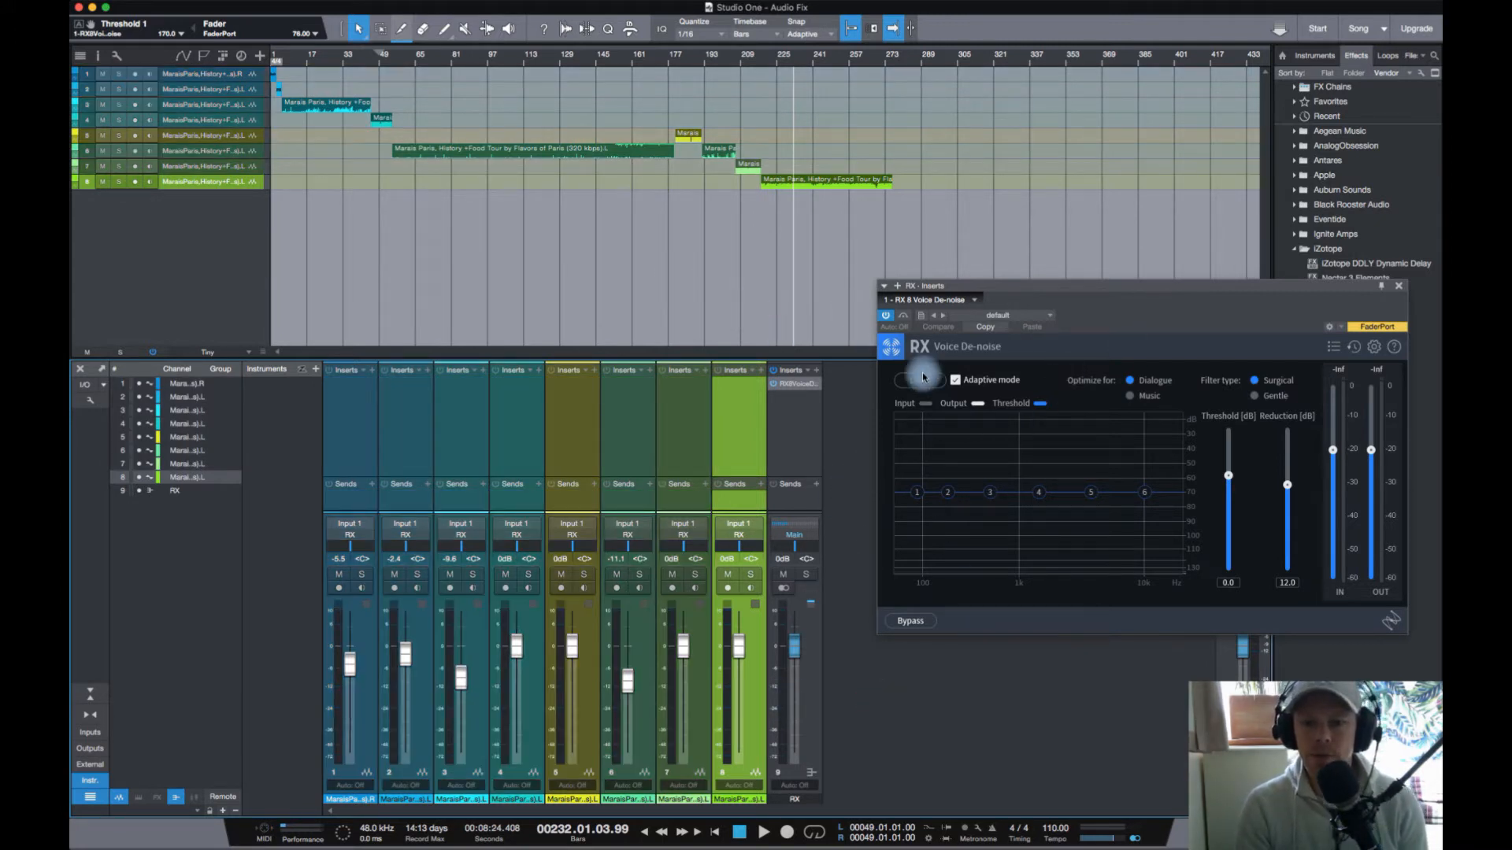
# Step: Play the last segment from bar 224 and compare its sound with Voice De-noise bypassed and active
pyautogui.click(779, 64)
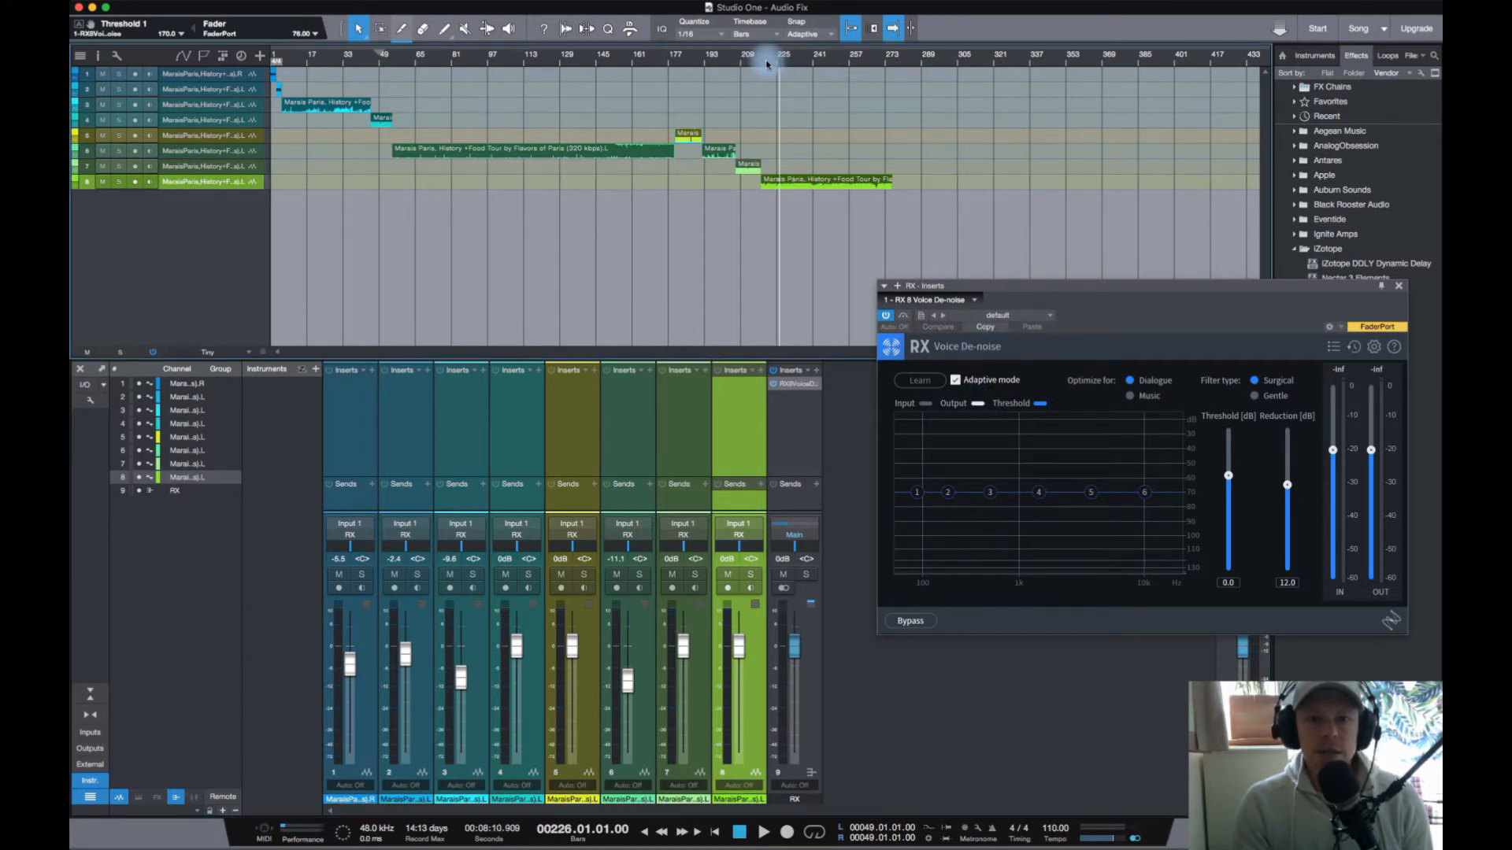
pyautogui.click(774, 61)
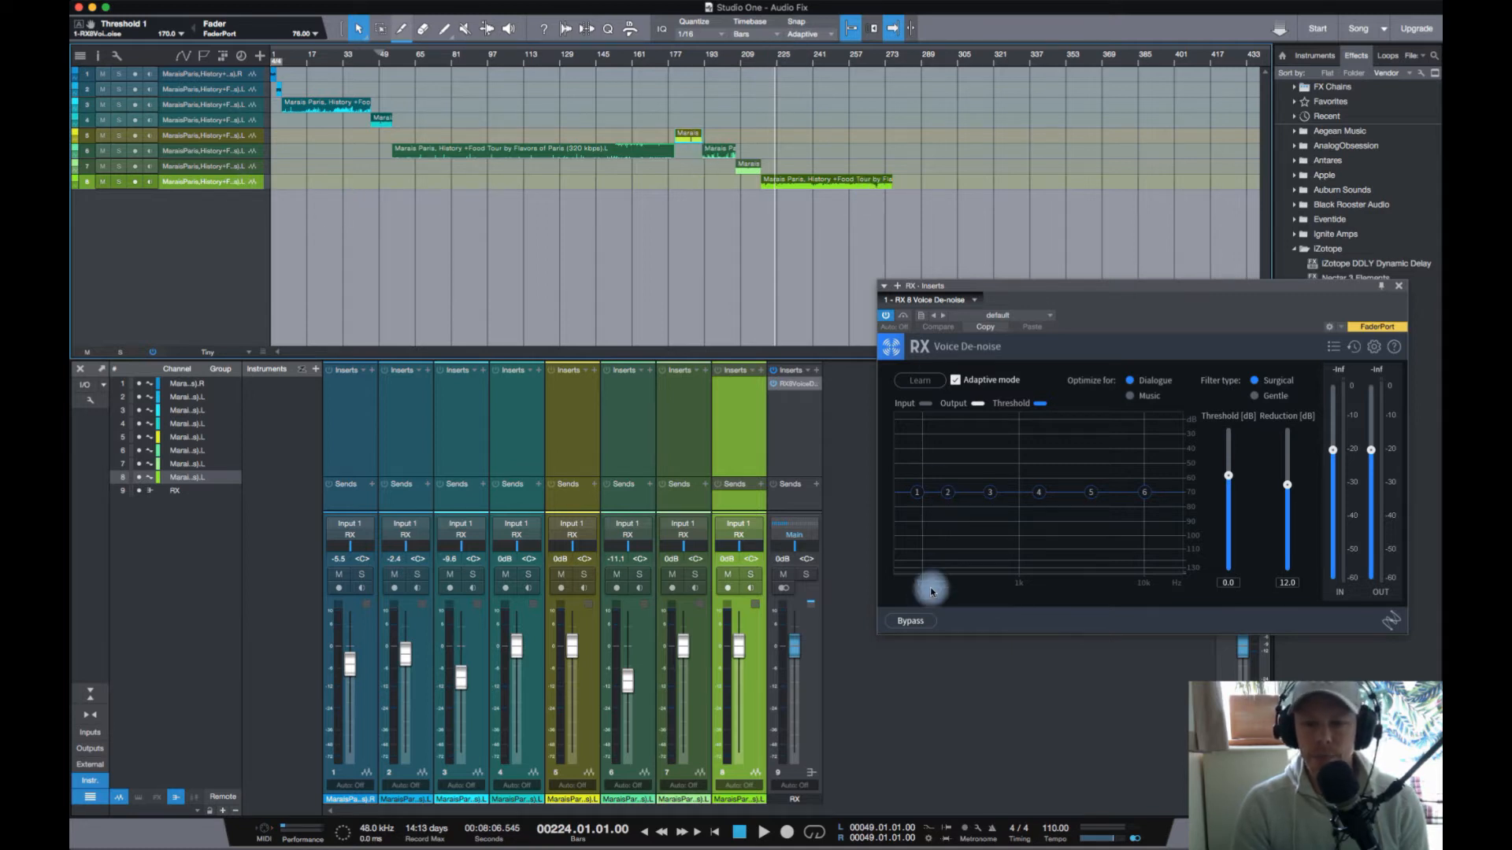
pyautogui.click(901, 621)
pyautogui.press('space')
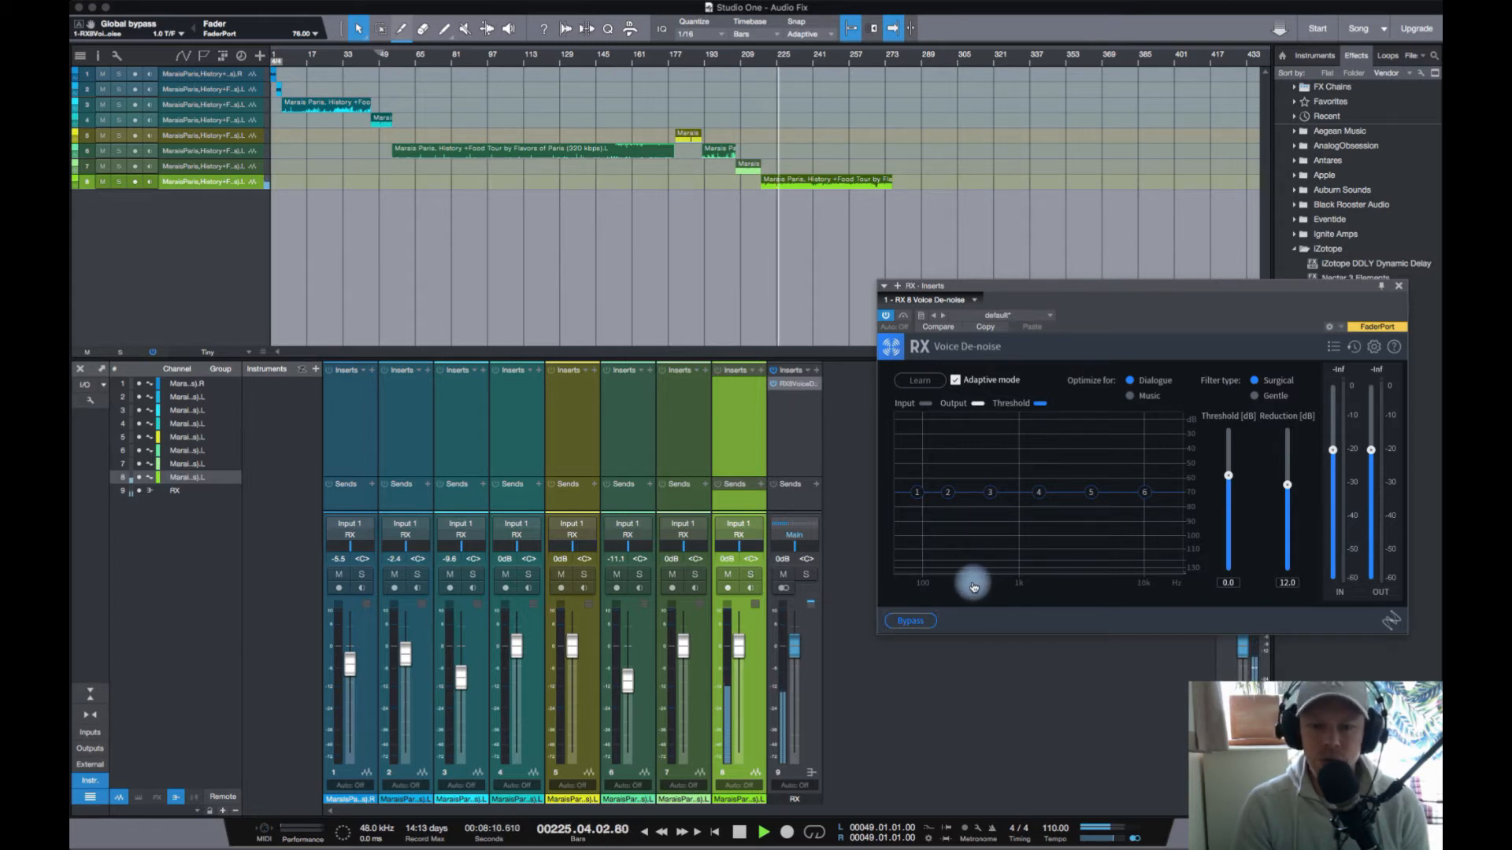
pyautogui.click(910, 620)
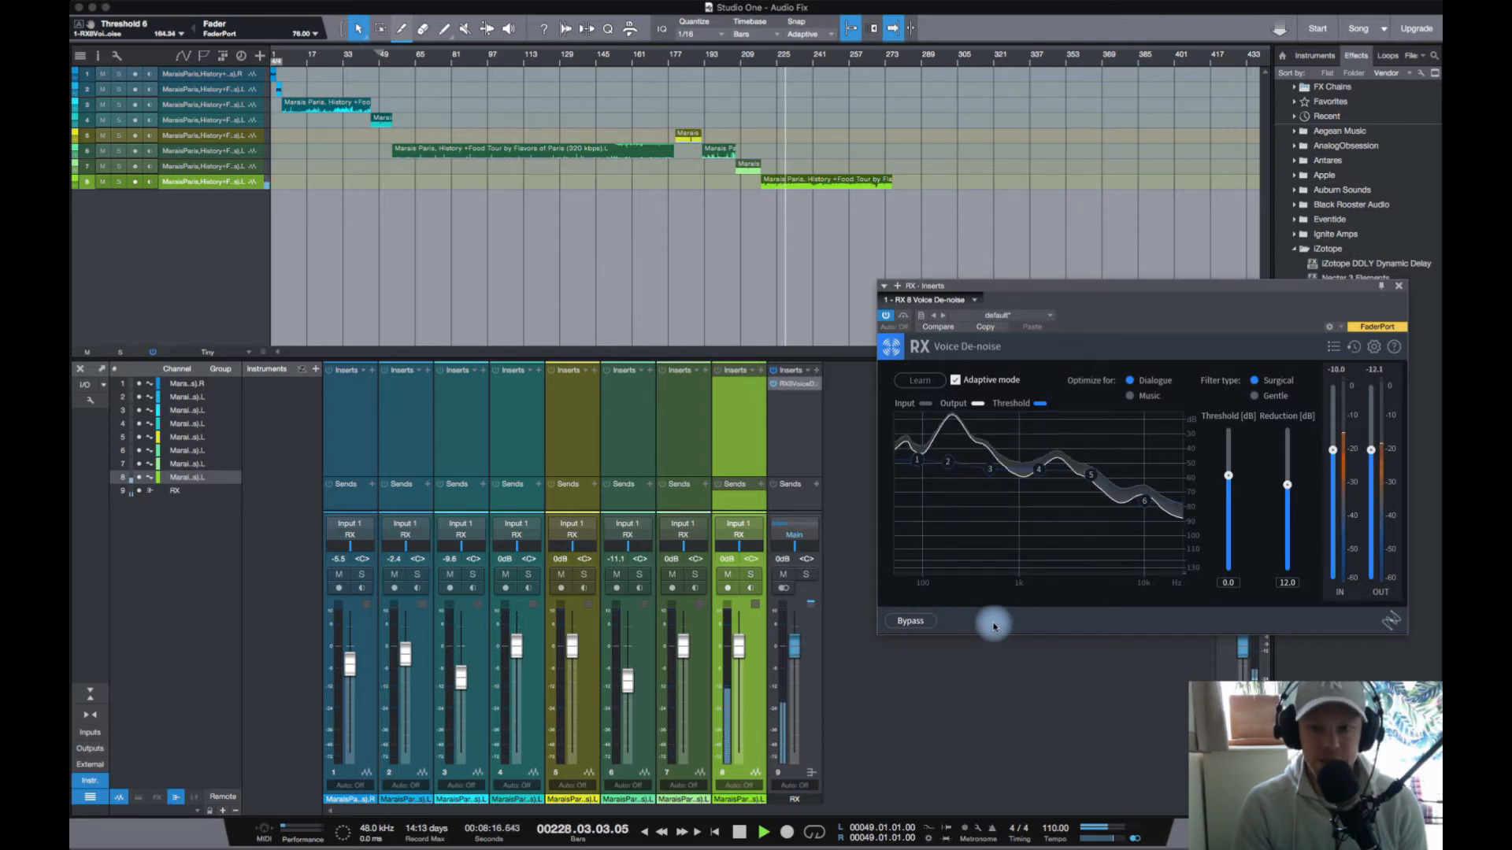
pyautogui.click(911, 621)
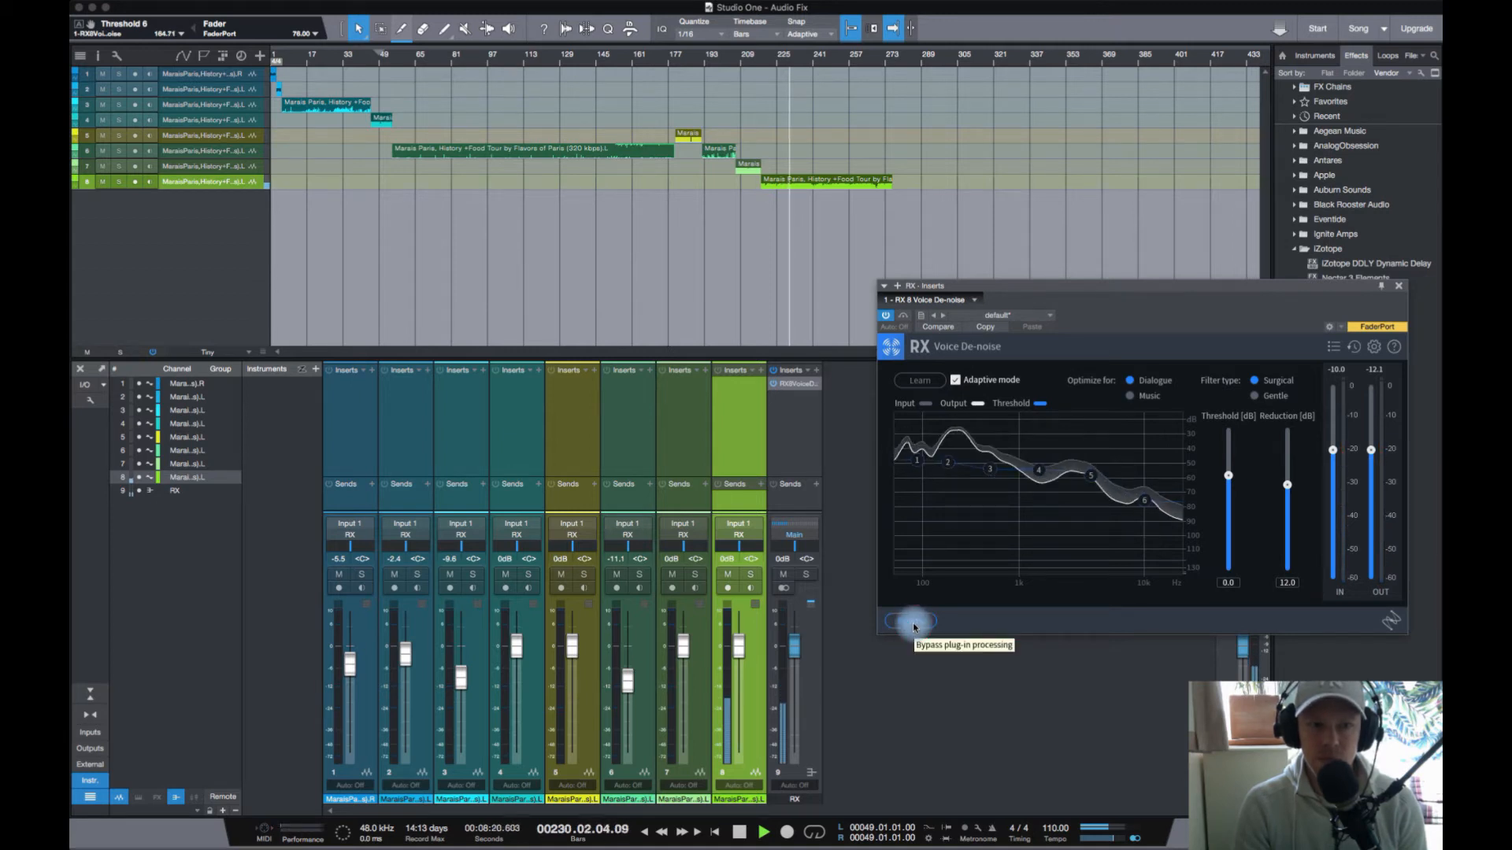
pyautogui.click(913, 626)
pyautogui.press('space')
# Step: Play the third track's segment and switch the Voice De-noise bypass on and off to compare the noise
pyautogui.click(571, 179)
pyautogui.click(489, 53)
pyautogui.click(305, 52)
pyautogui.press('space')
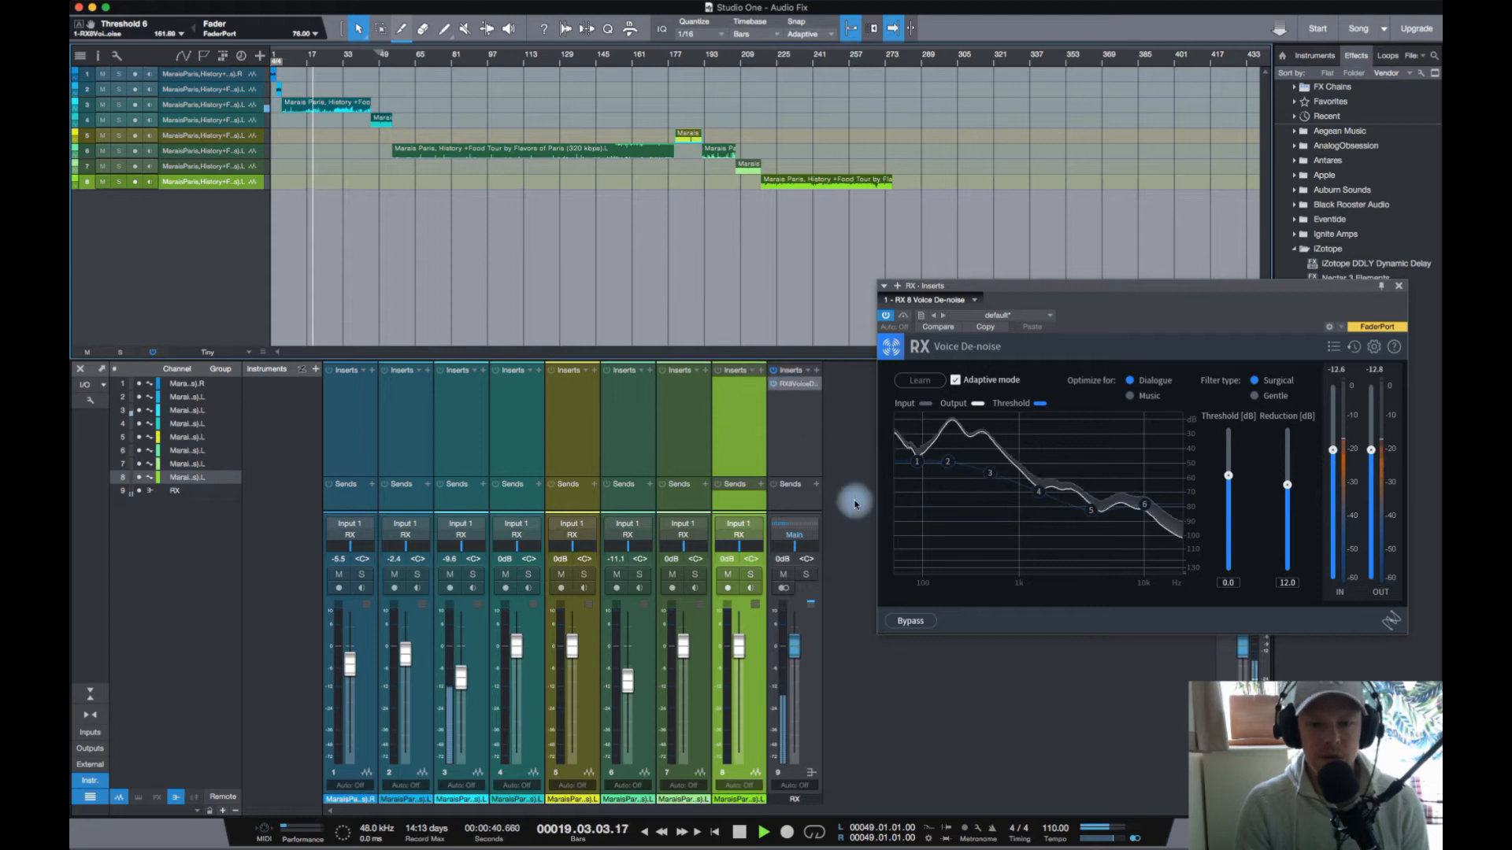
pyautogui.click(919, 621)
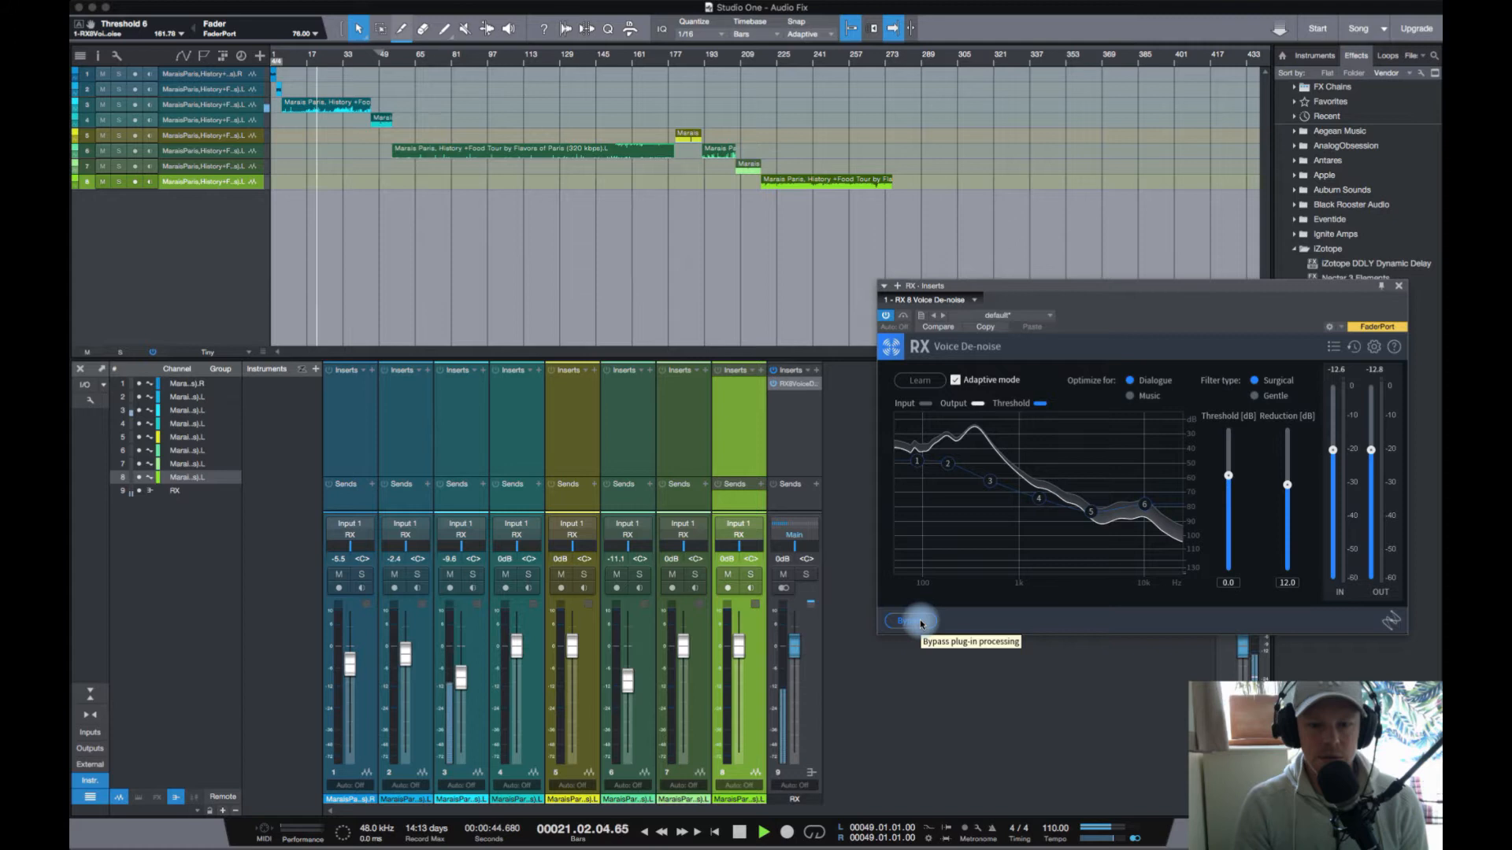
pyautogui.click(919, 622)
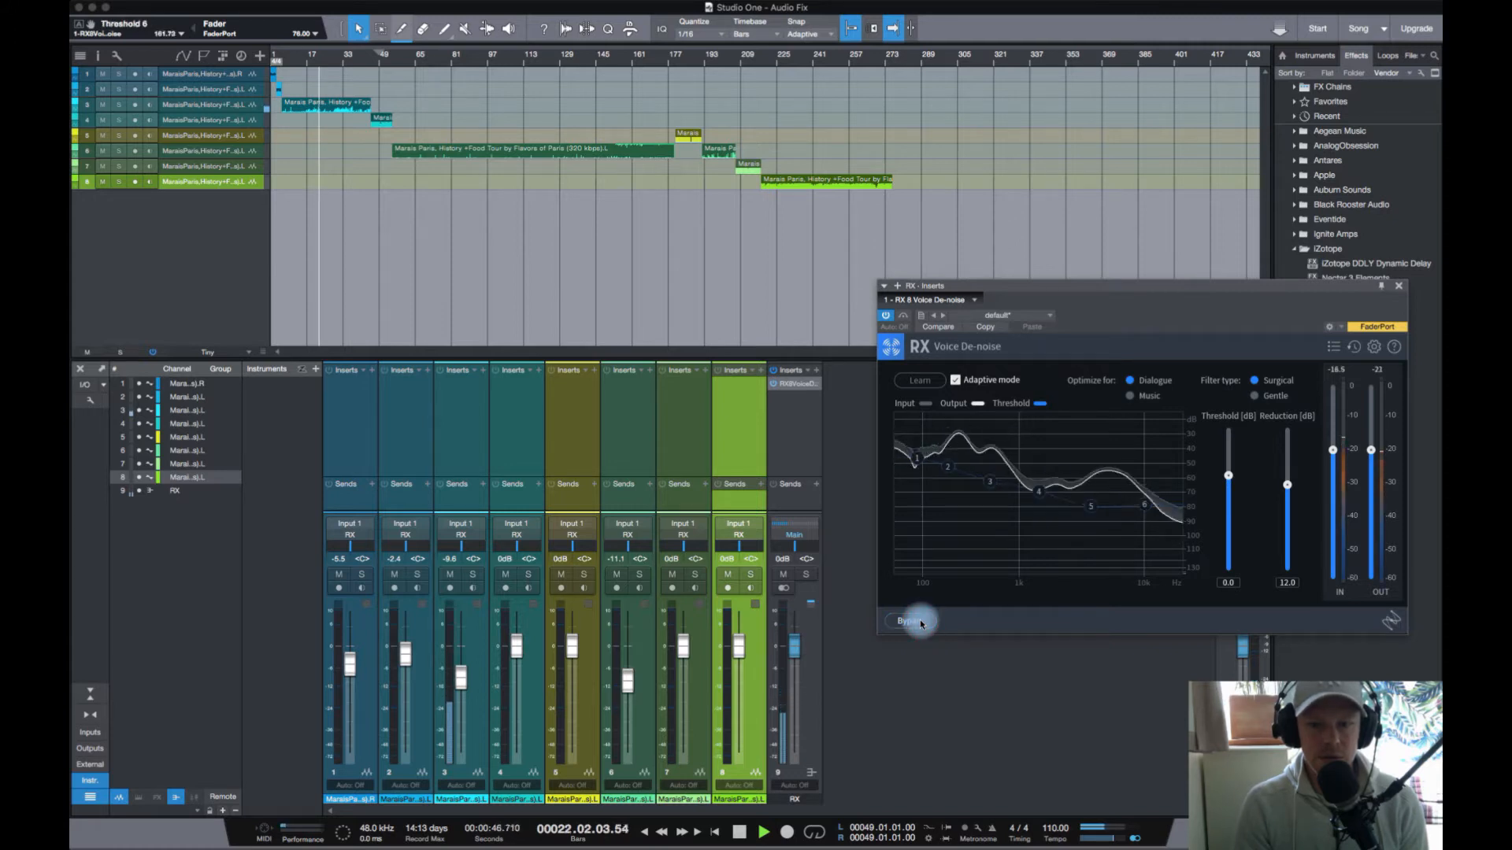
# Step: Compare the long segment on track 6 with and without Voice De-noise, stop playback and close the plug-in window
pyautogui.click(381, 55)
pyautogui.click(438, 63)
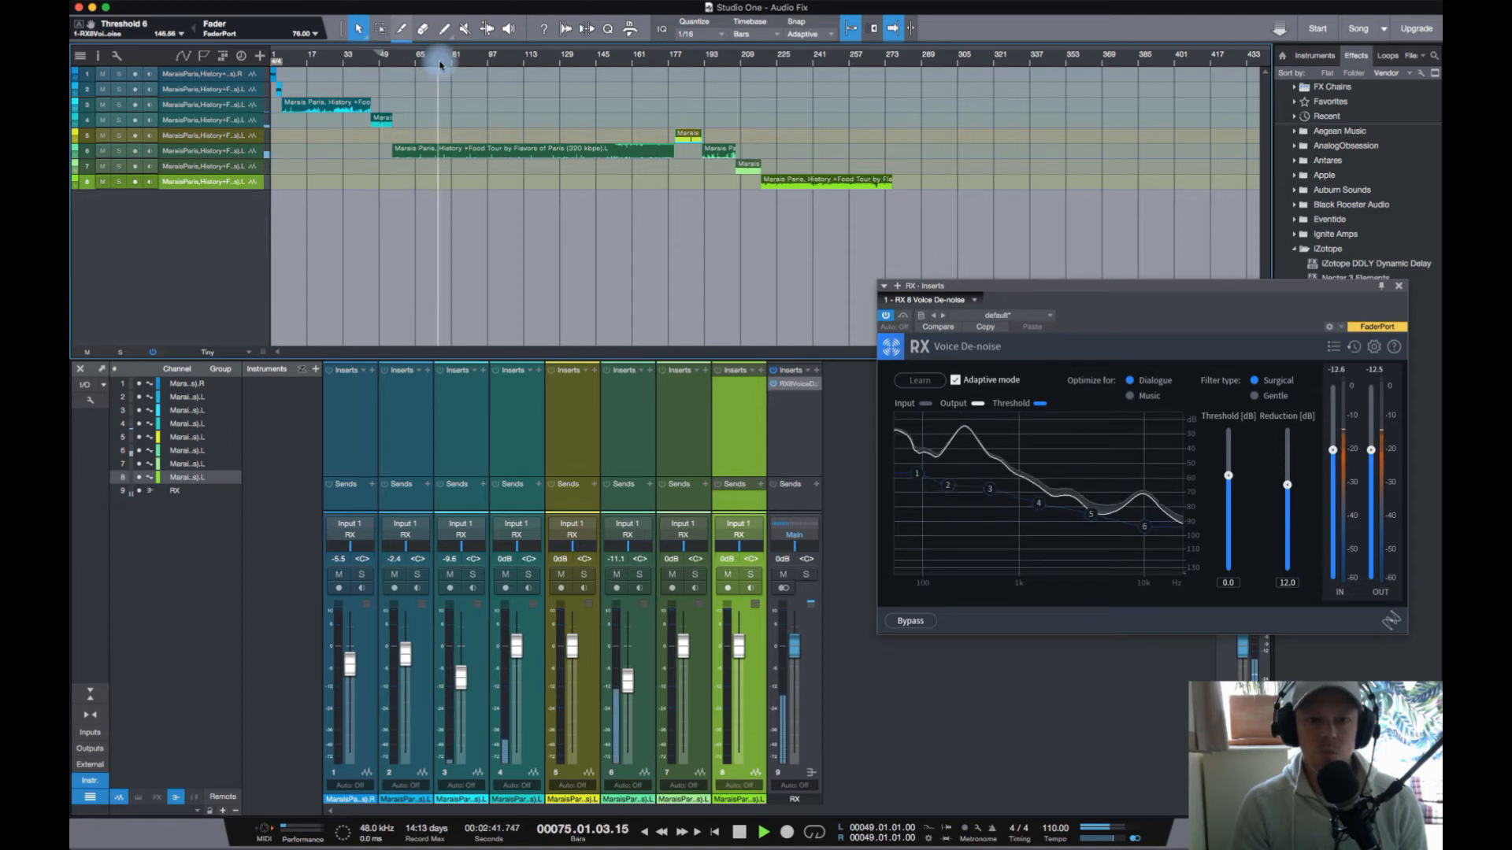
pyautogui.click(903, 622)
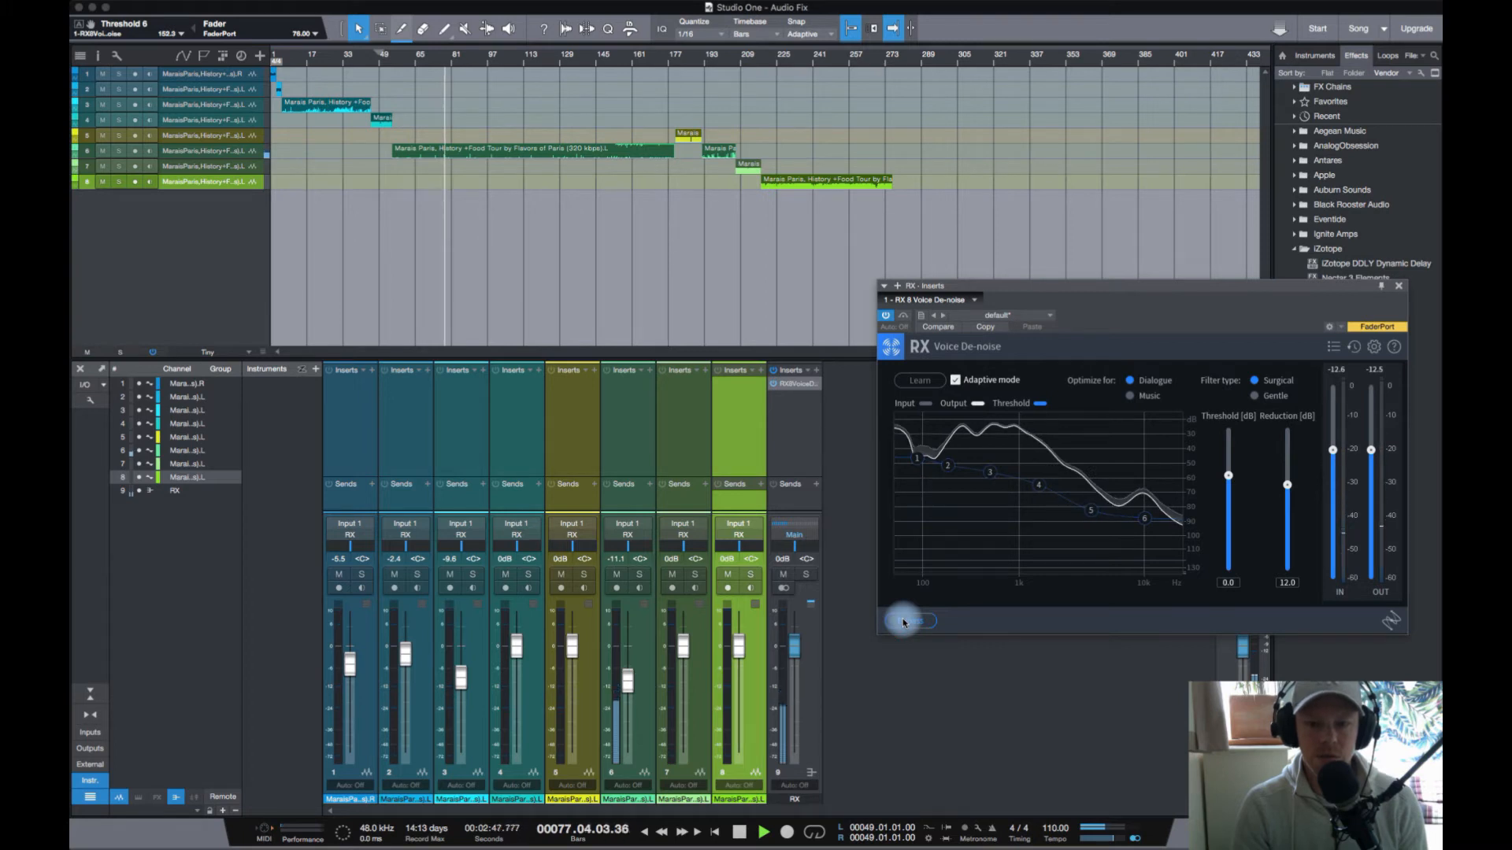
pyautogui.click(903, 623)
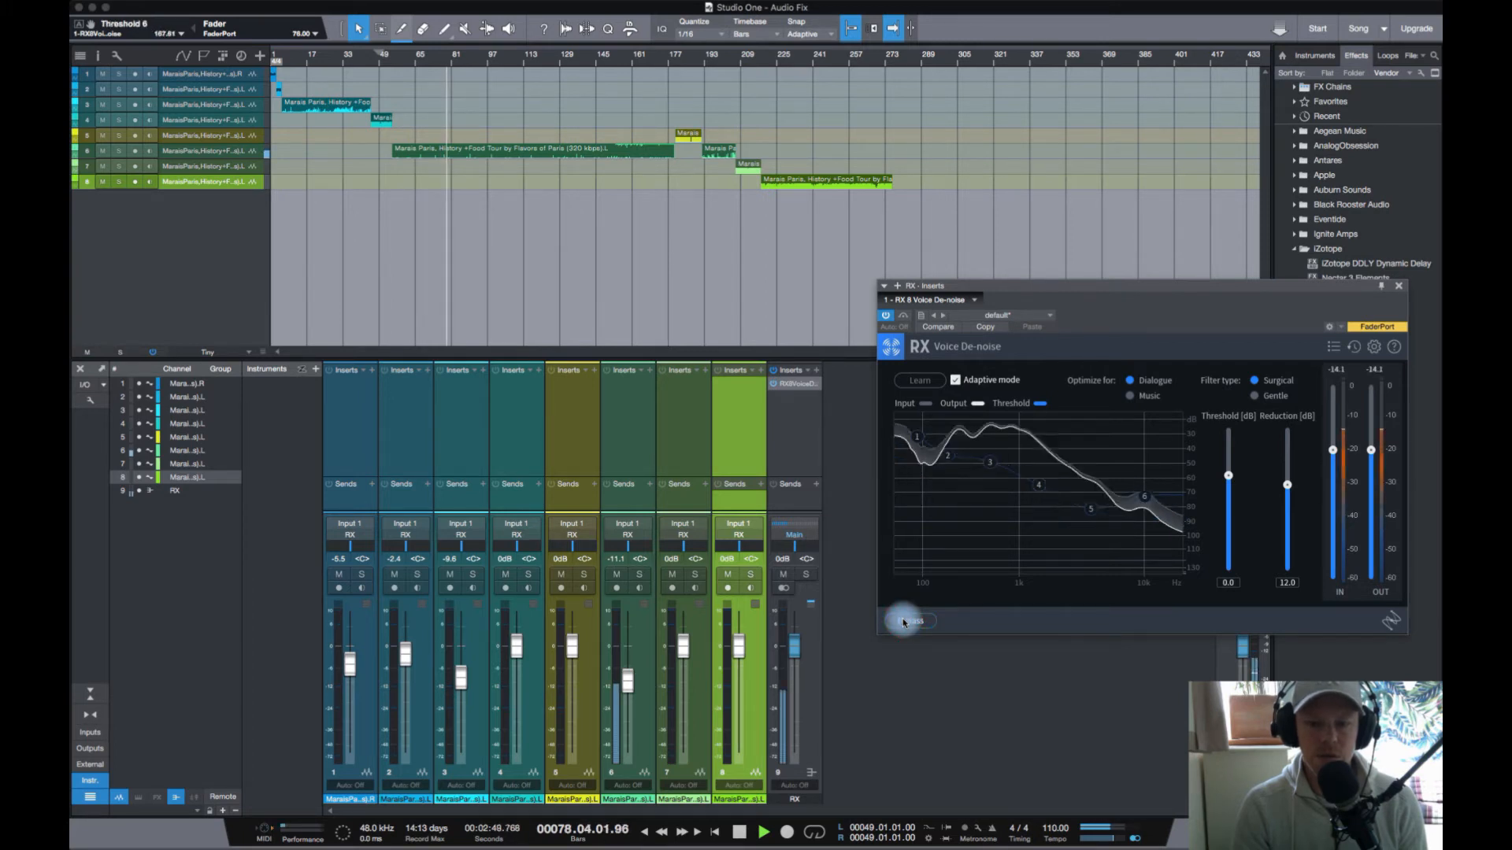
pyautogui.press('space')
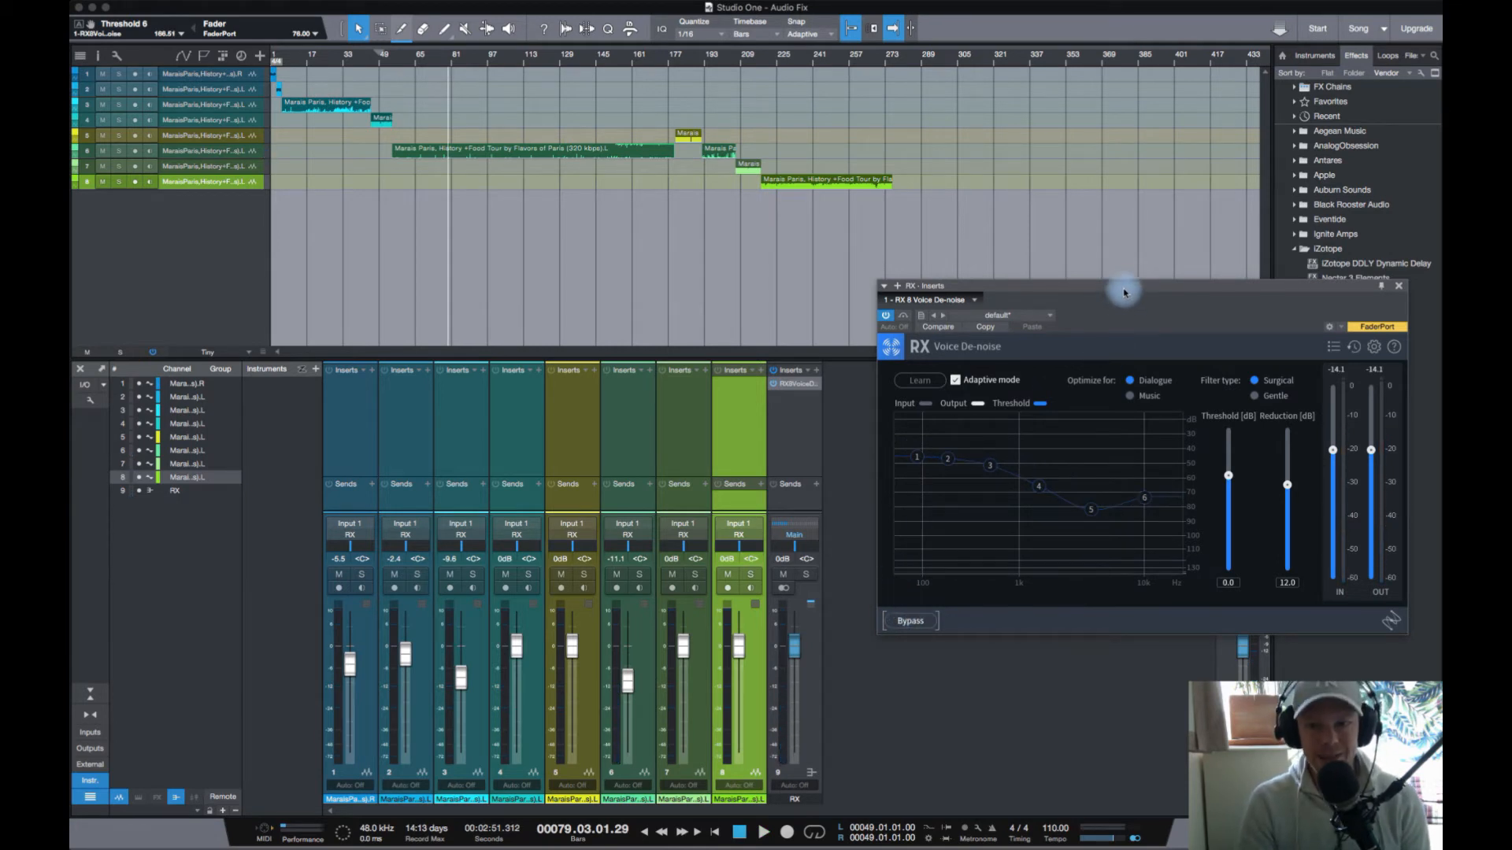
pyautogui.moveTo(1124, 291); pyautogui.dragTo(1026, 295)
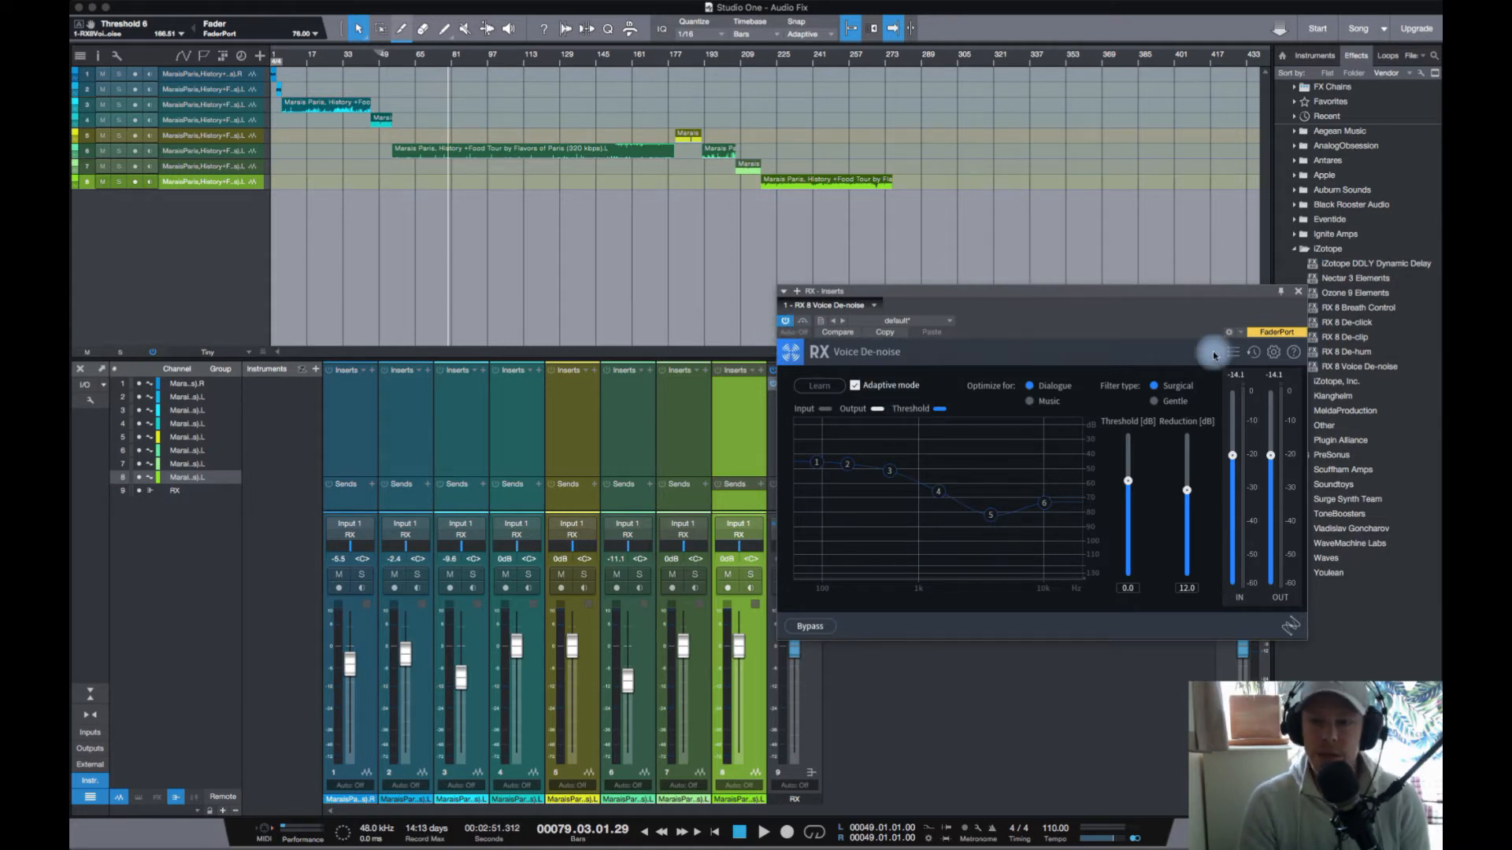
pyautogui.click(1298, 292)
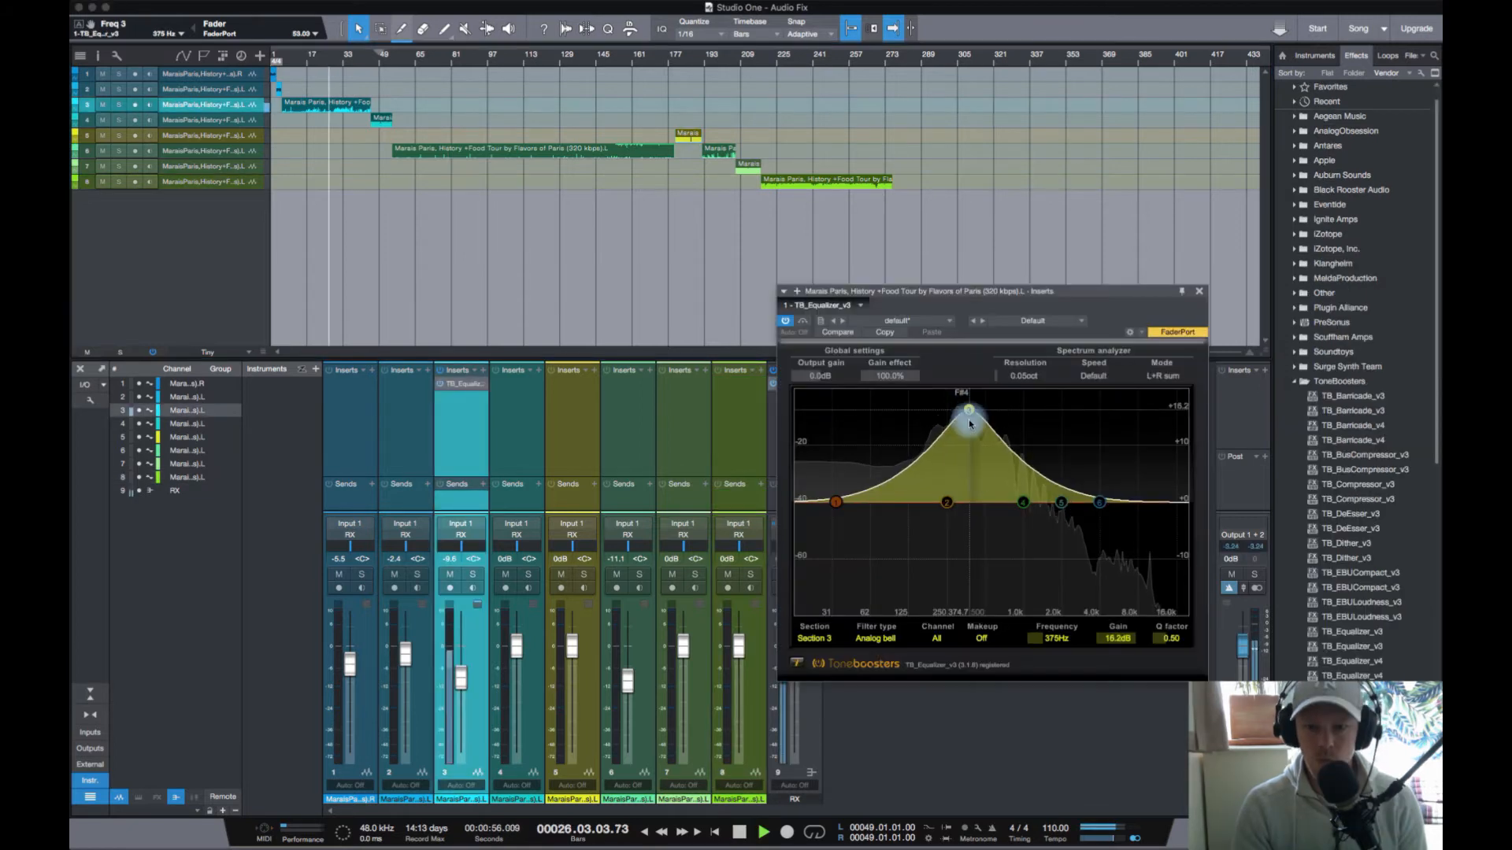
# Step: Cut the low mids with section 3 of the TB_Equalizer_v3 on channel 3 (379 Hz, -6.1 dB) and channel 6 (273 Hz, -8.5 dB, Q 1.62)
pyautogui.moveTo(971, 418); pyautogui.dragTo(974, 520)
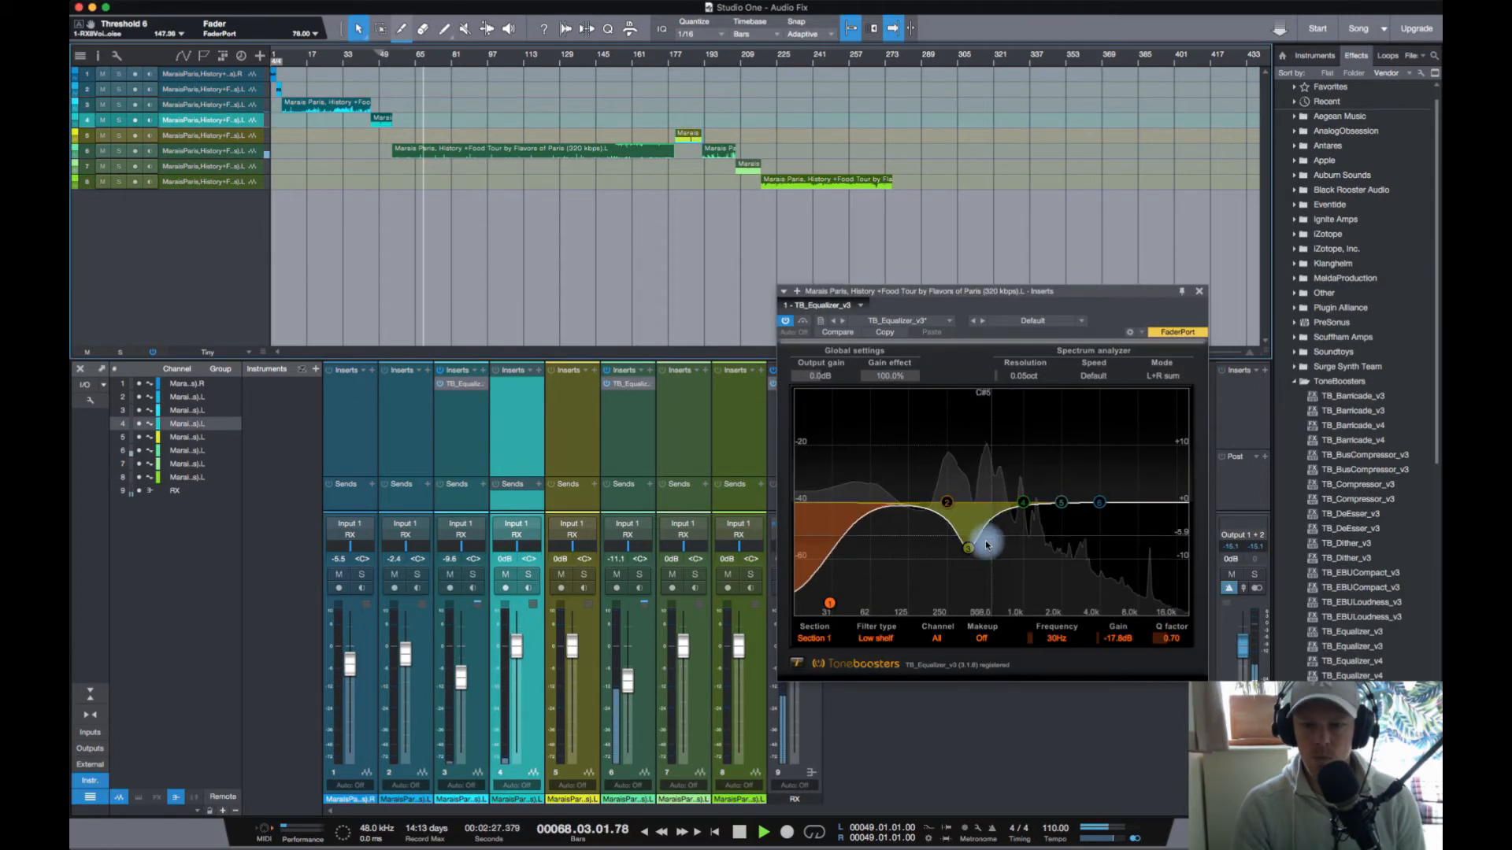
pyautogui.moveTo(984, 529); pyautogui.dragTo(937, 558)
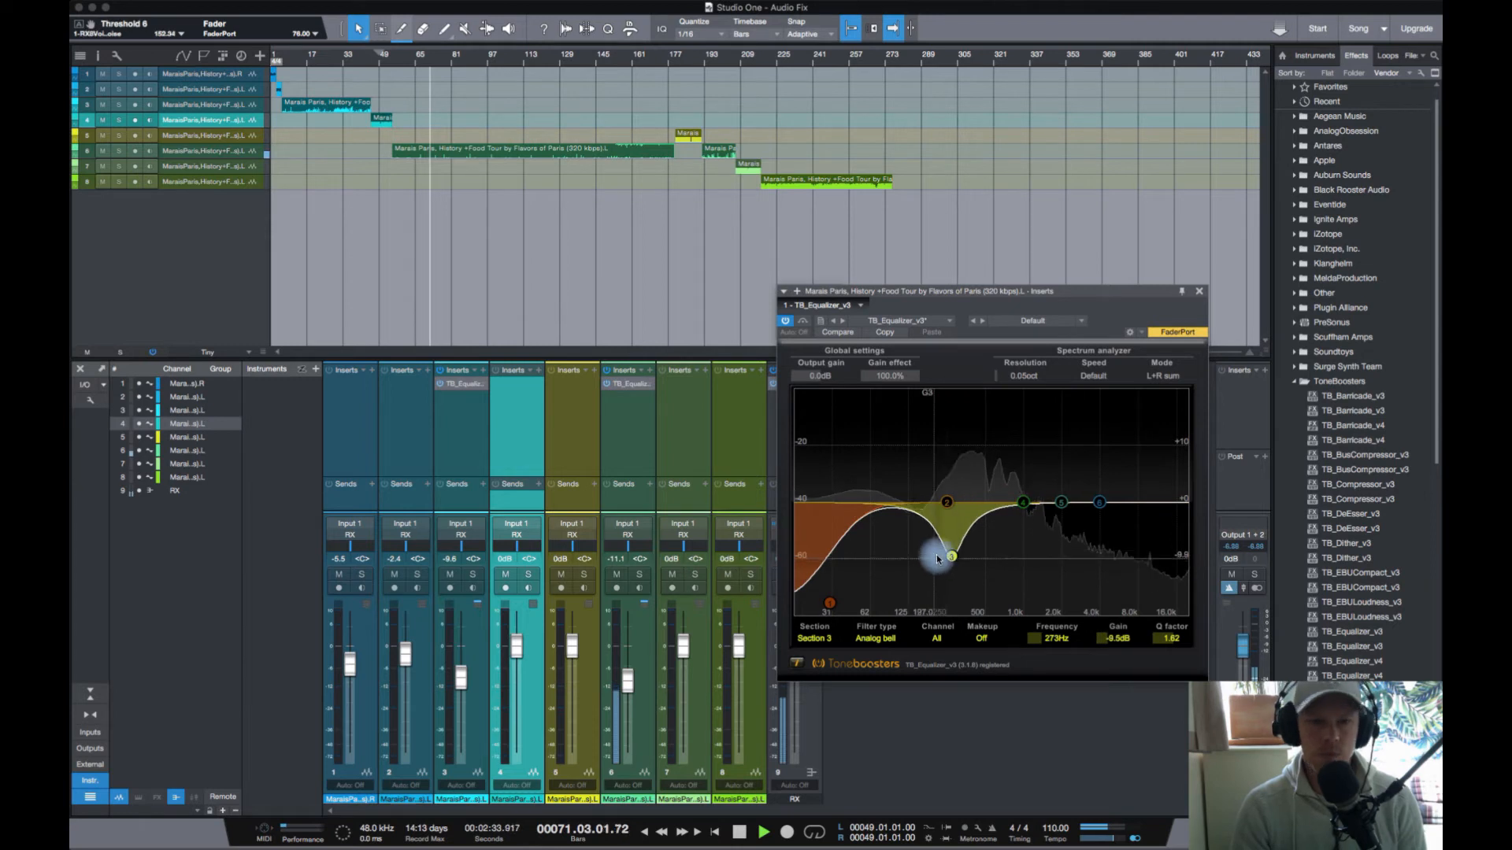
pyautogui.click(435, 70)
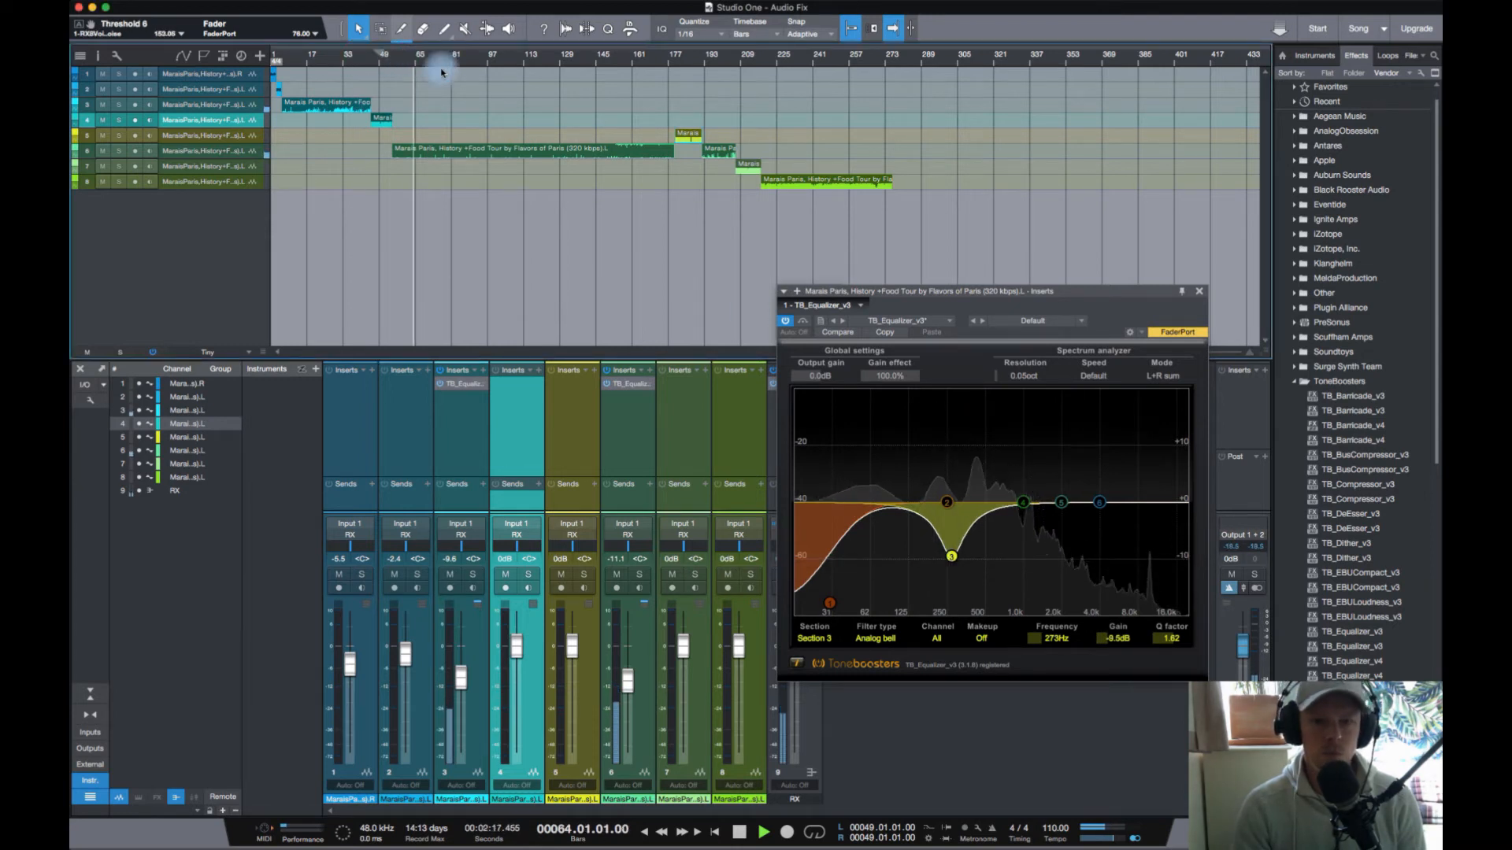
pyautogui.moveTo(1178, 630); pyautogui.dragTo(1183, 641)
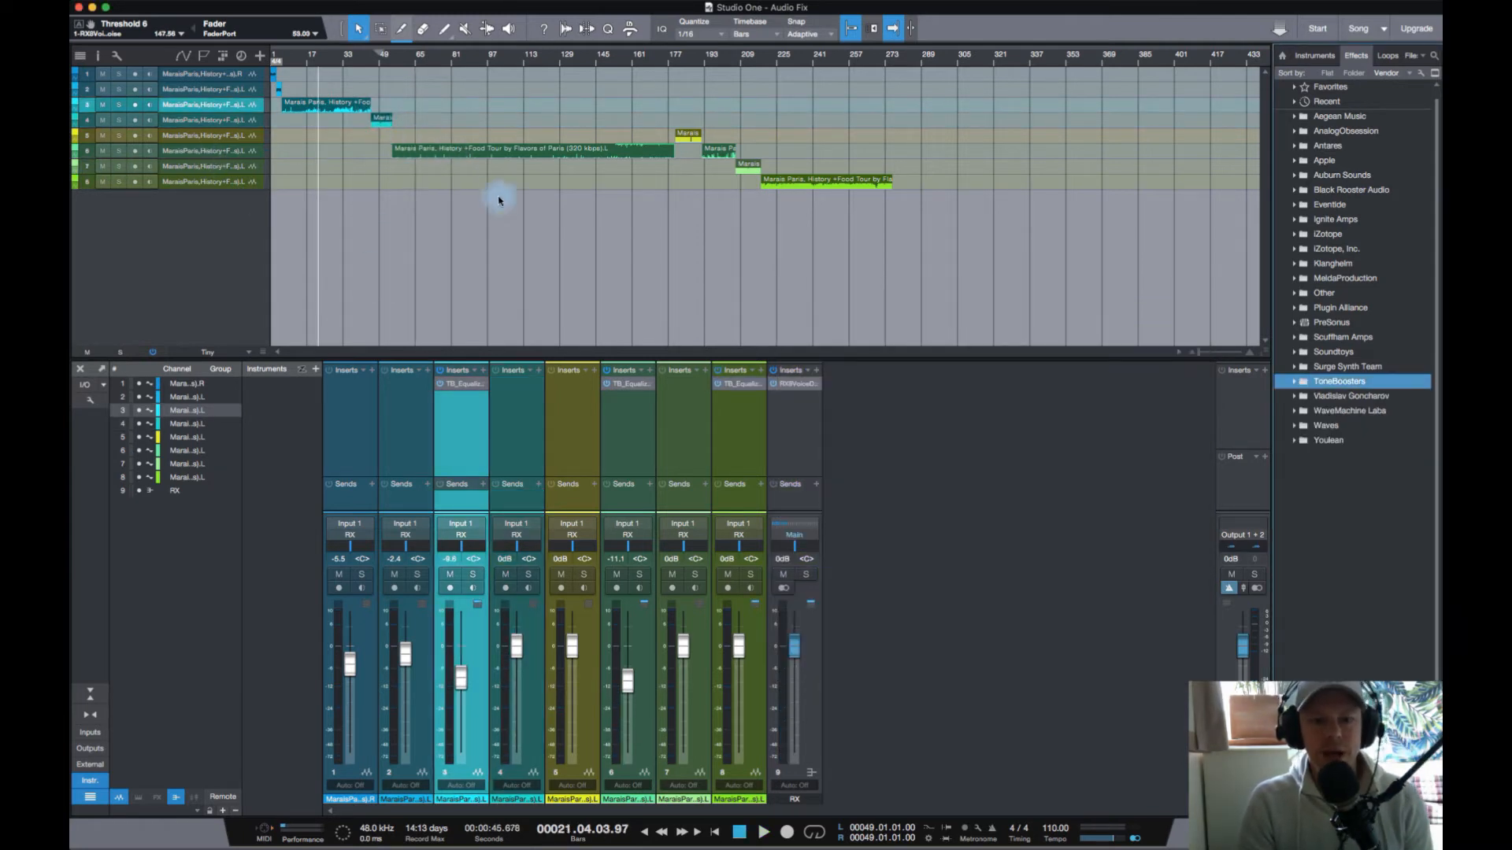
# Step: Review the equalizer curve on channel 3, close its window and place the playhead at bar 23
pyautogui.click(465, 383)
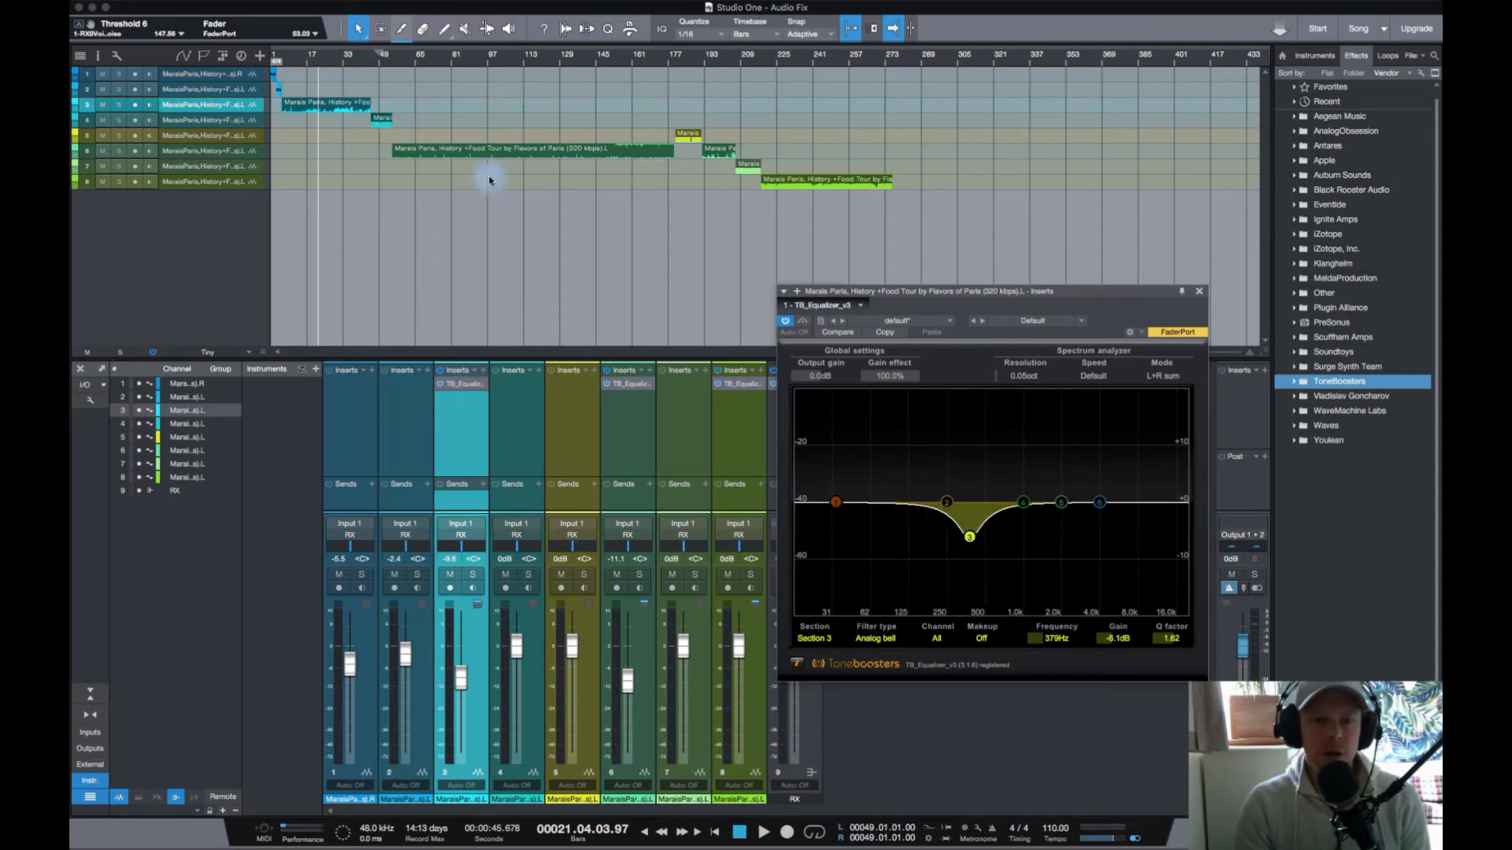
pyautogui.click(1199, 291)
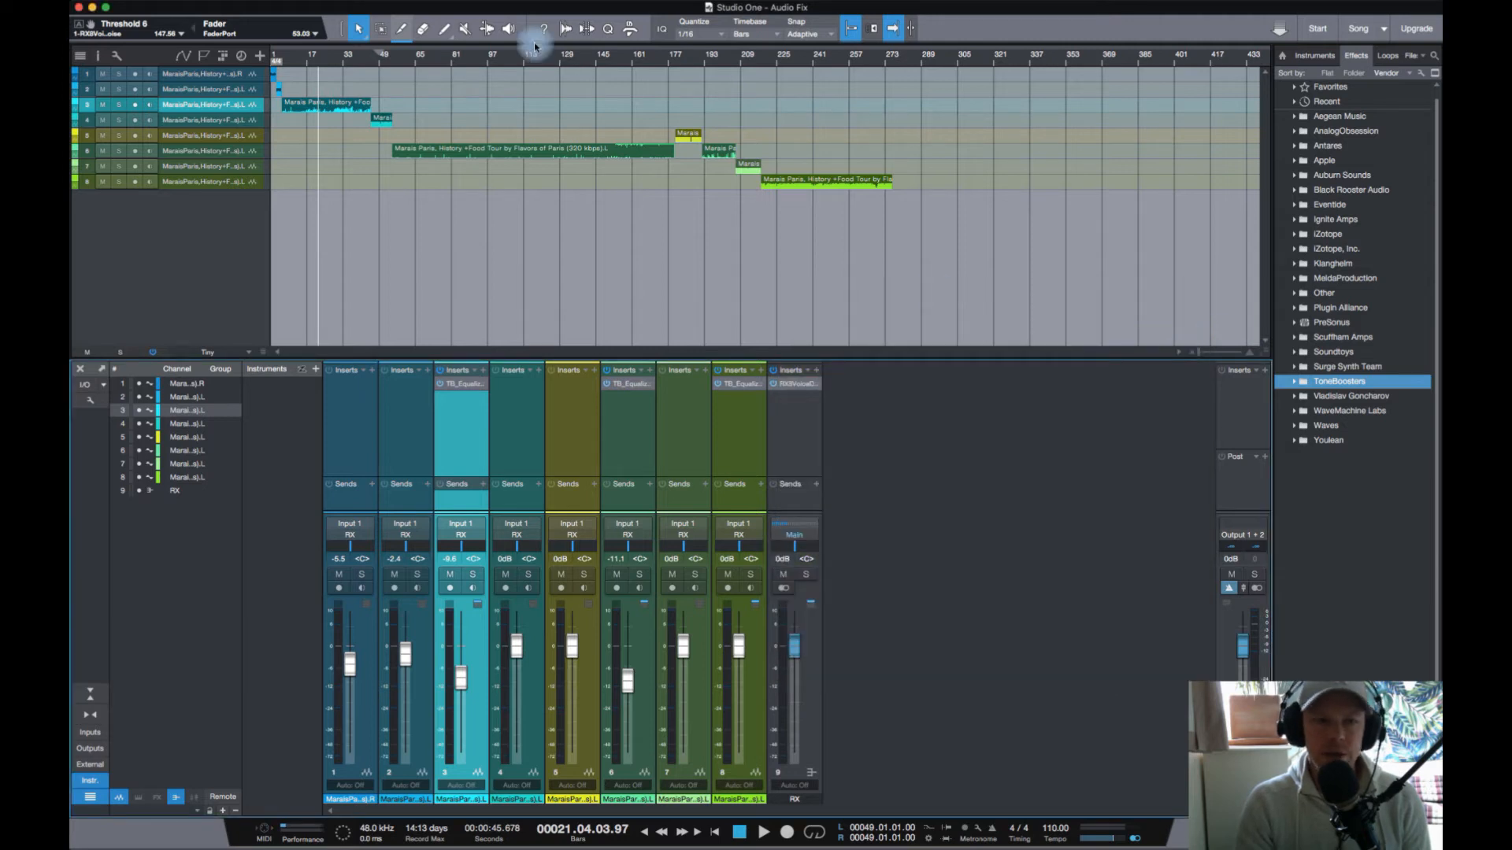
pyautogui.click(321, 63)
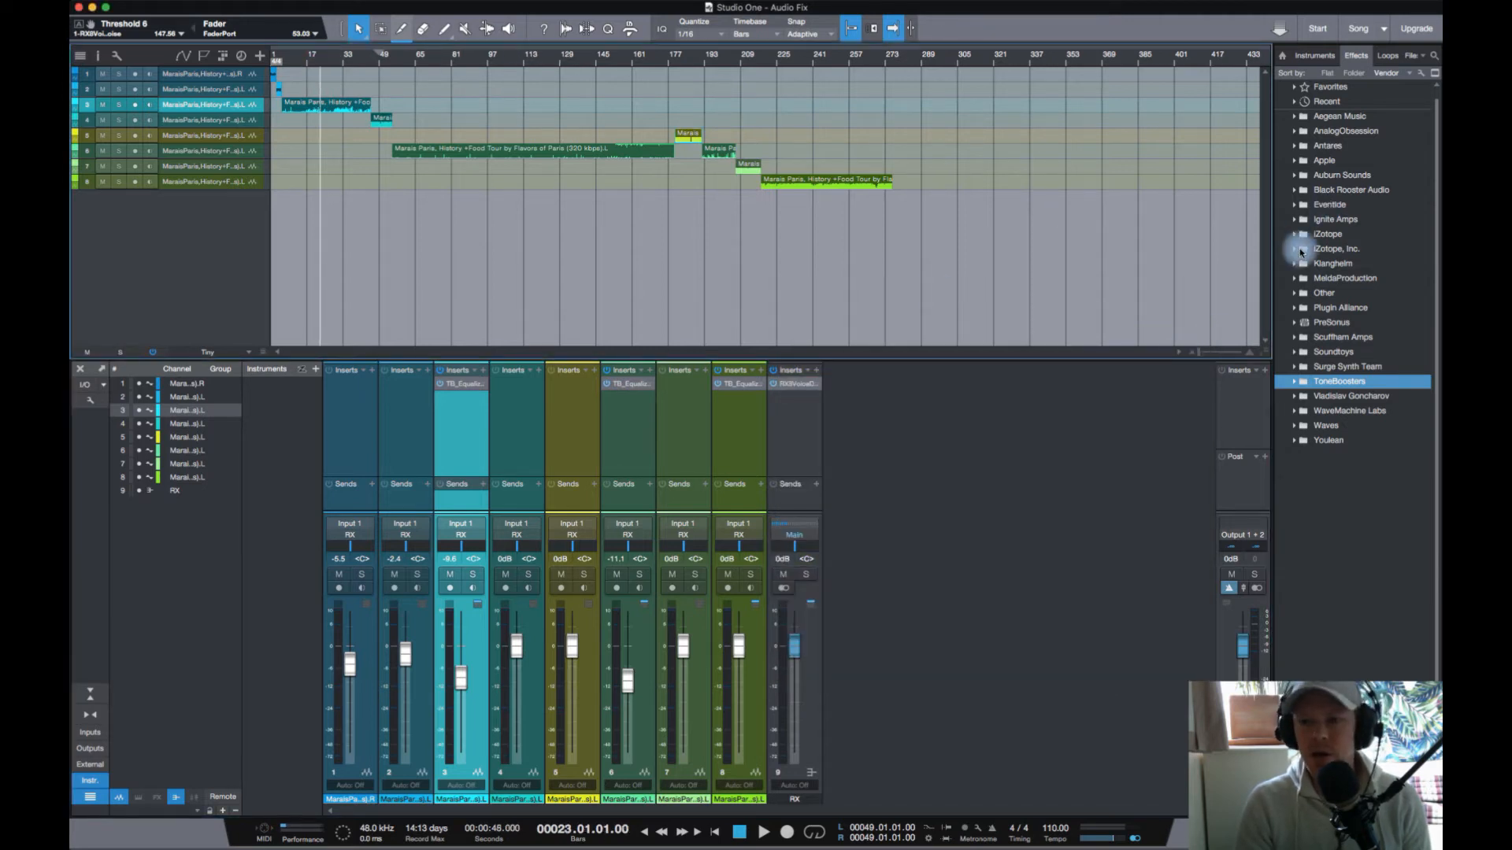
# Step: Insert iZotope's Nectar 3 Elements after the equalizer on channel 3 and reposition its window over the console
pyautogui.click(1296, 238)
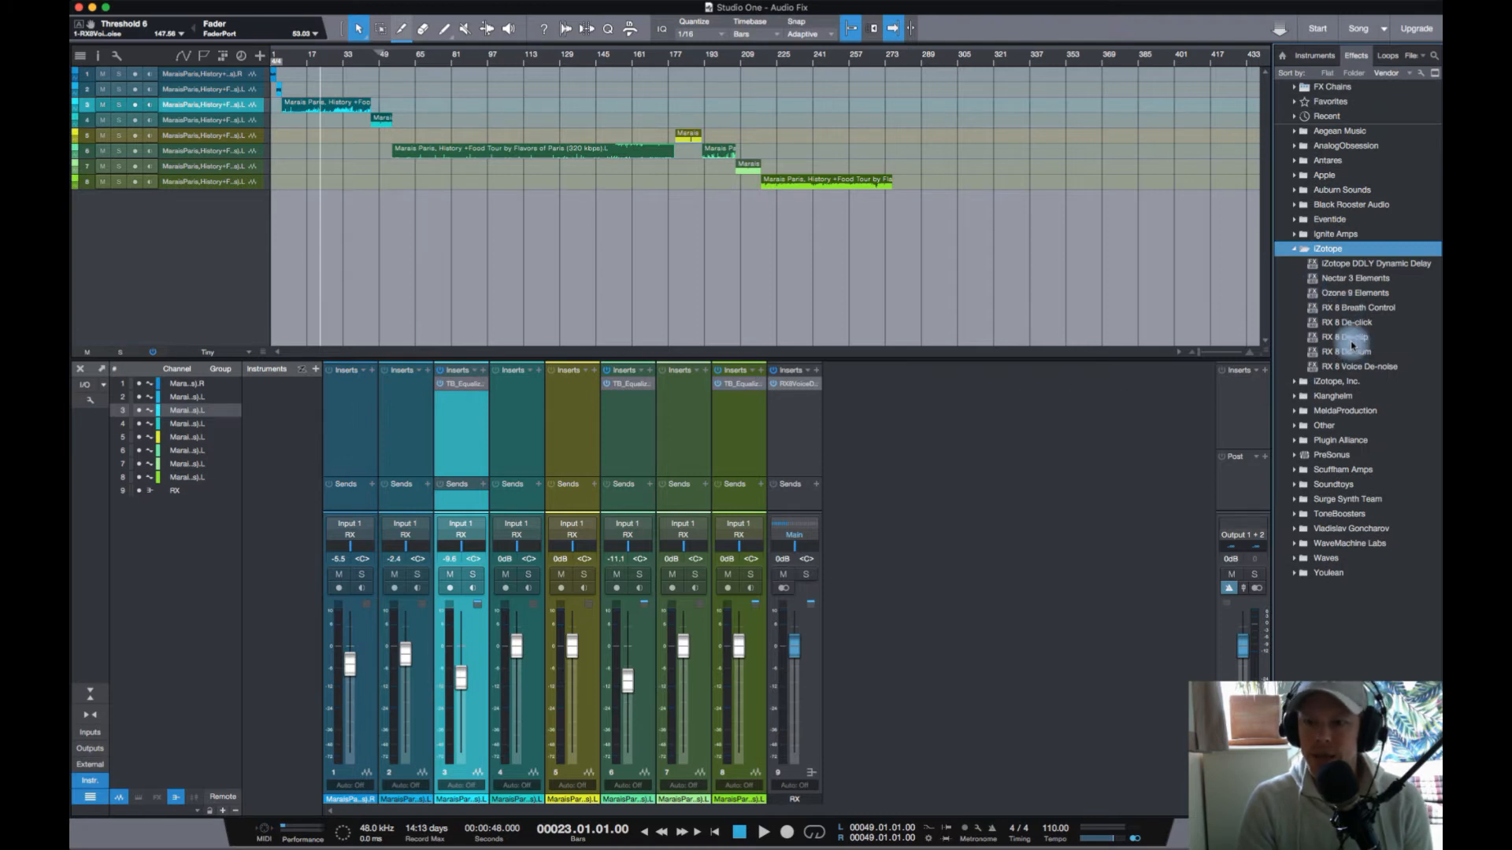
pyautogui.moveTo(1355, 278); pyautogui.dragTo(460, 423)
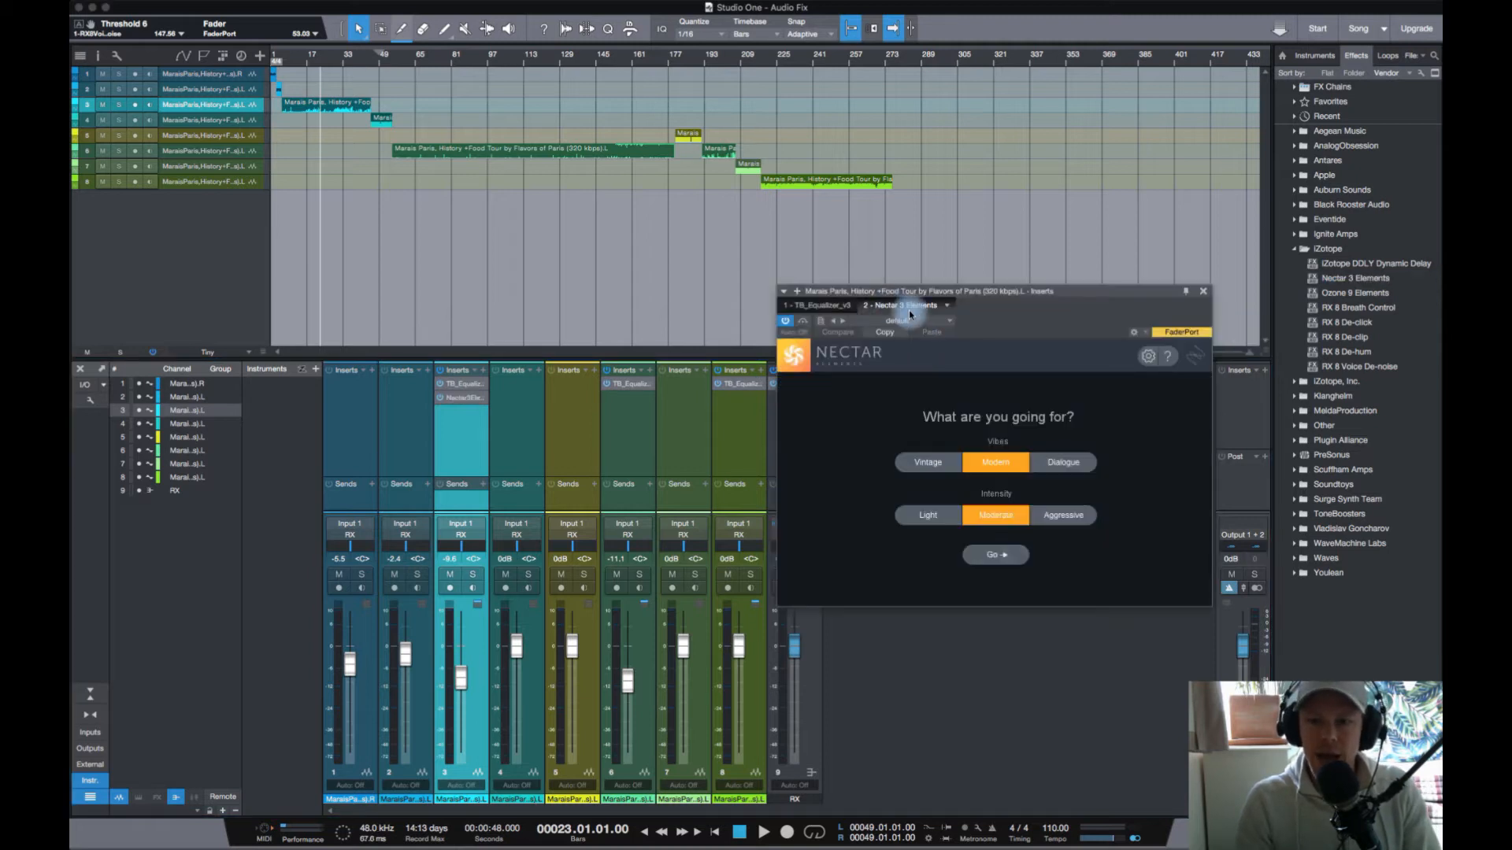
pyautogui.moveTo(984, 291); pyautogui.dragTo(772, 293)
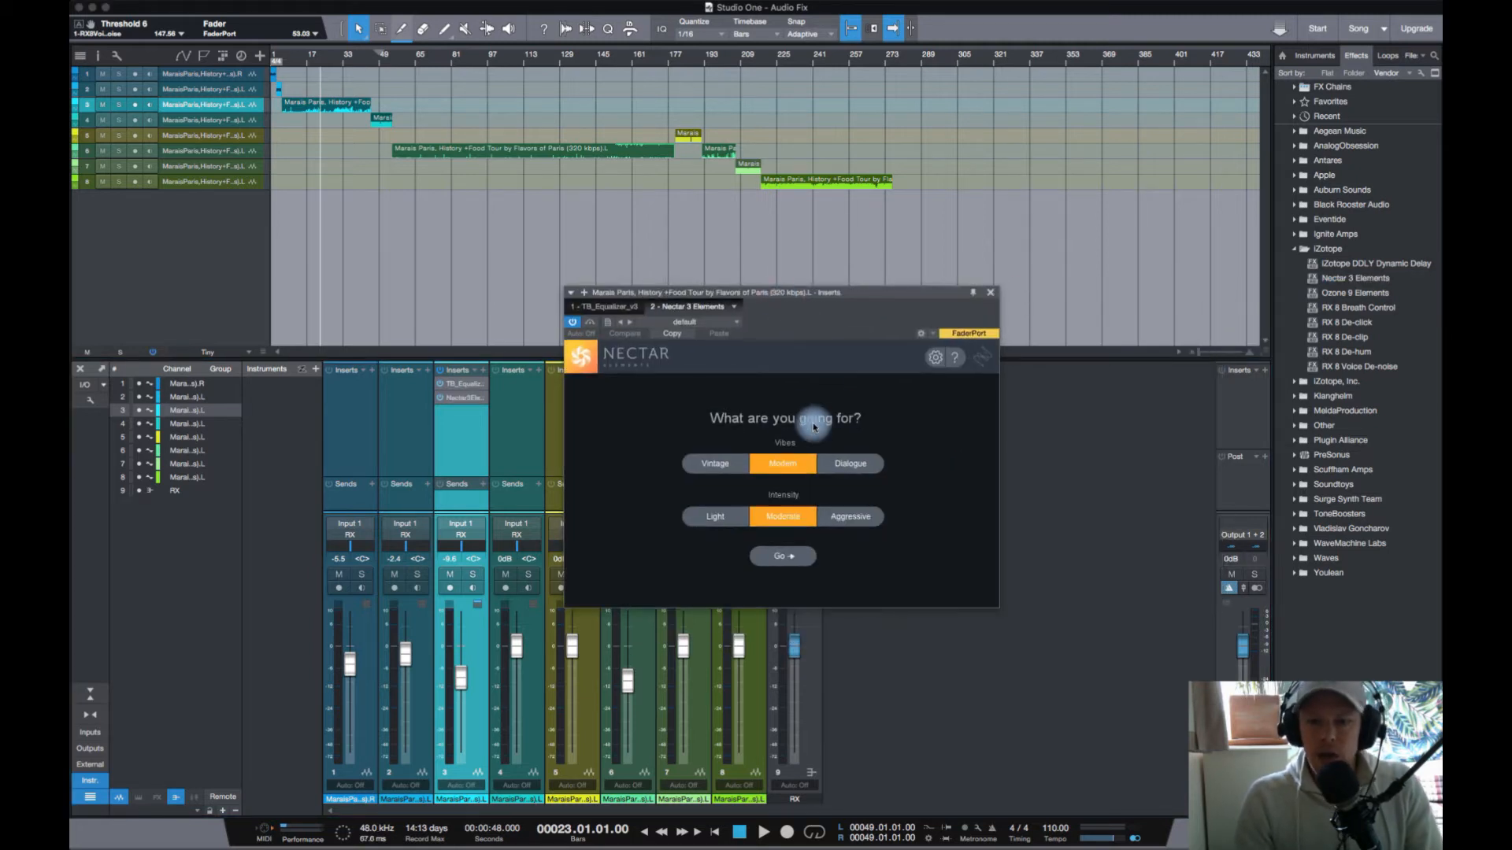
# Step: Run Nectar's assistant on channel 3 with Dialogue vibe and Moderate intensity, playing the segment from bar 14
pyautogui.click(854, 465)
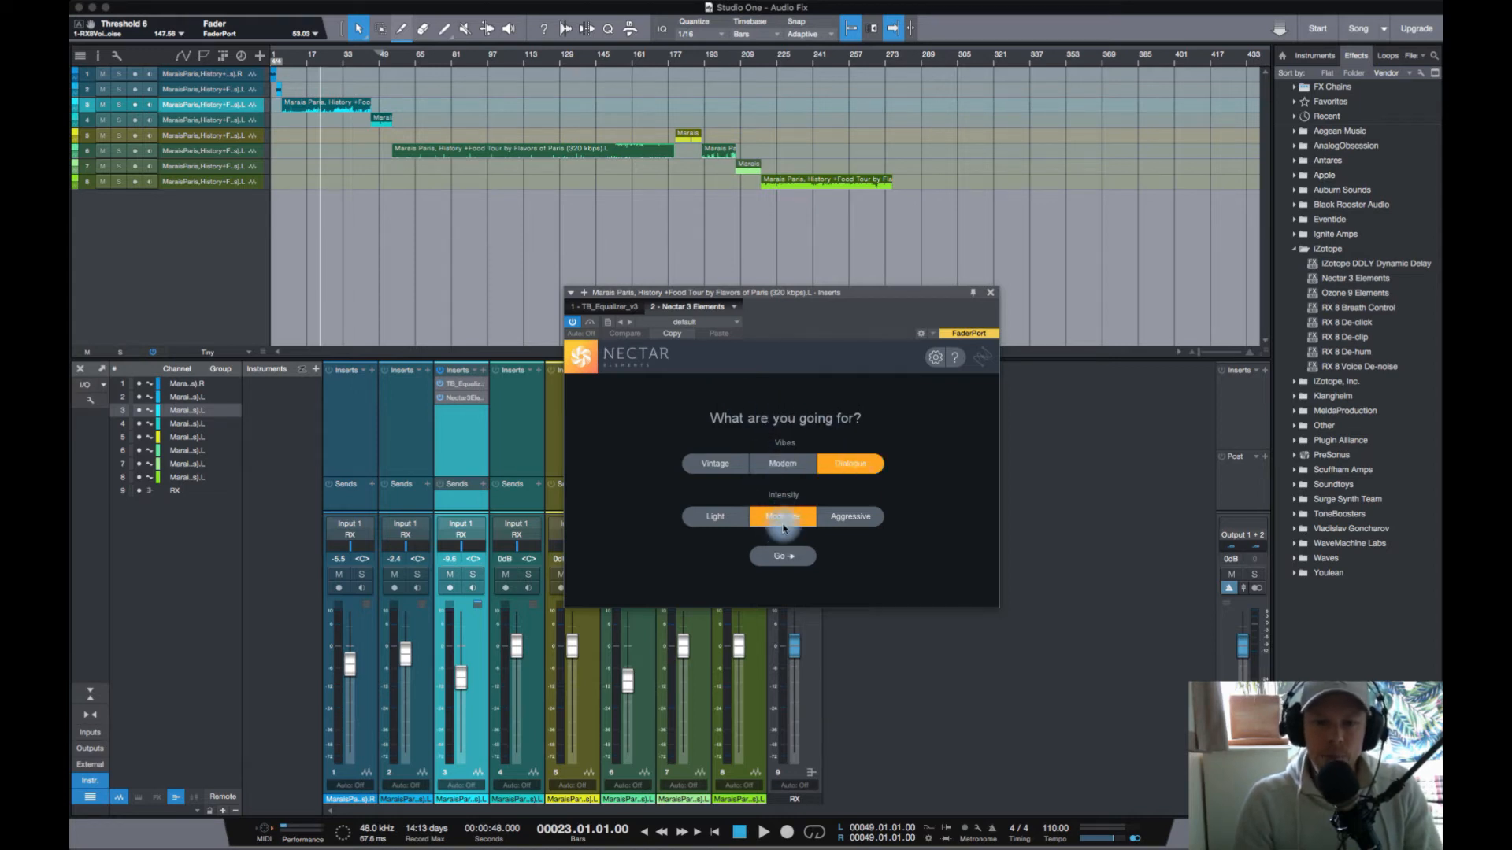
pyautogui.click(302, 64)
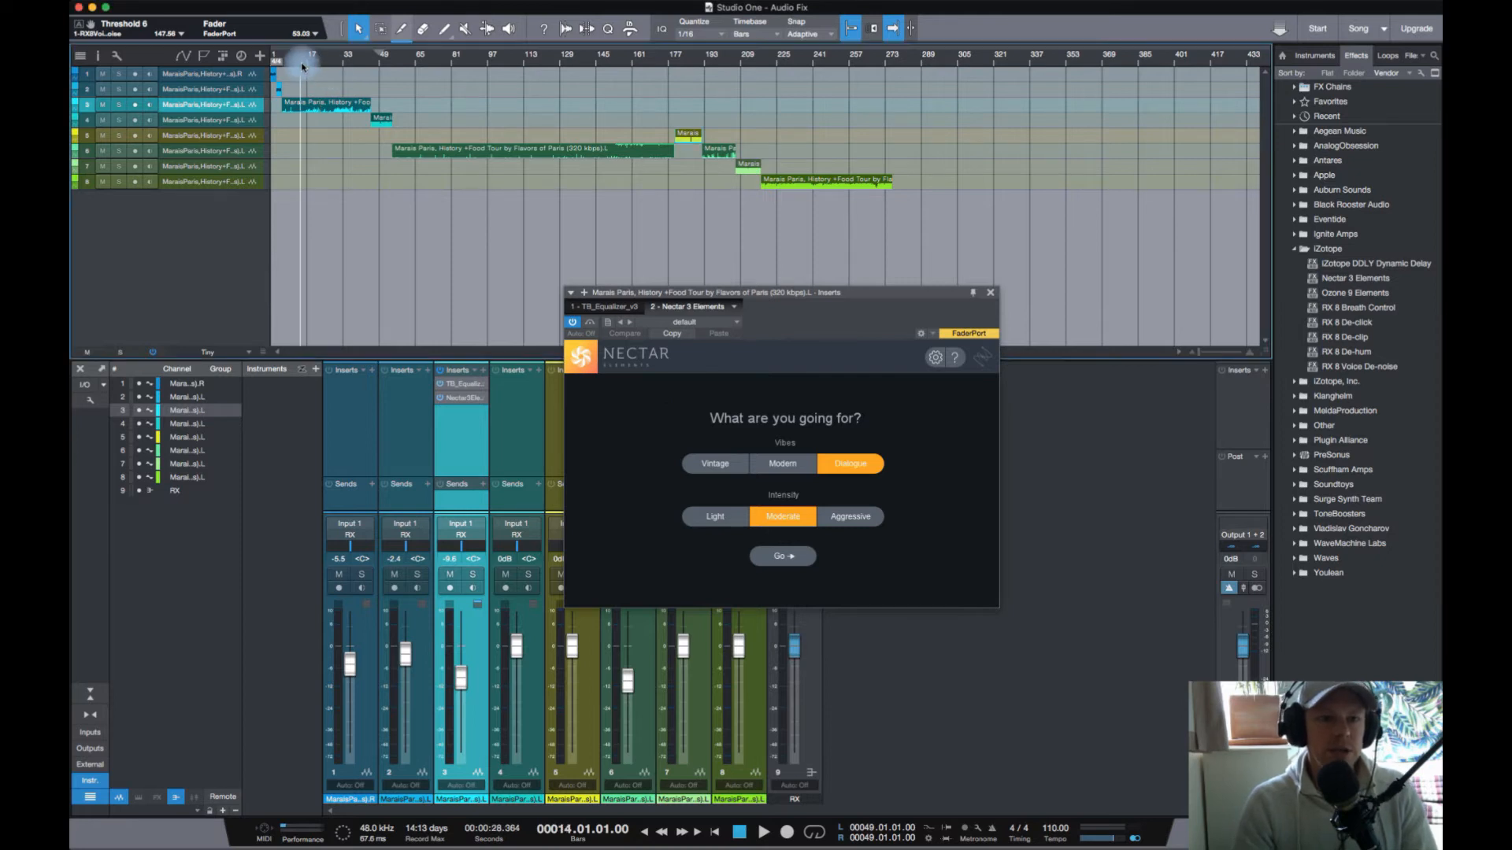
pyautogui.click(782, 559)
pyautogui.press('space')
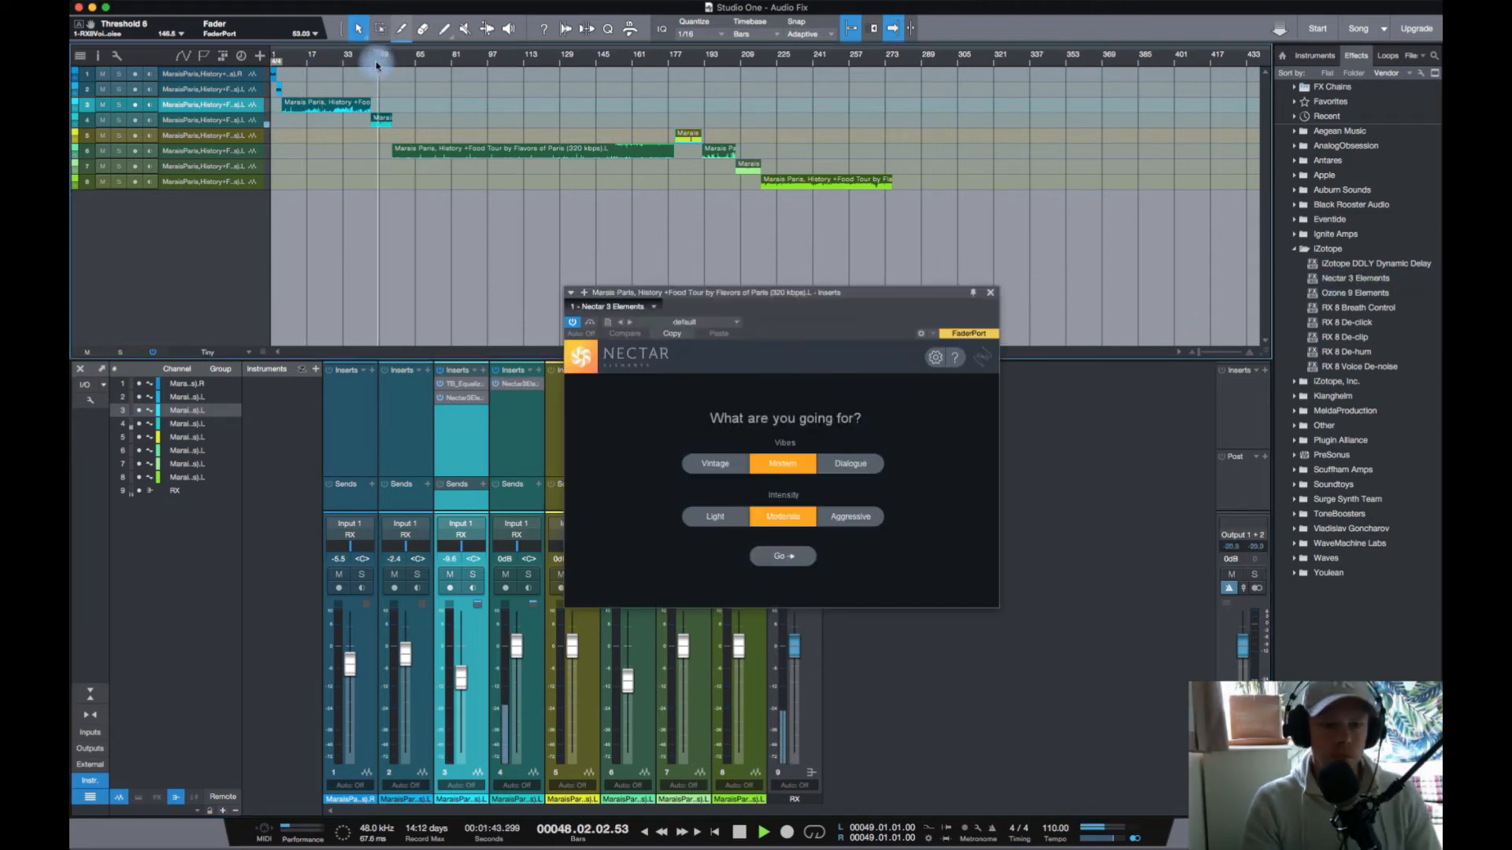
# Step: Run Nectar's assistant on channel 4 with Dialogue vibe and Moderate intensity, returning the playhead to the segment's beginning
pyautogui.click(861, 468)
pyautogui.click(775, 551)
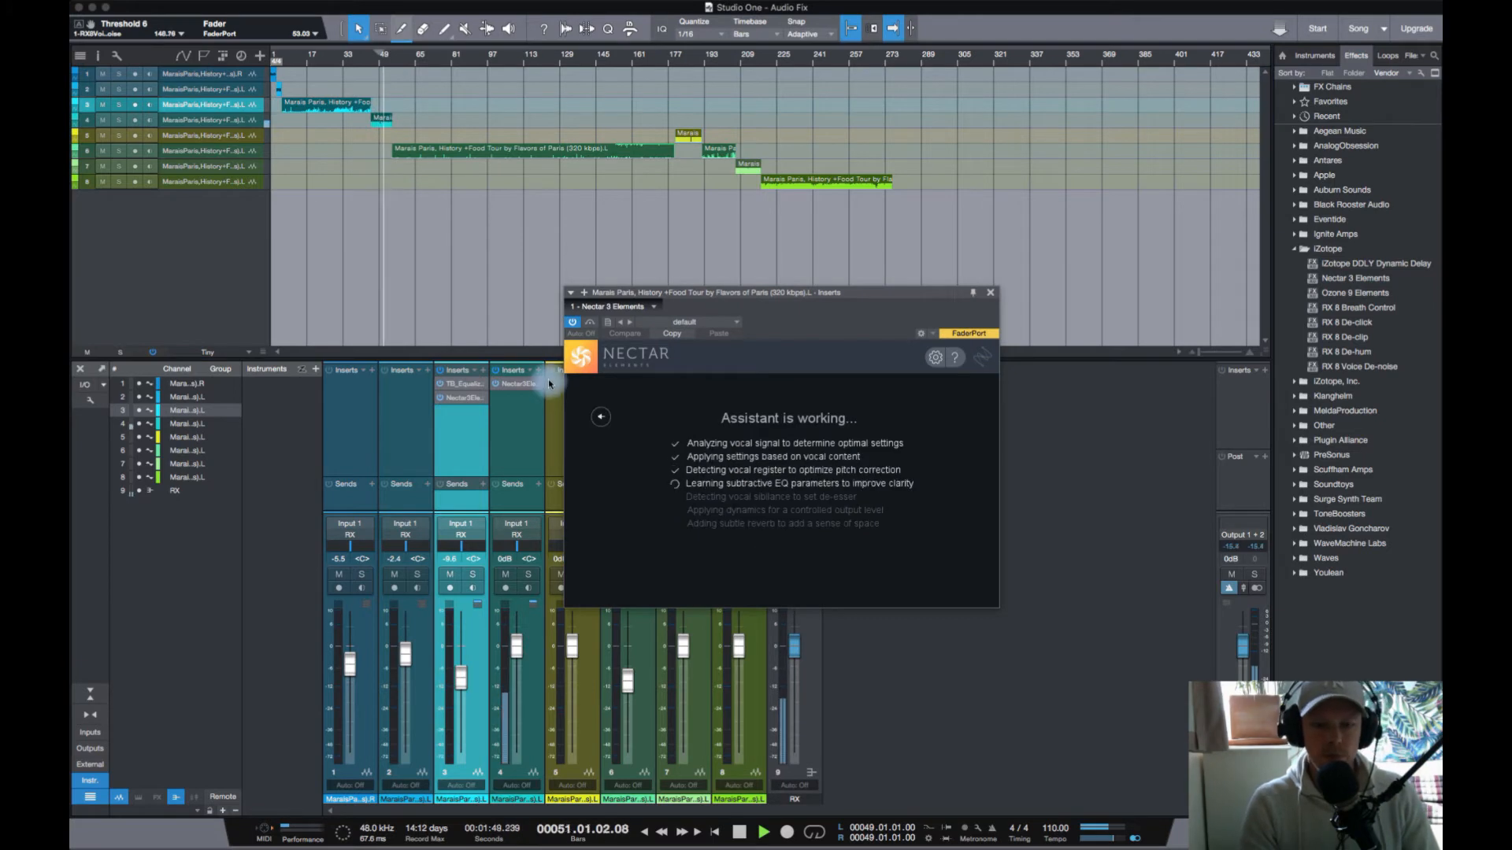
pyautogui.click(379, 59)
pyautogui.click(352, 60)
pyautogui.click(367, 62)
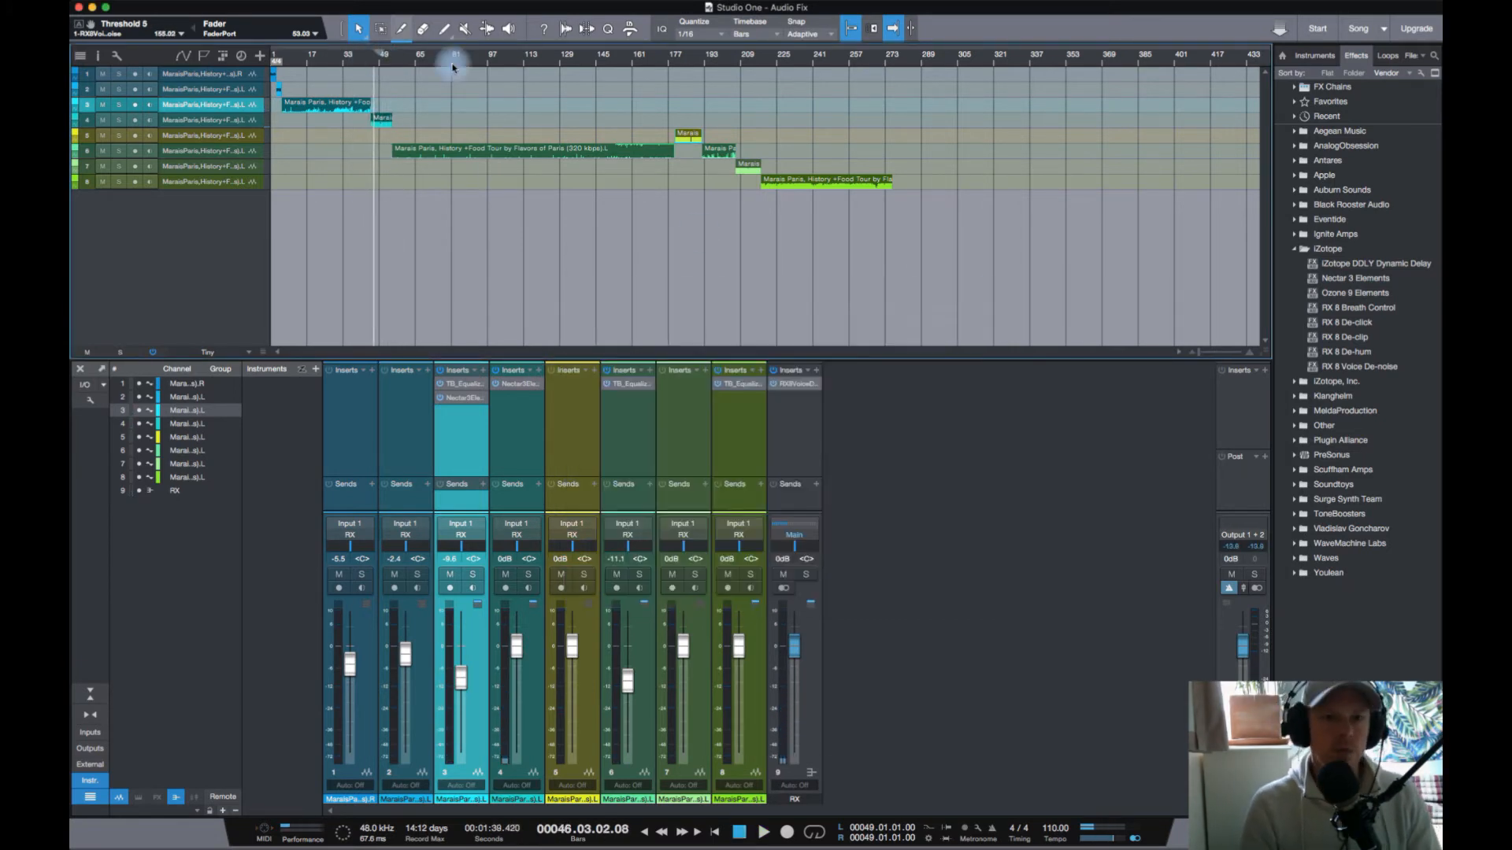
pyautogui.click(557, 506)
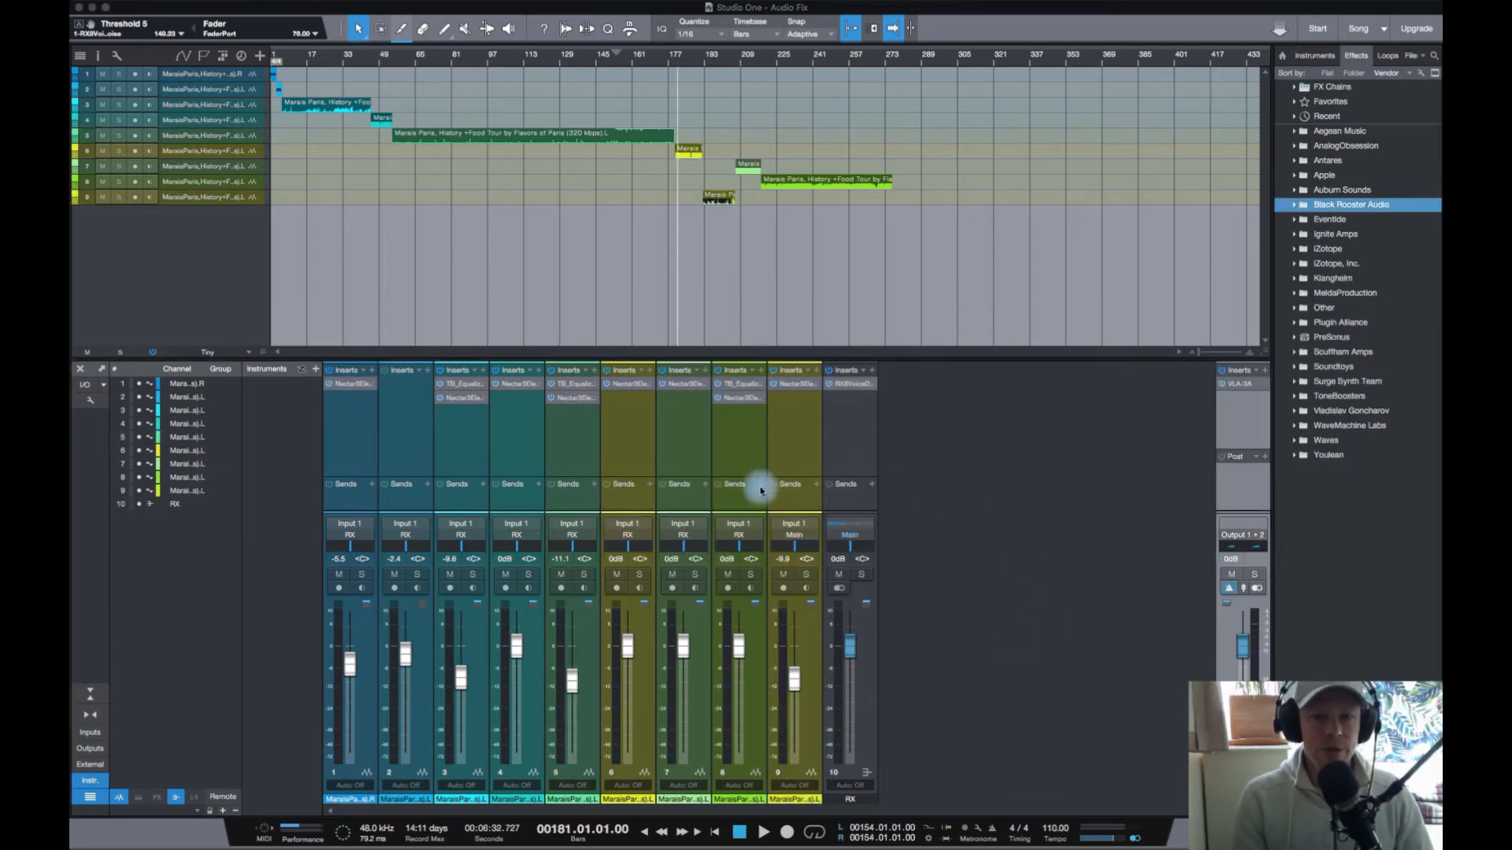
# Step: Briefly play channel 6's segment from its beginning, open that channel's Nectar 3 Elements and reposition its window
pyautogui.click(674, 56)
pyautogui.press('space')
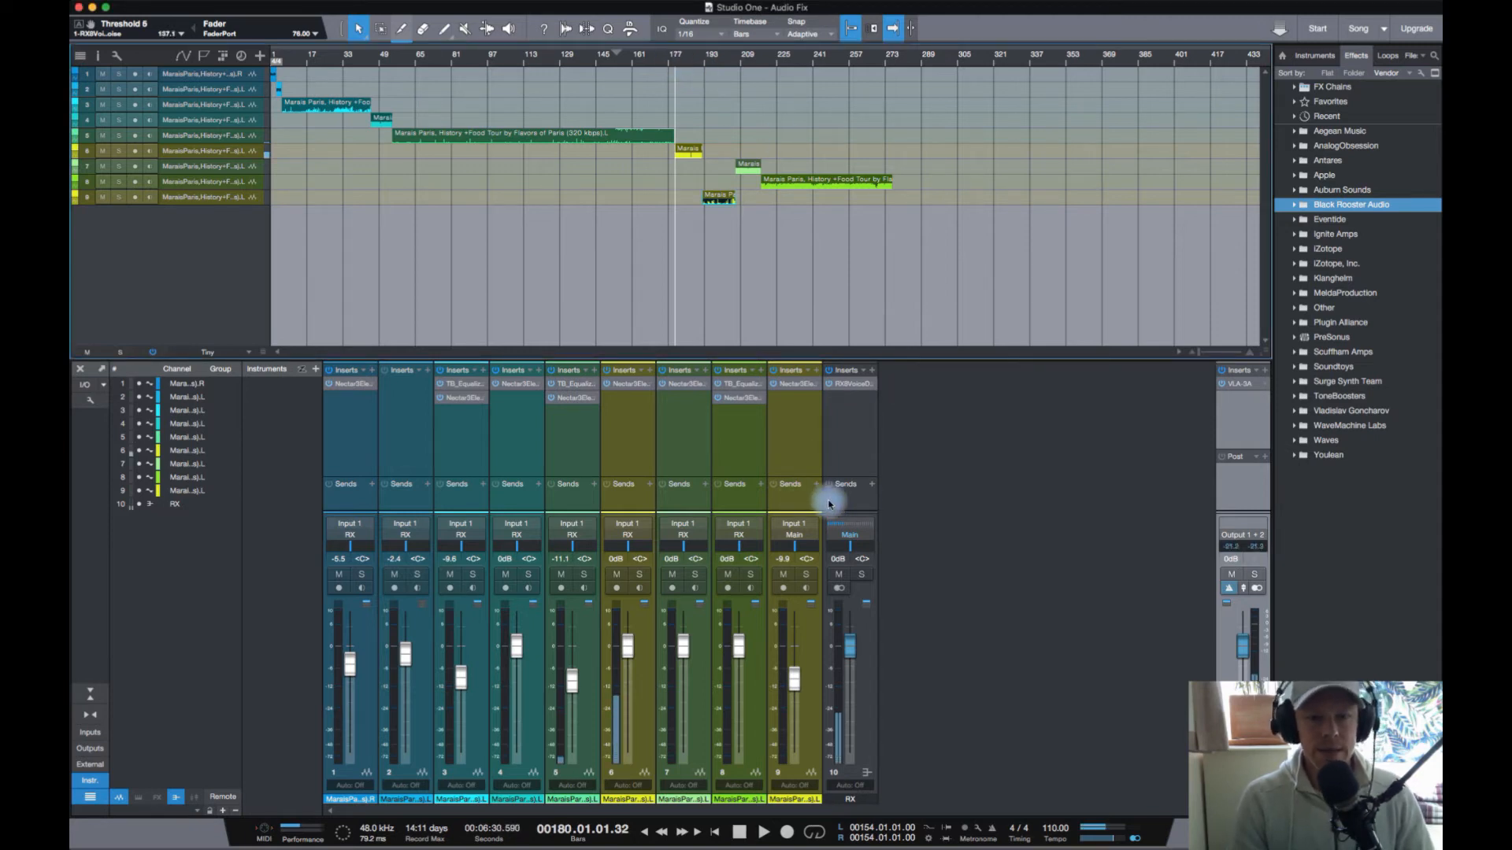
pyautogui.press('space')
pyautogui.doubleClick(624, 384)
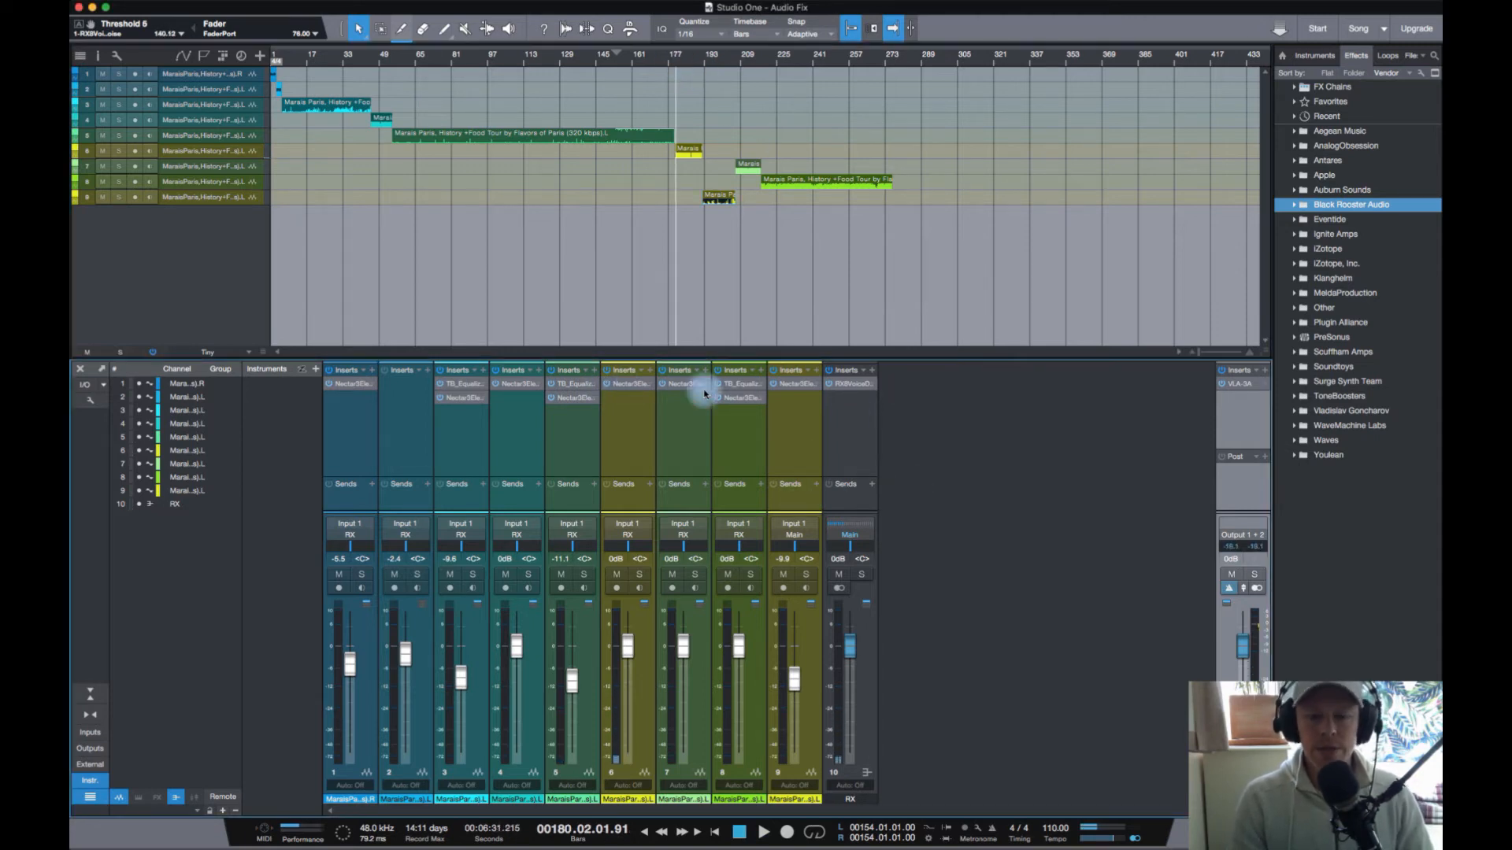
pyautogui.moveTo(903, 330); pyautogui.dragTo(926, 333)
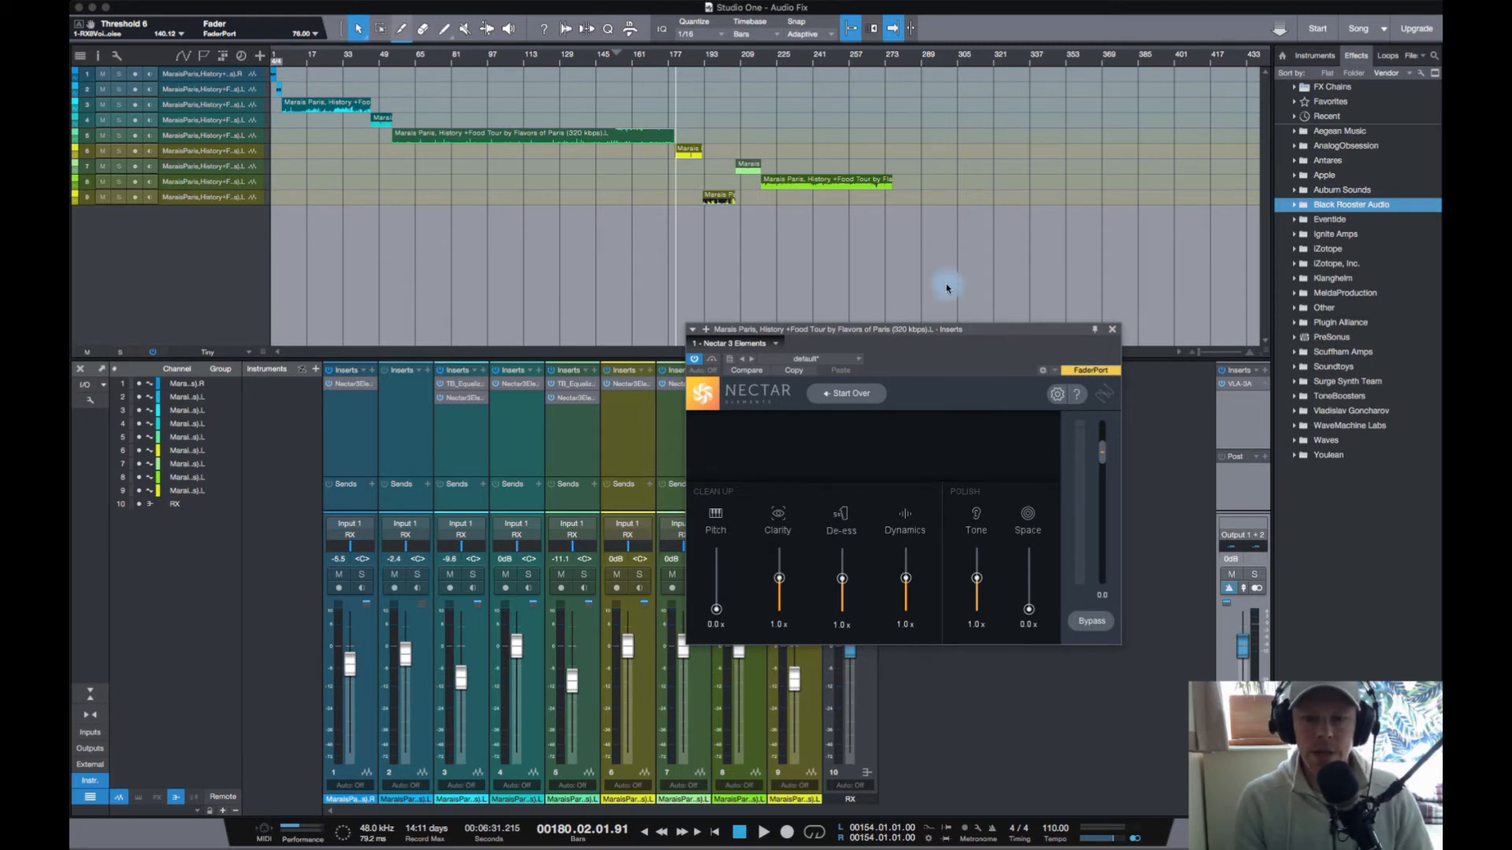
# Step: Compare channel 6's segment with Nectar bypassed and active during playback, leaving it active, and close its window
pyautogui.click(1092, 624)
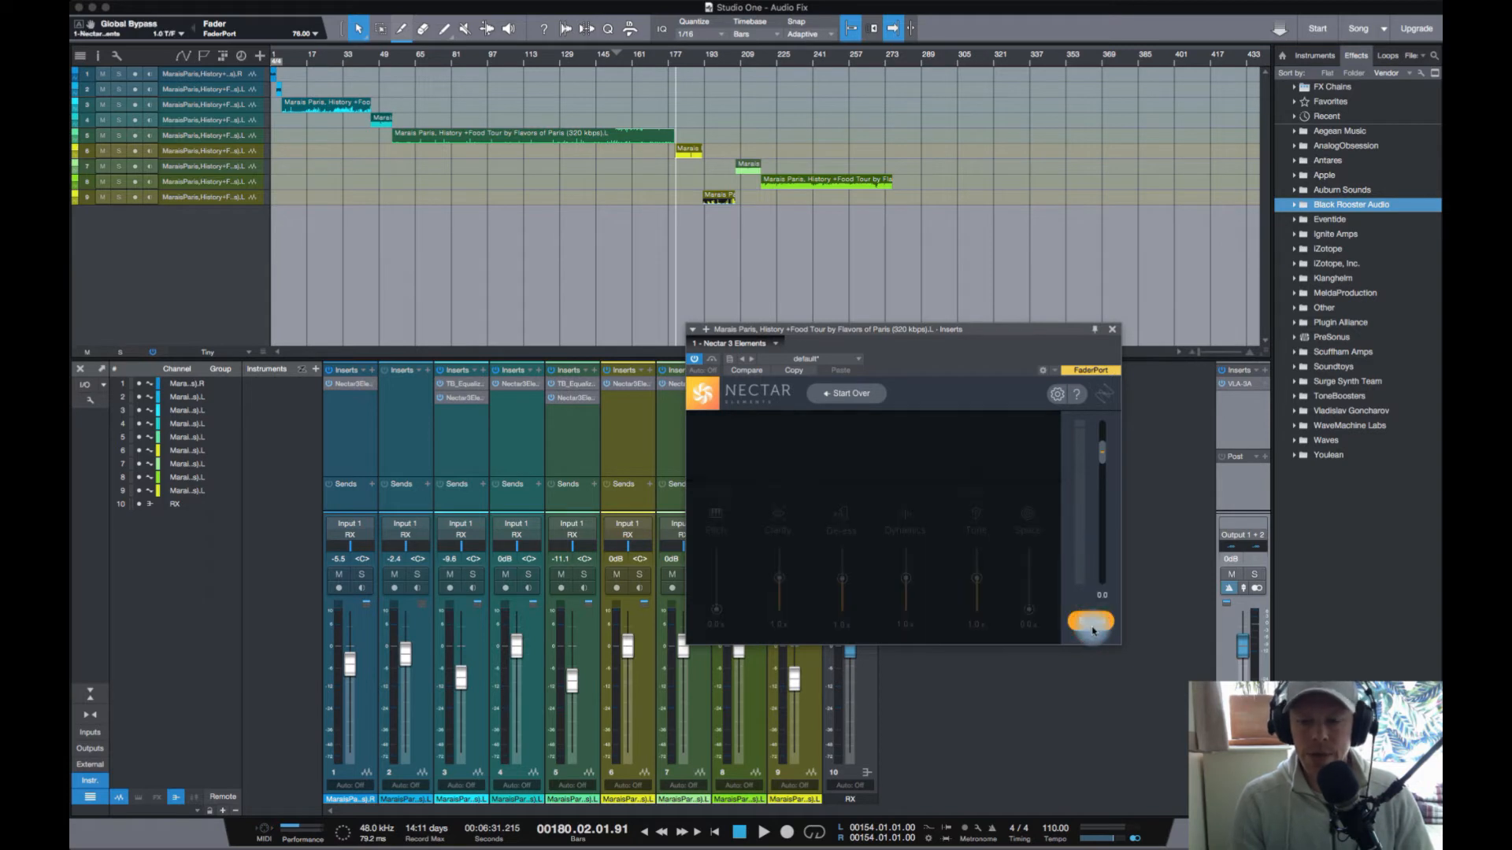
pyautogui.press('space')
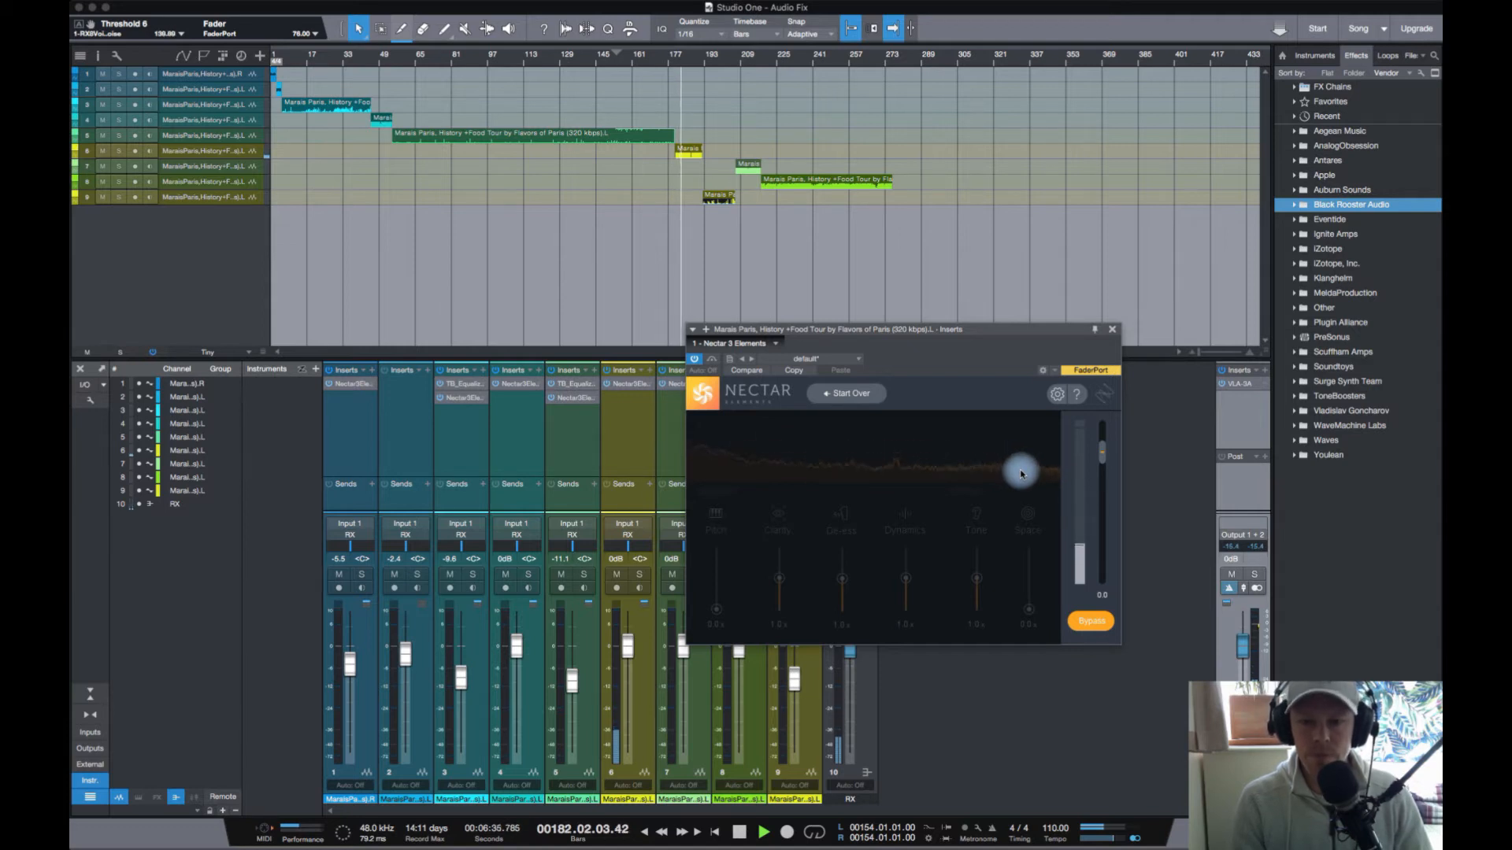
pyautogui.click(1090, 622)
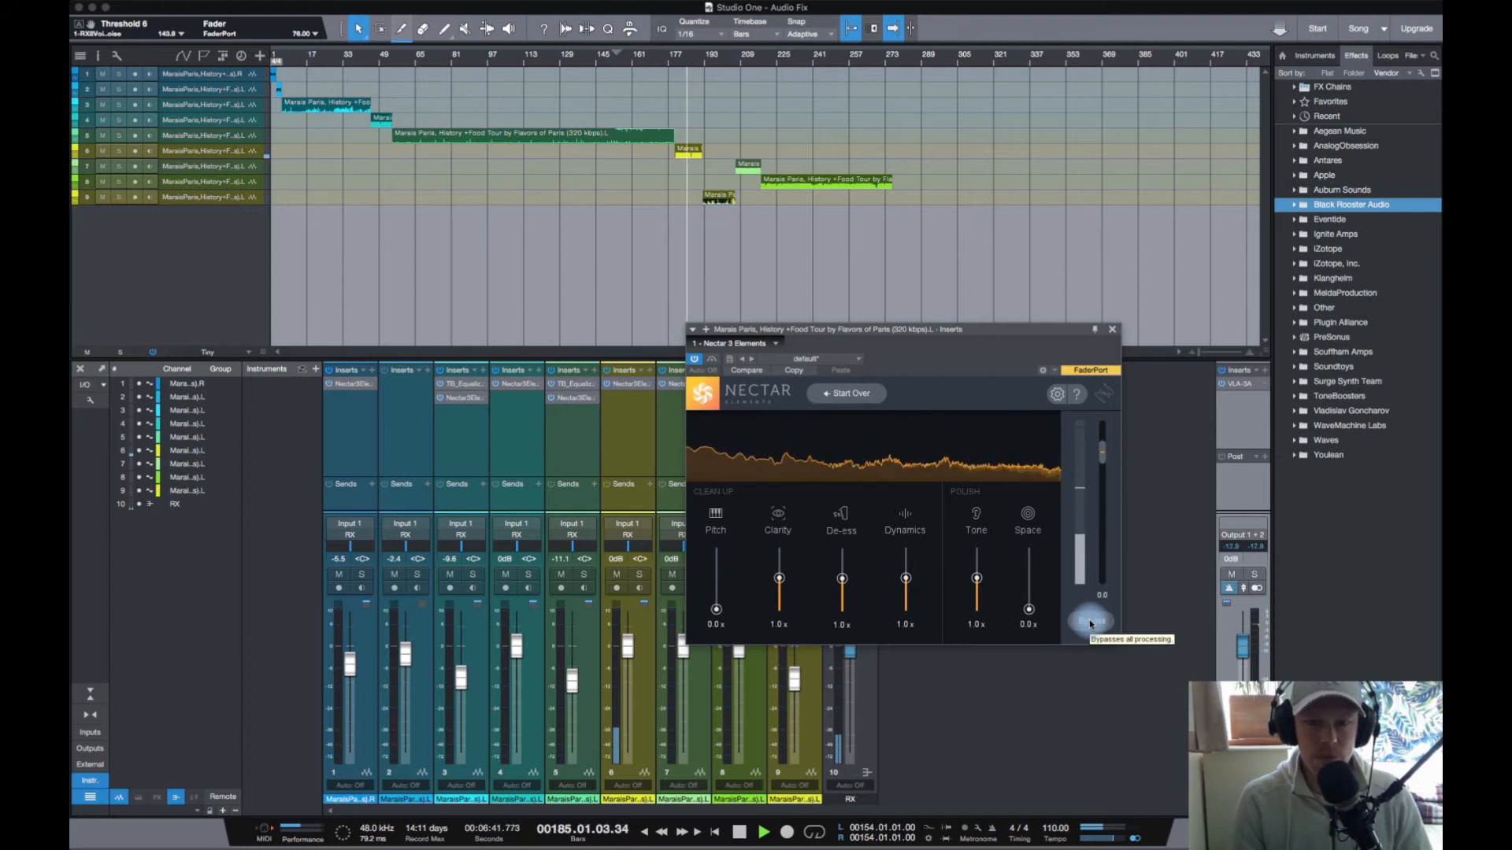
pyautogui.click(1091, 622)
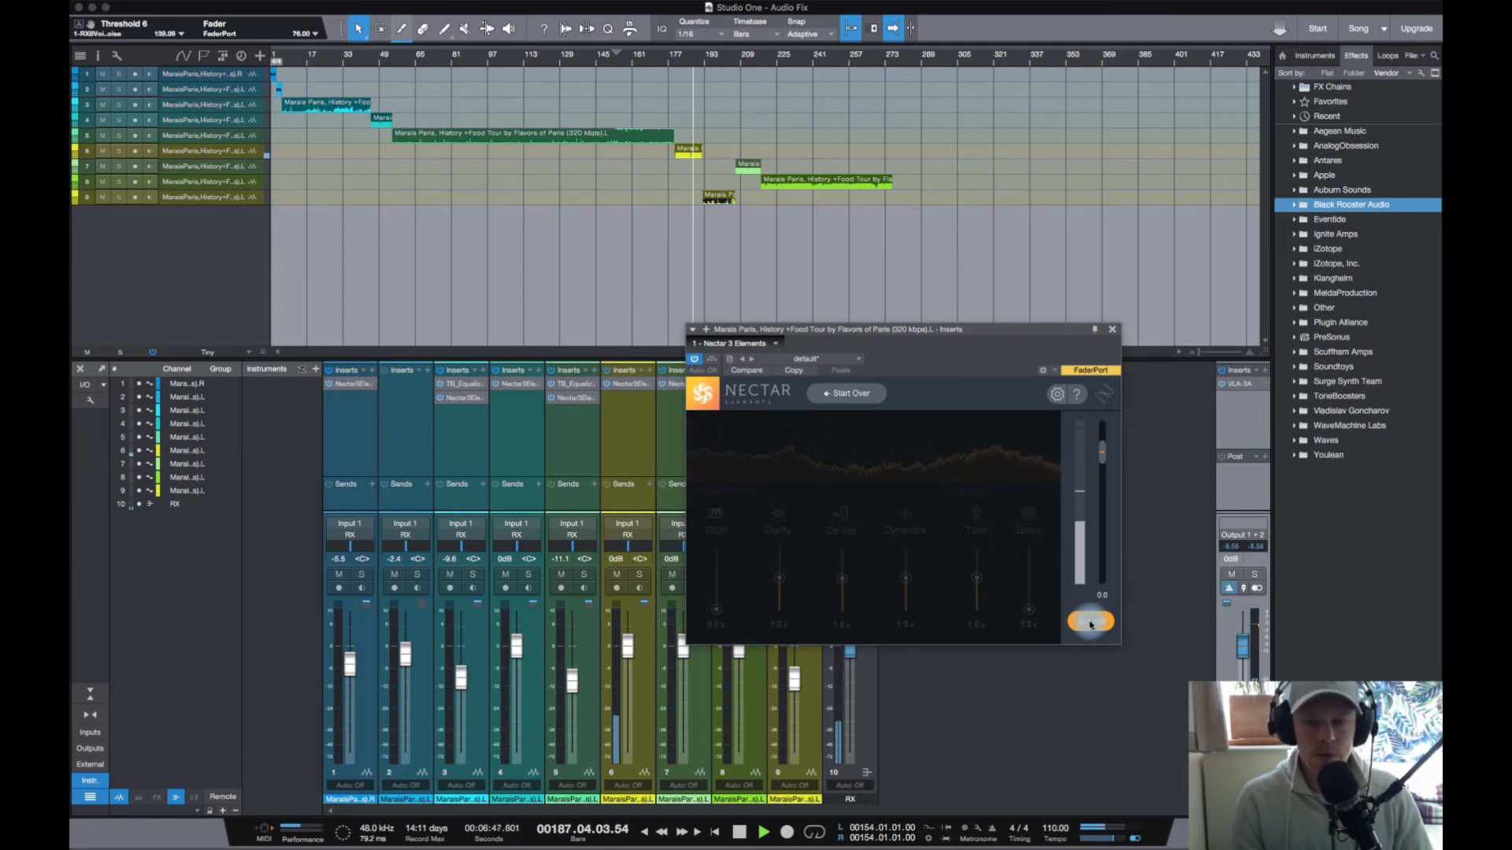
pyautogui.click(1091, 623)
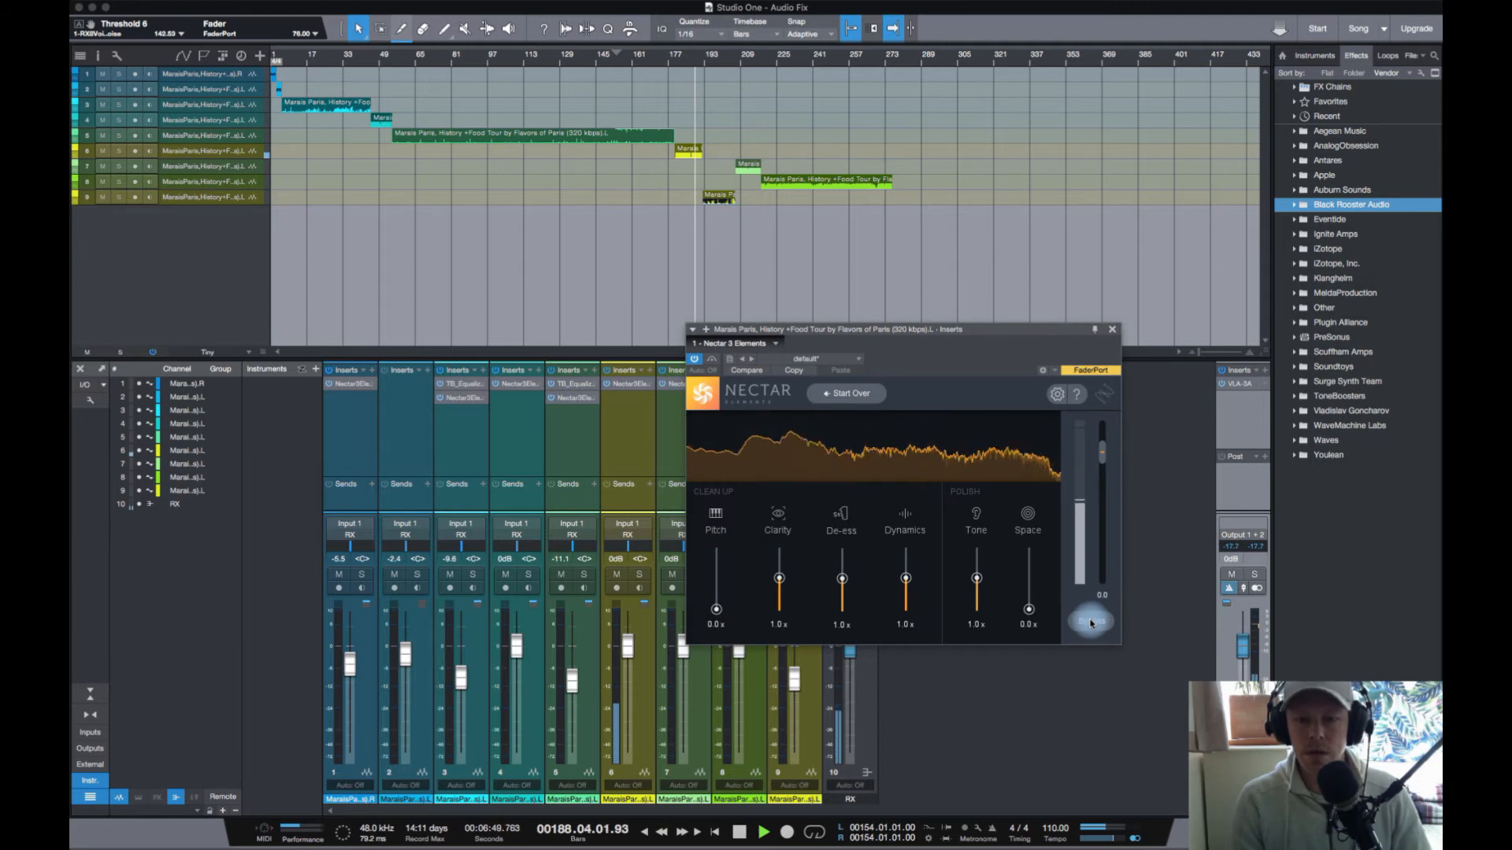
pyautogui.press('space')
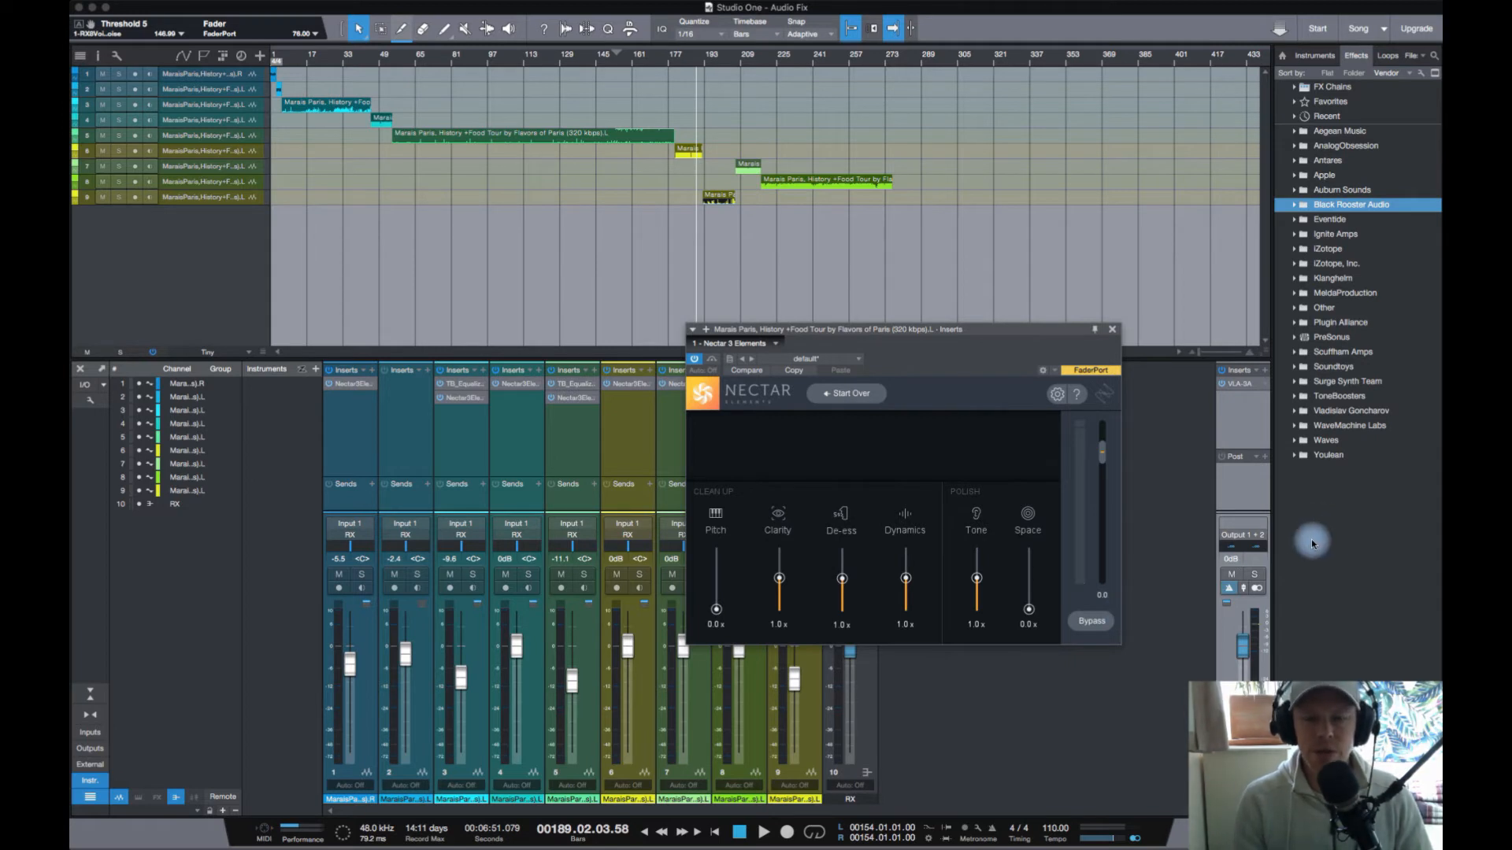
pyautogui.click(680, 53)
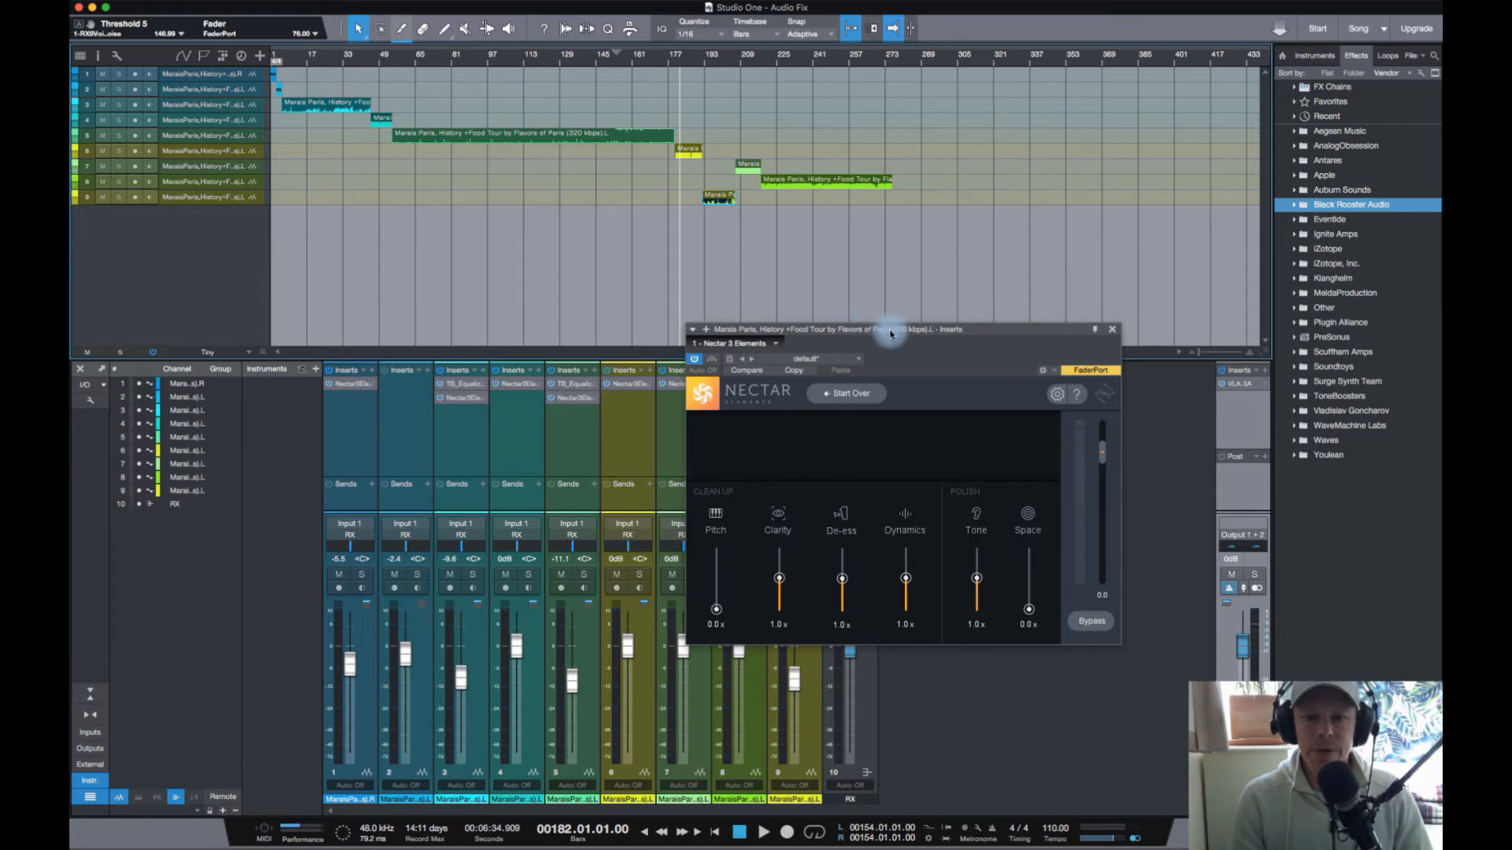
pyautogui.moveTo(977, 343); pyautogui.dragTo(988, 349)
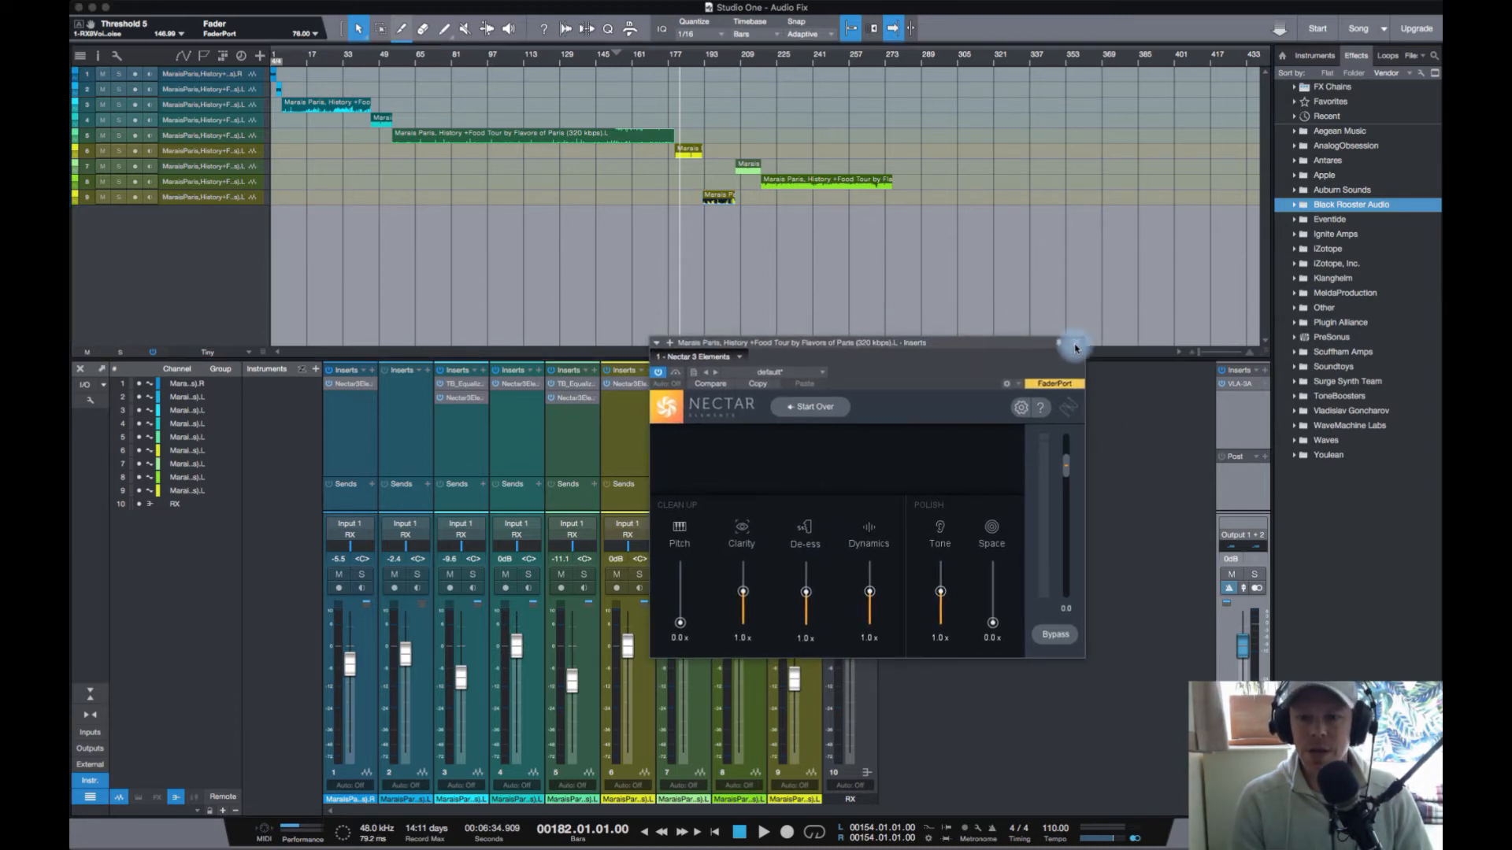
pyautogui.click(1070, 344)
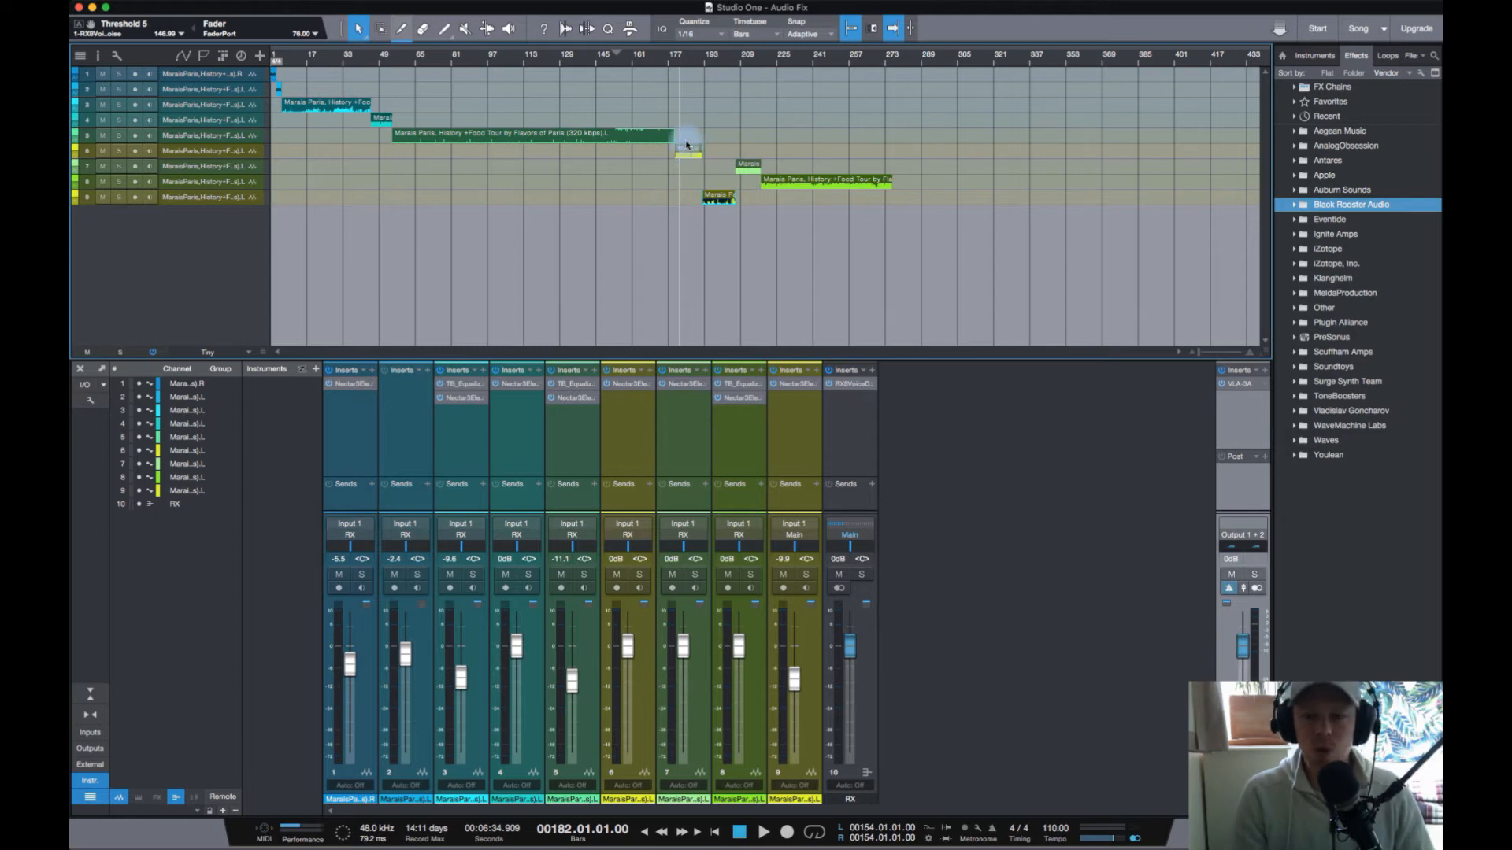
# Step: Review the VLA-3A compressor's settings on the Main bus and close its window
pyautogui.click(1241, 386)
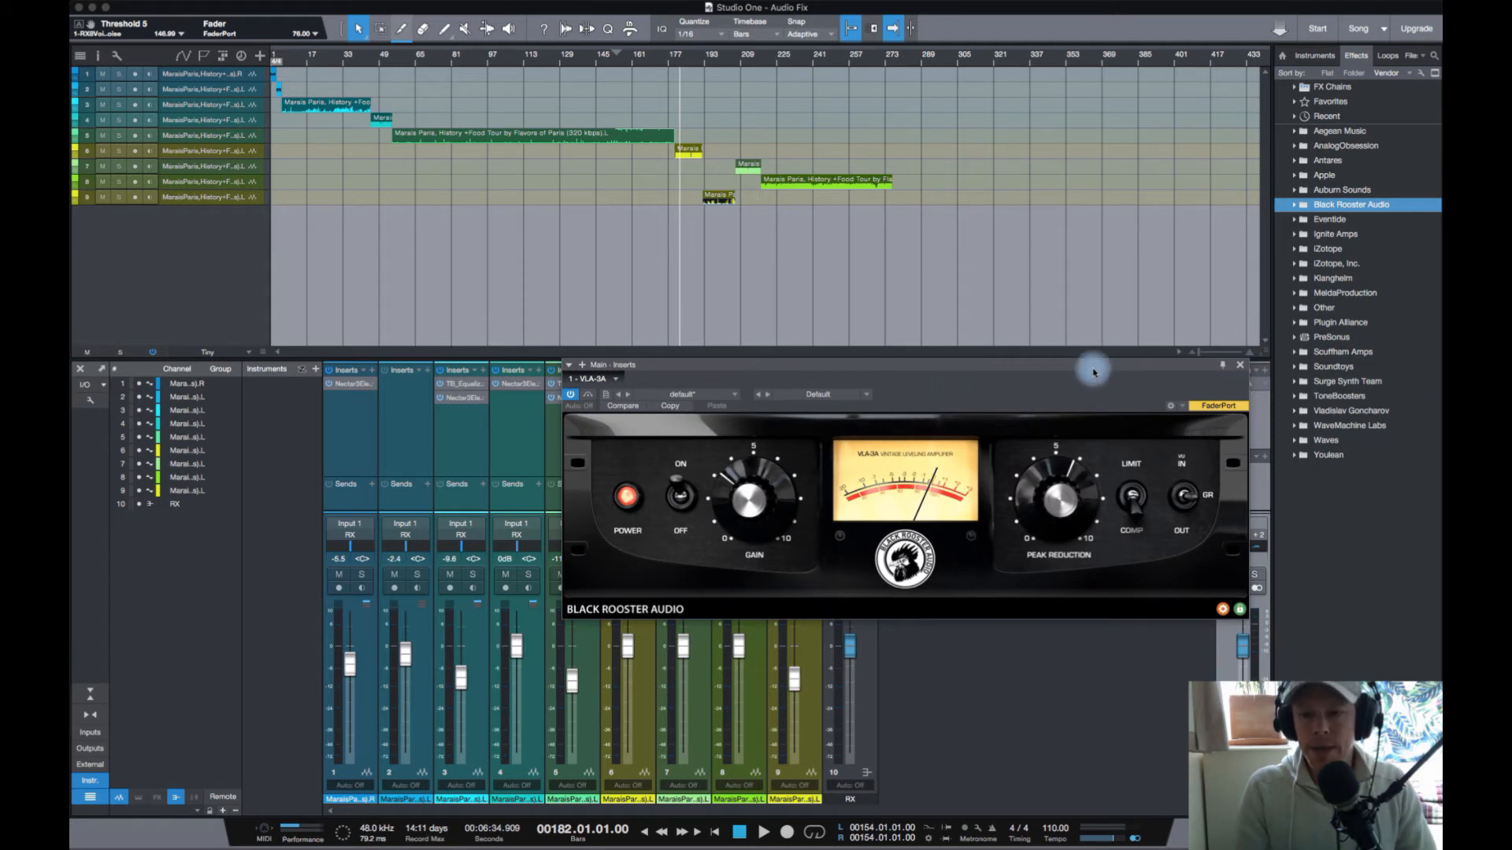
pyautogui.moveTo(1090, 365); pyautogui.dragTo(1035, 381)
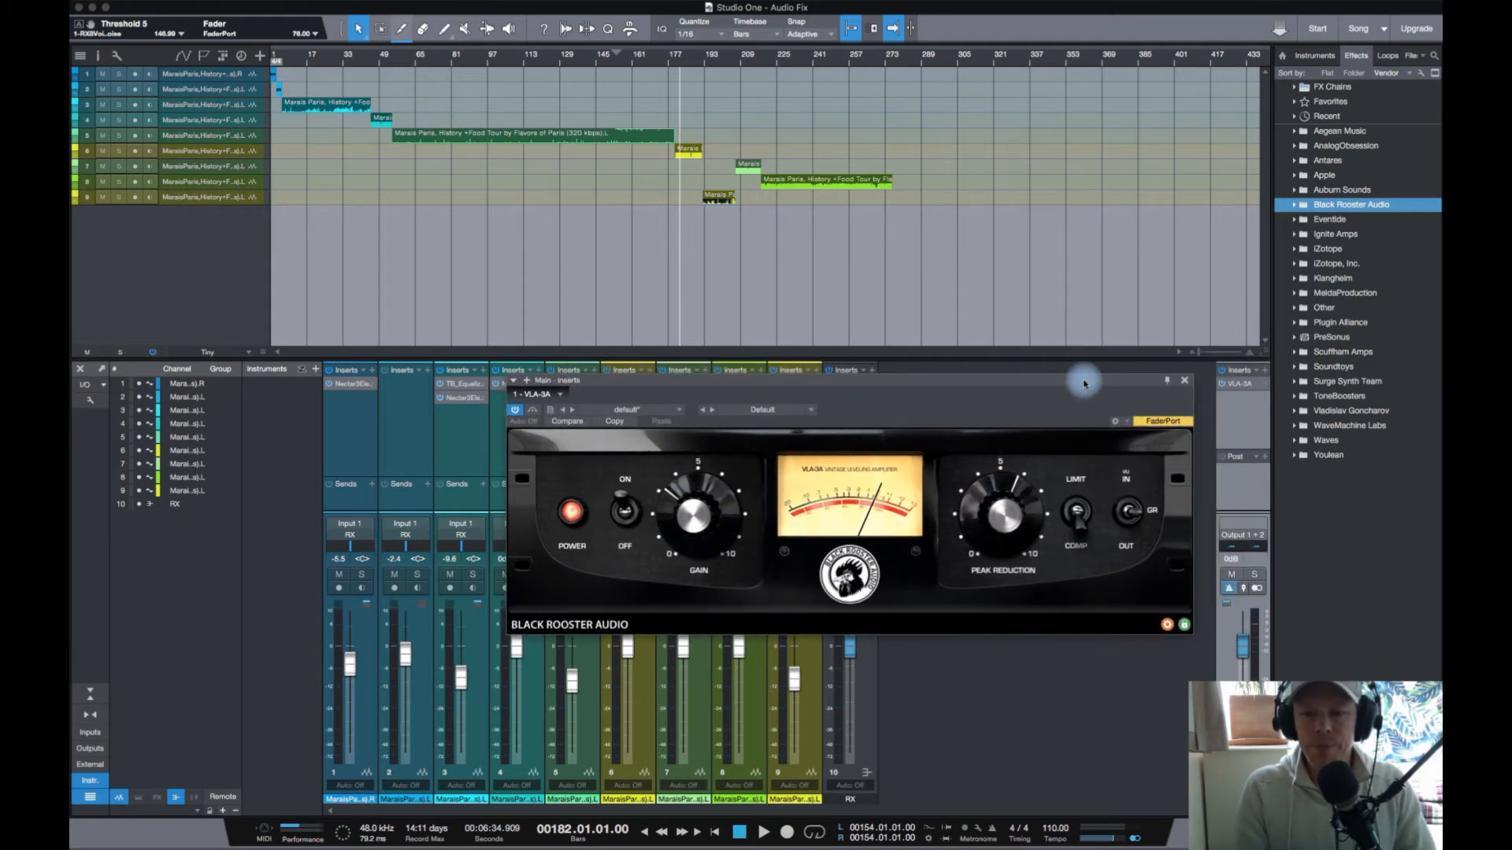
pyautogui.click(1187, 383)
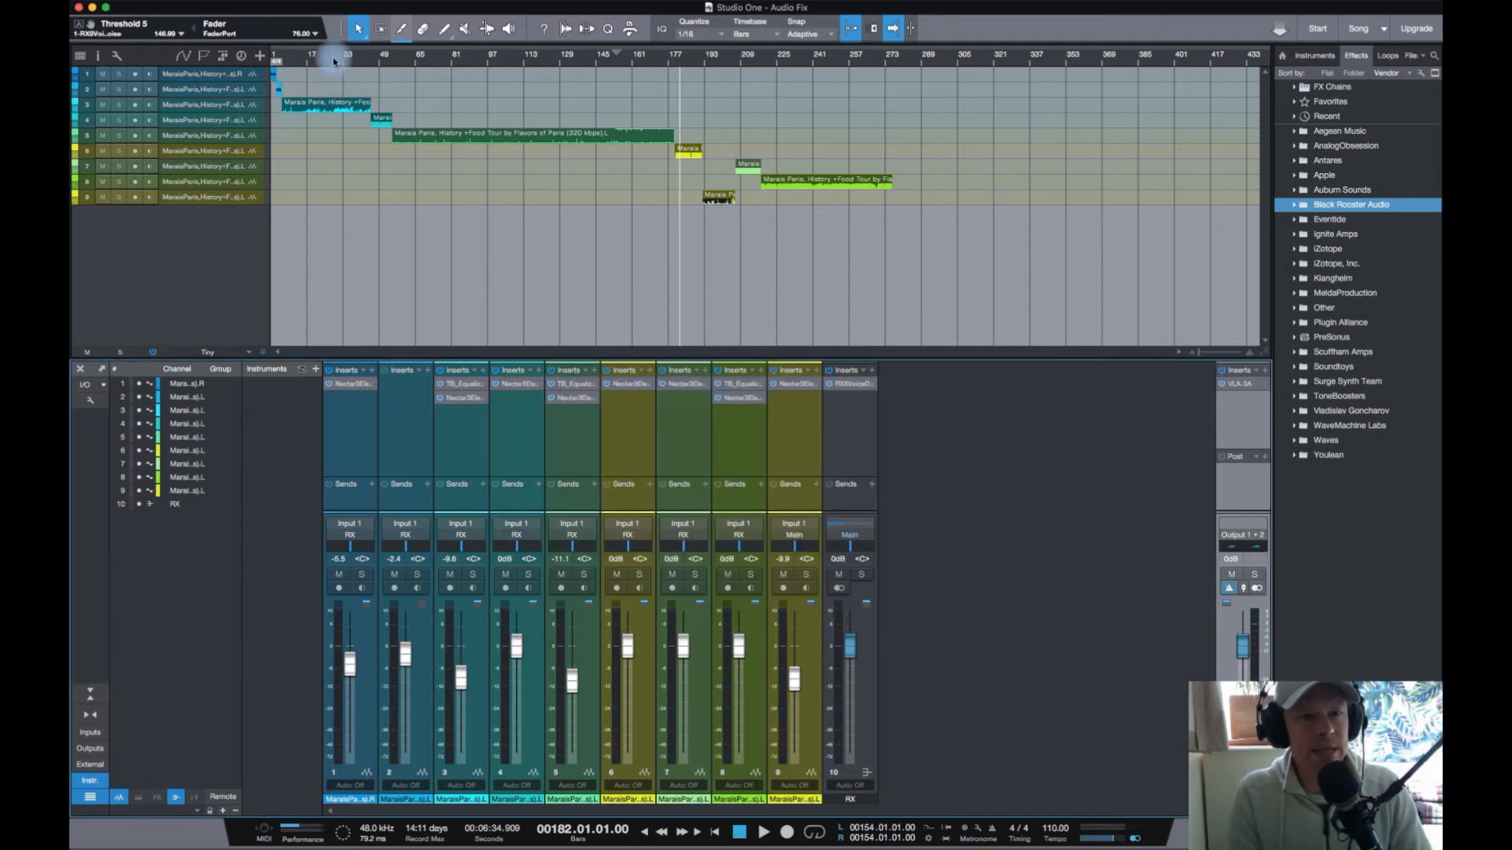
# Step: Place the playhead in channel 6's segment and play a short stretch of it
pyautogui.click(305, 55)
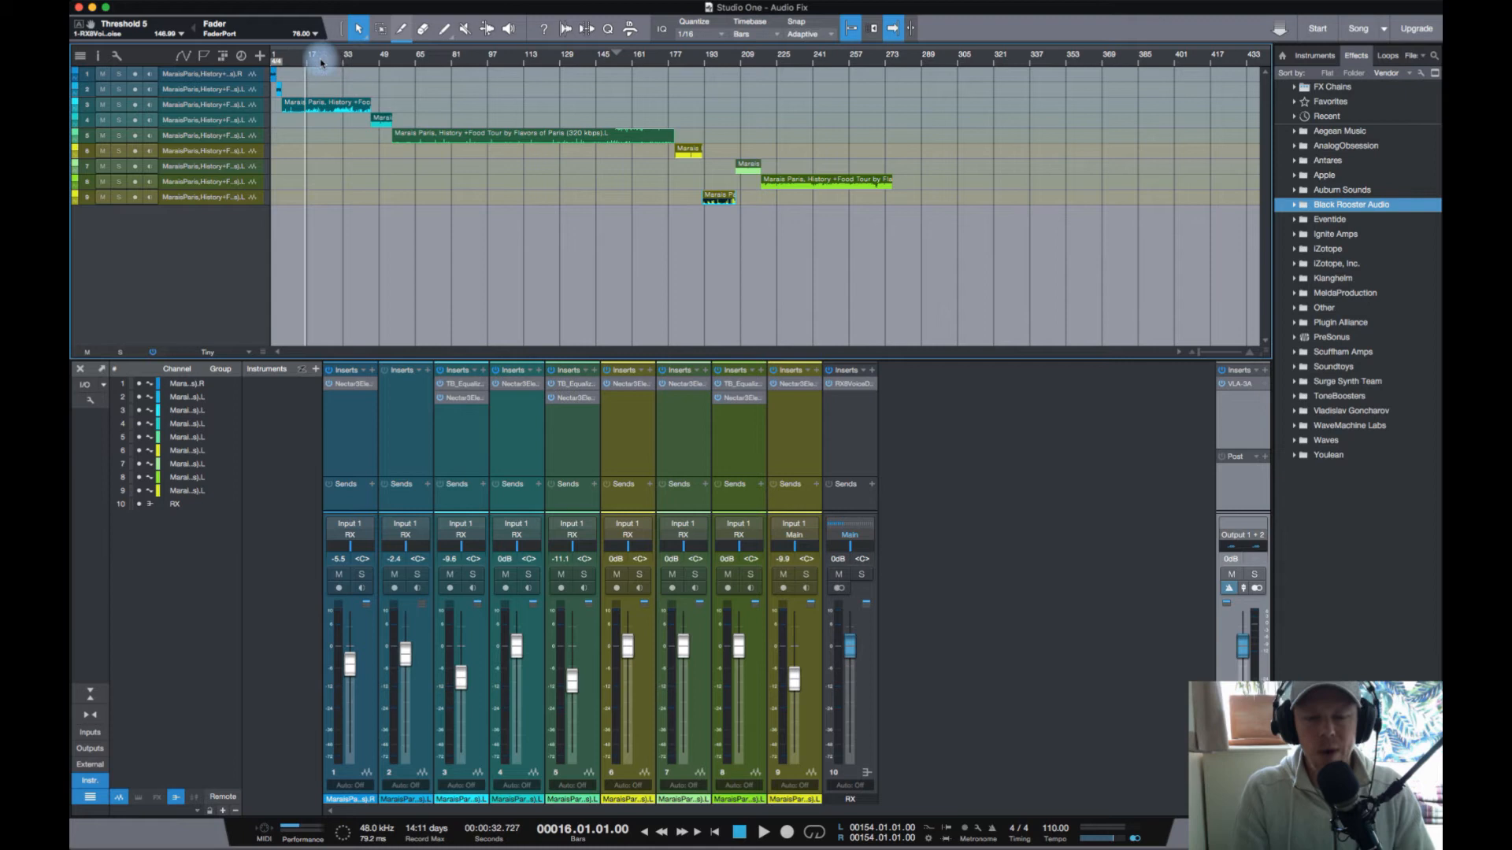
pyautogui.click(681, 57)
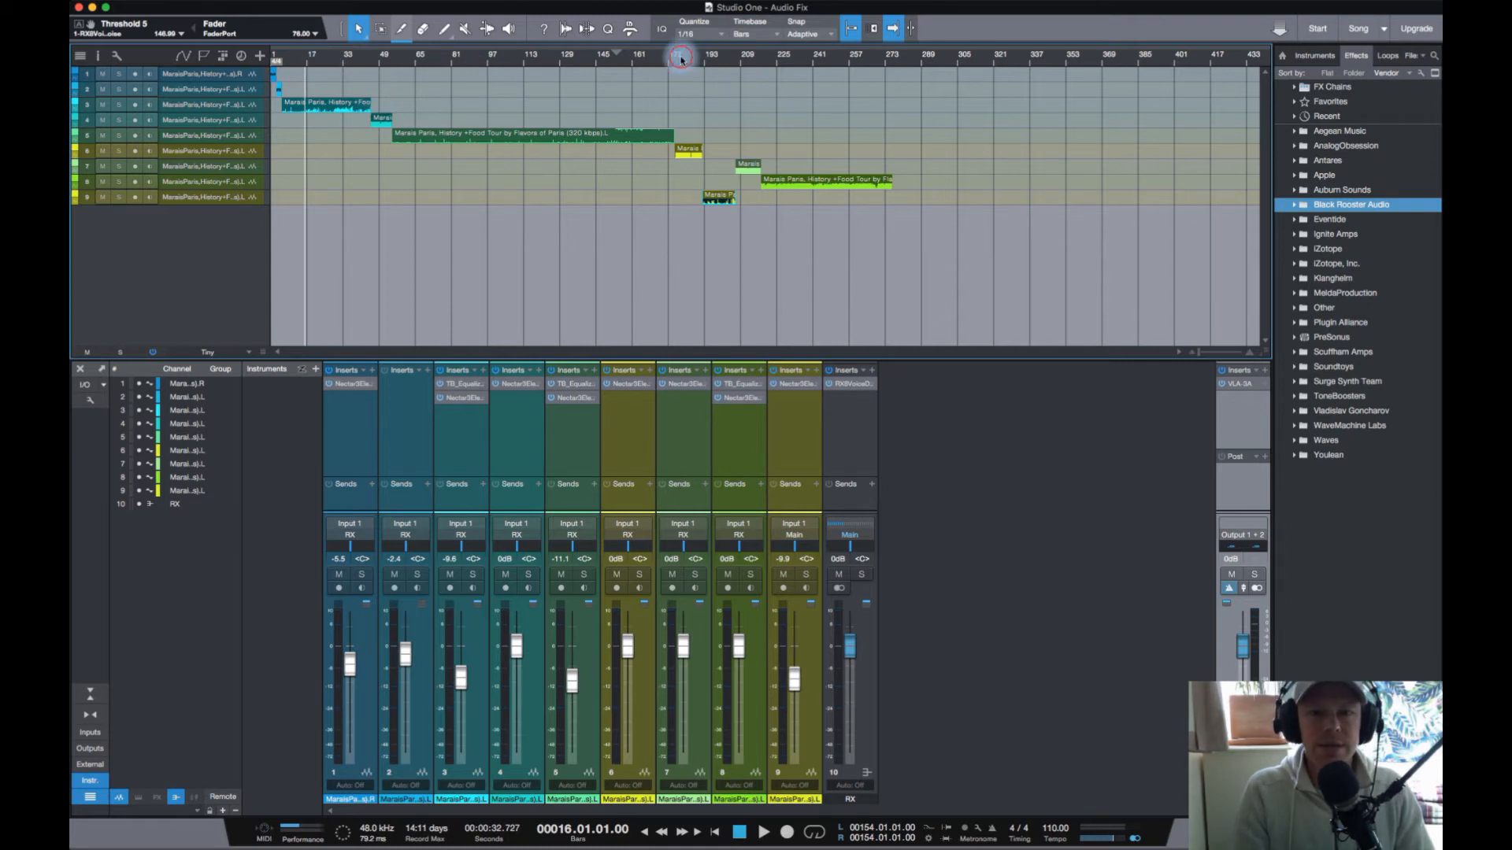
pyautogui.press('space')
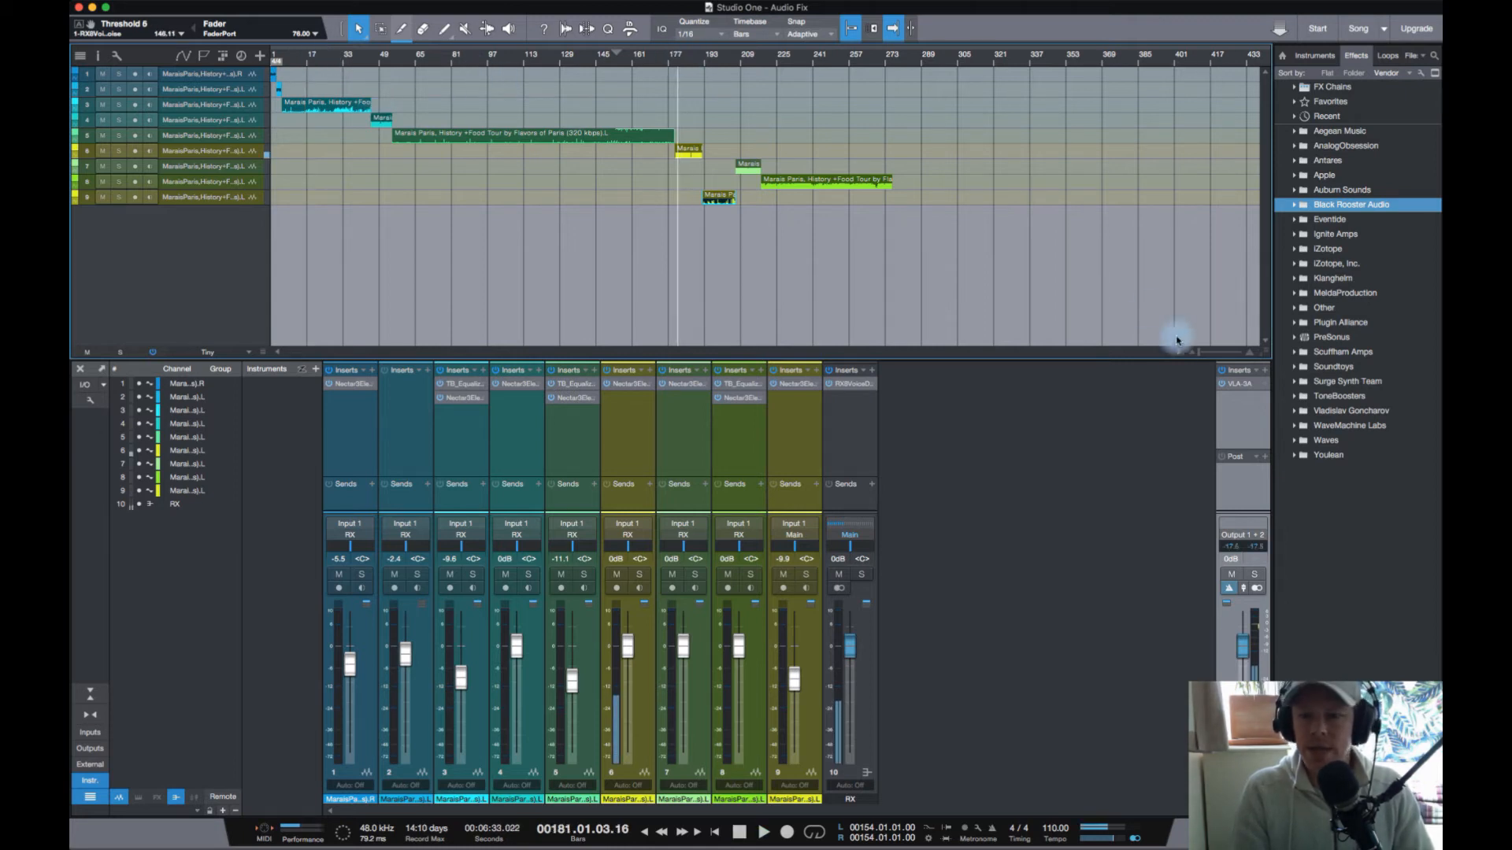
pyautogui.press('space')
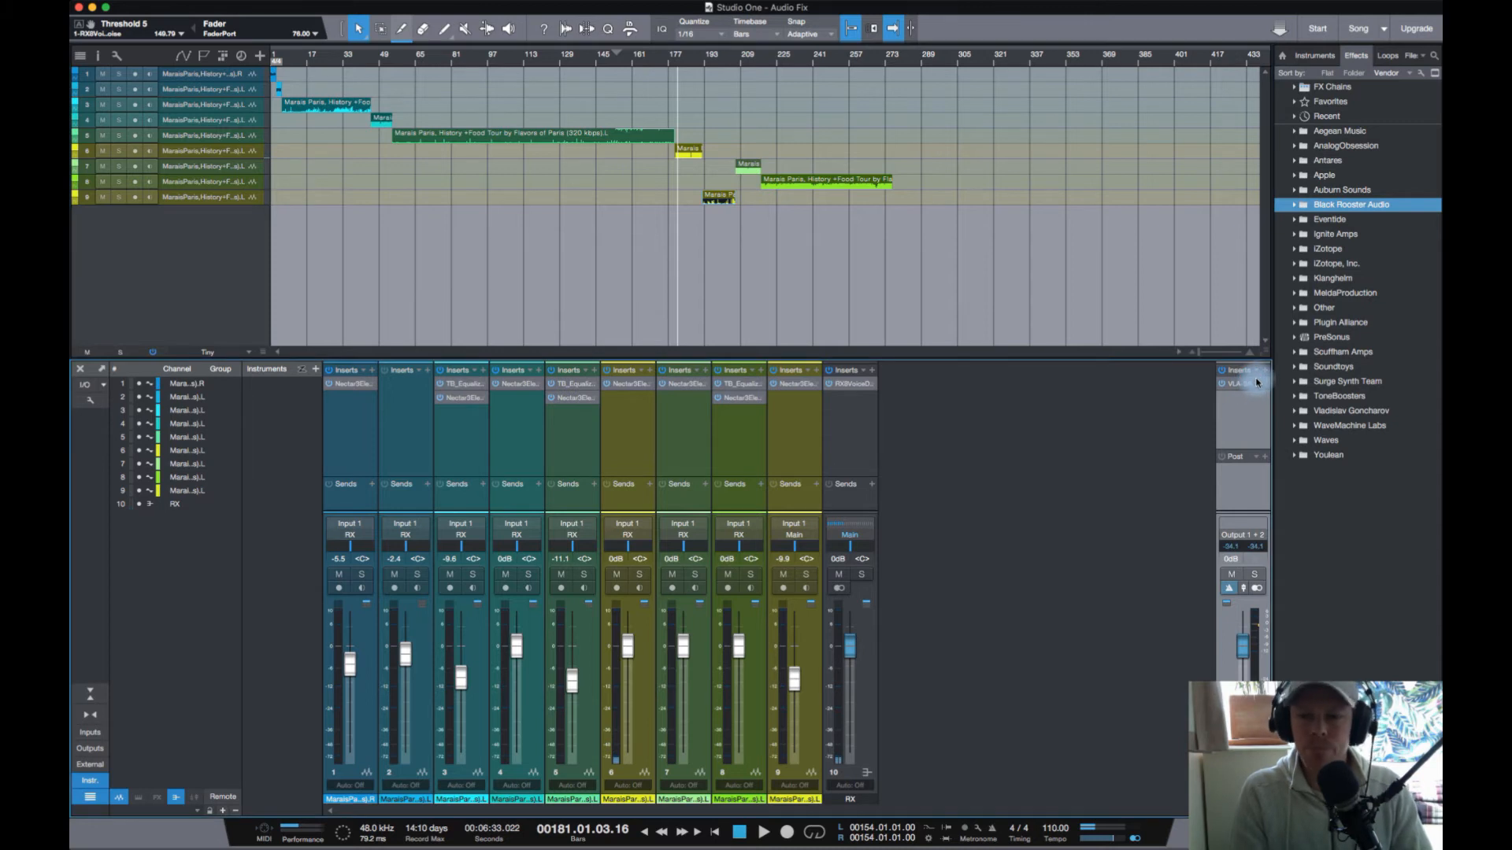
# Step: Compare the Main bus with the VLA-3A switched off and on during playback, leave it on and close its window
pyautogui.click(1257, 382)
pyautogui.press('space')
pyautogui.click(629, 562)
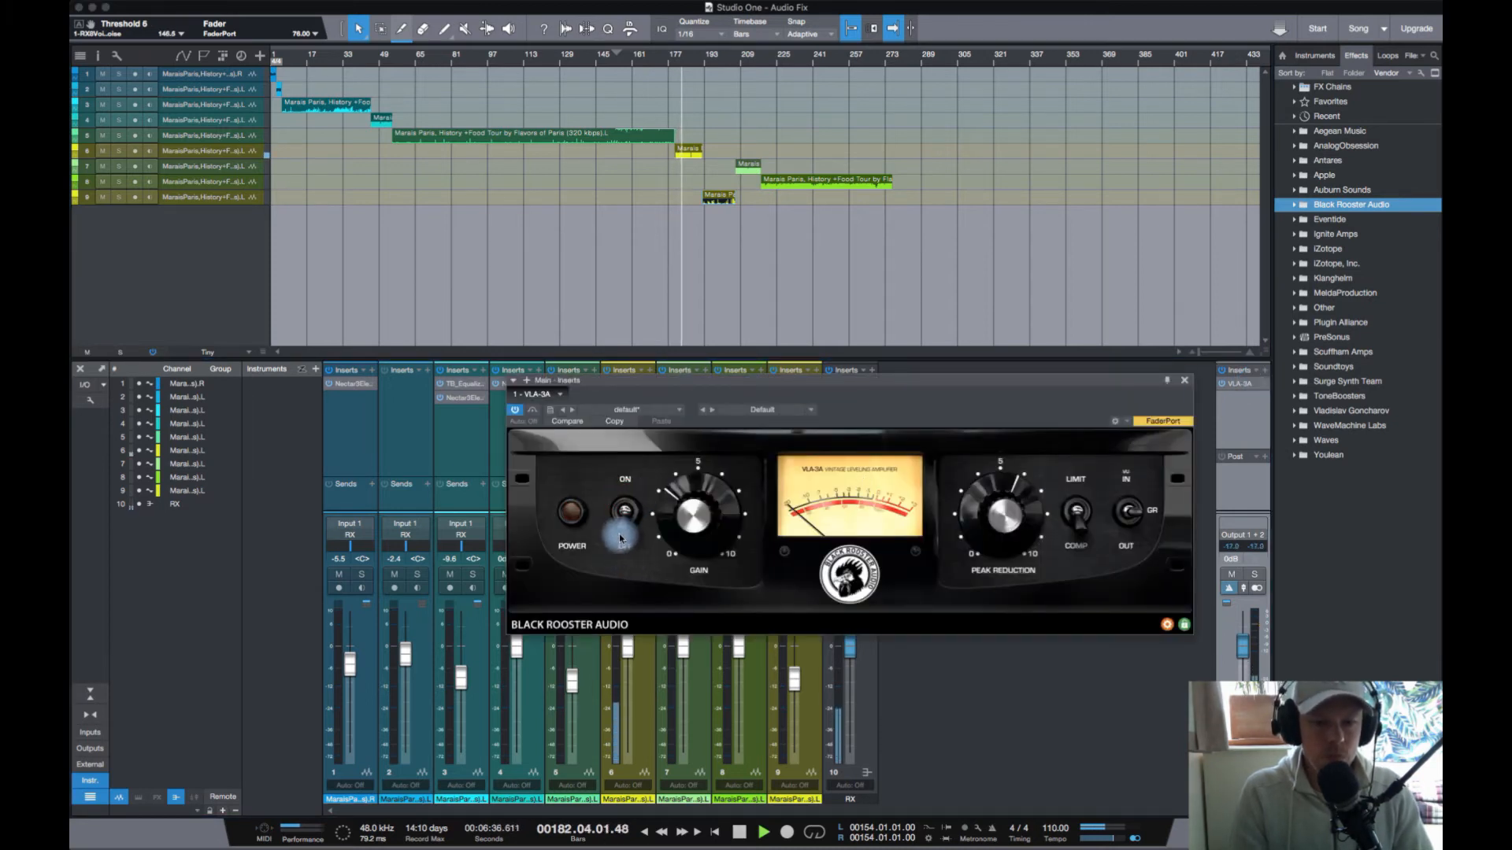
pyautogui.click(619, 532)
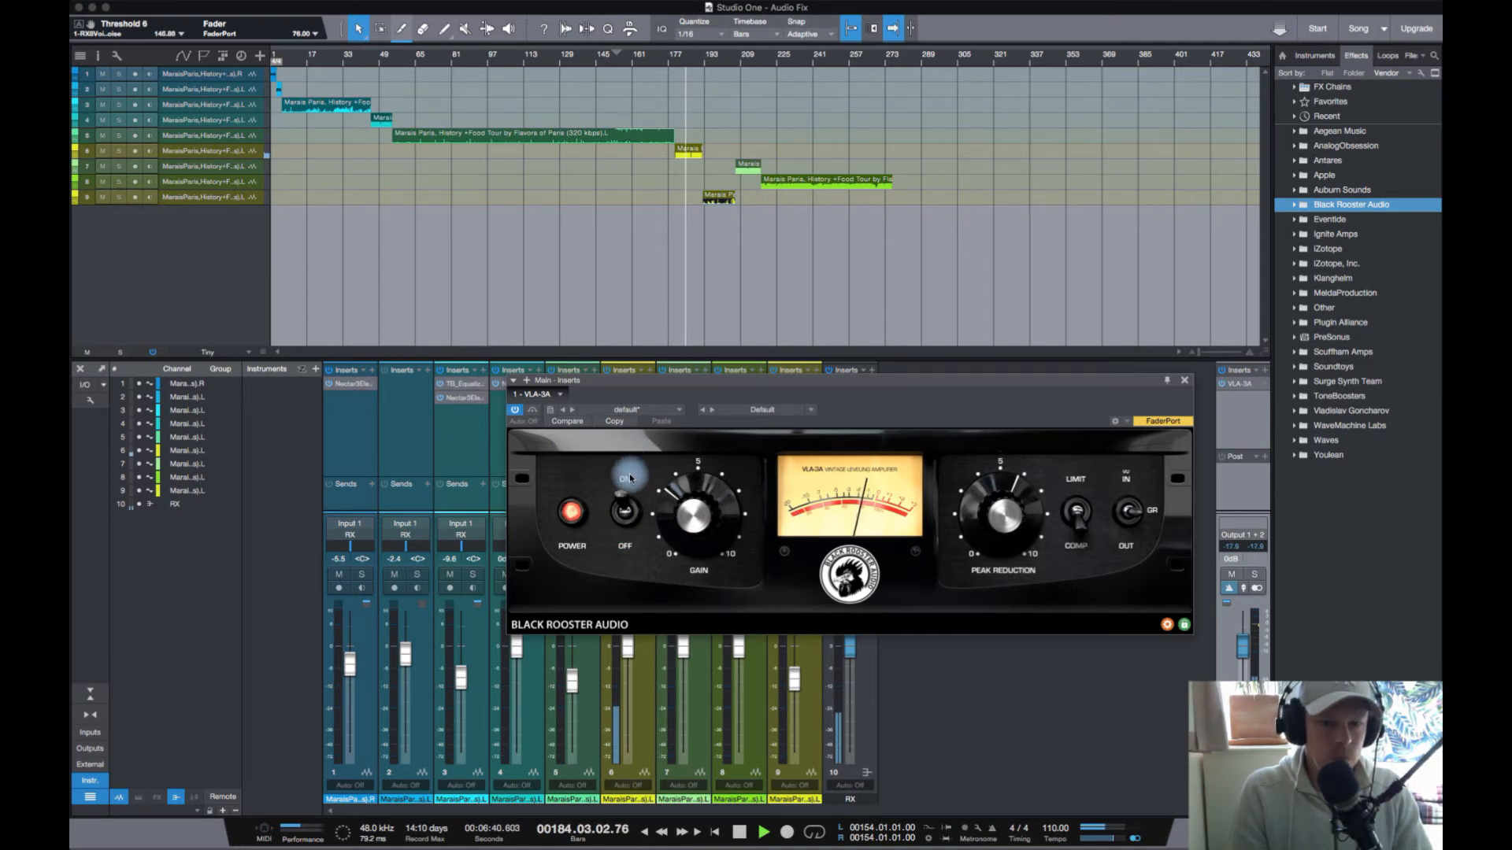
pyautogui.click(619, 542)
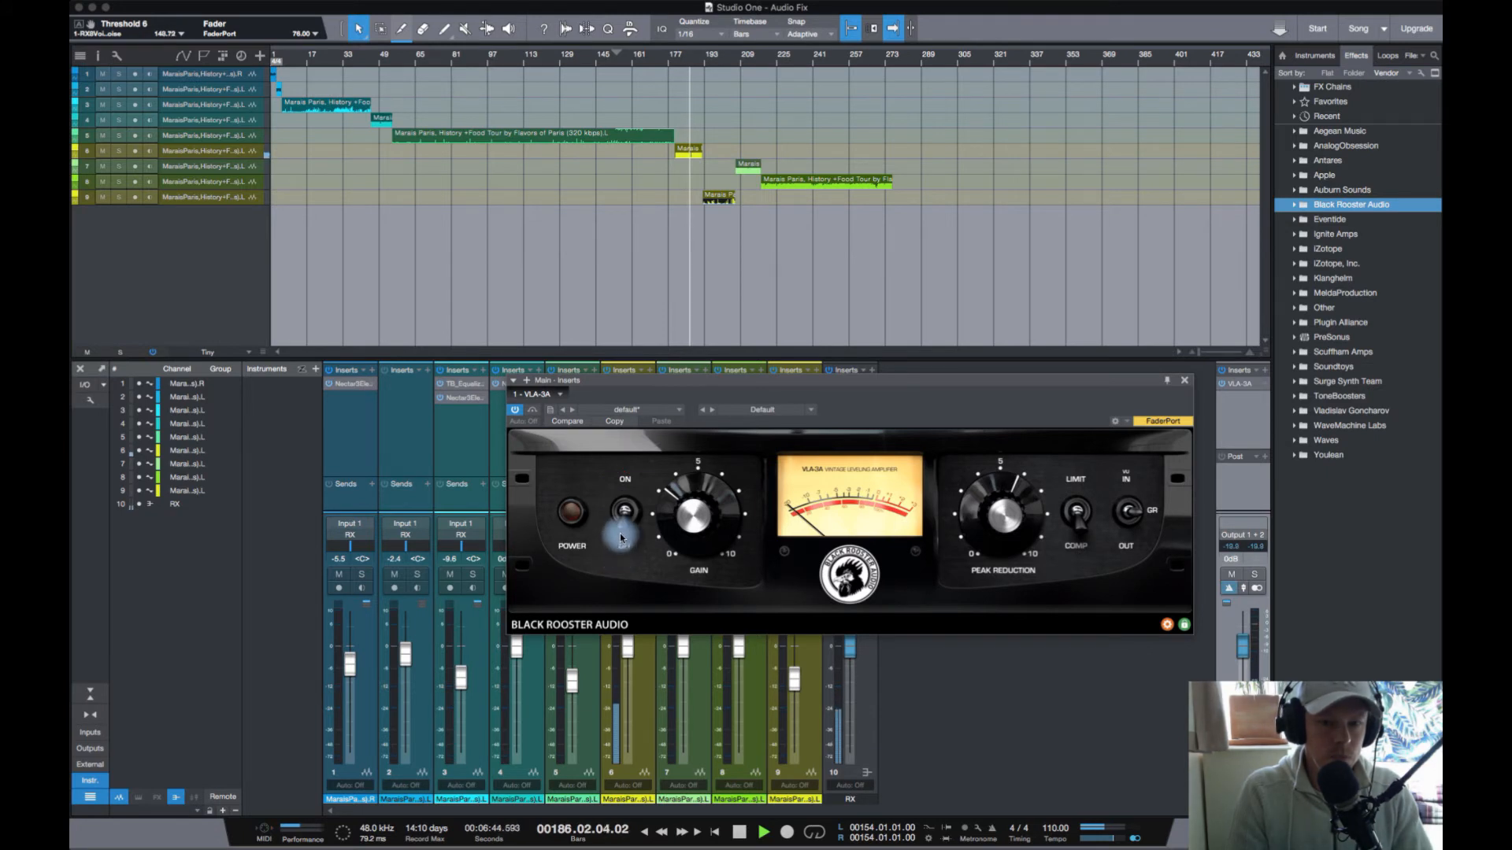
pyautogui.click(622, 504)
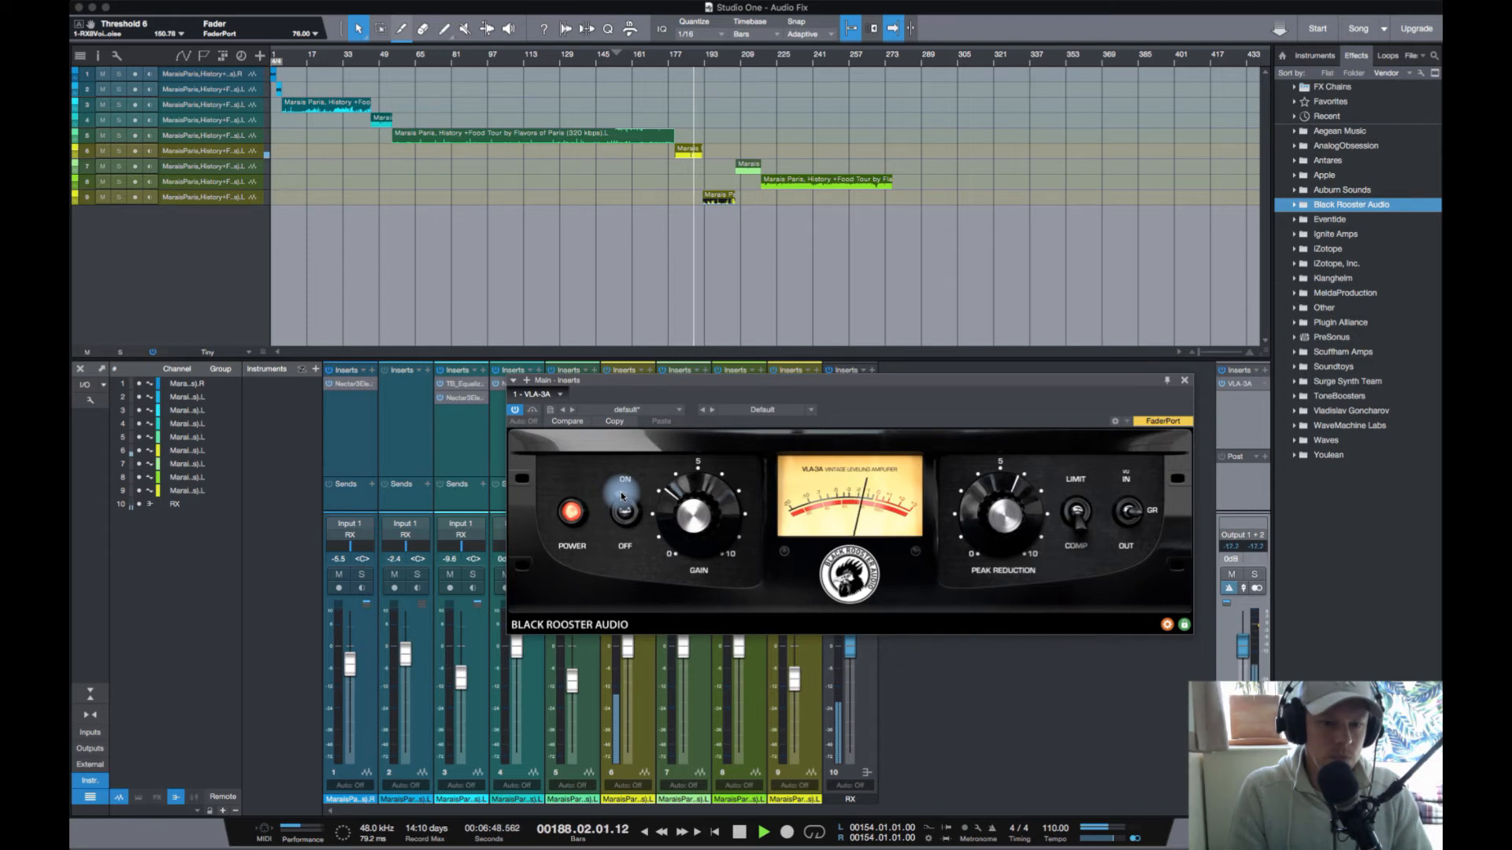
pyautogui.press('space')
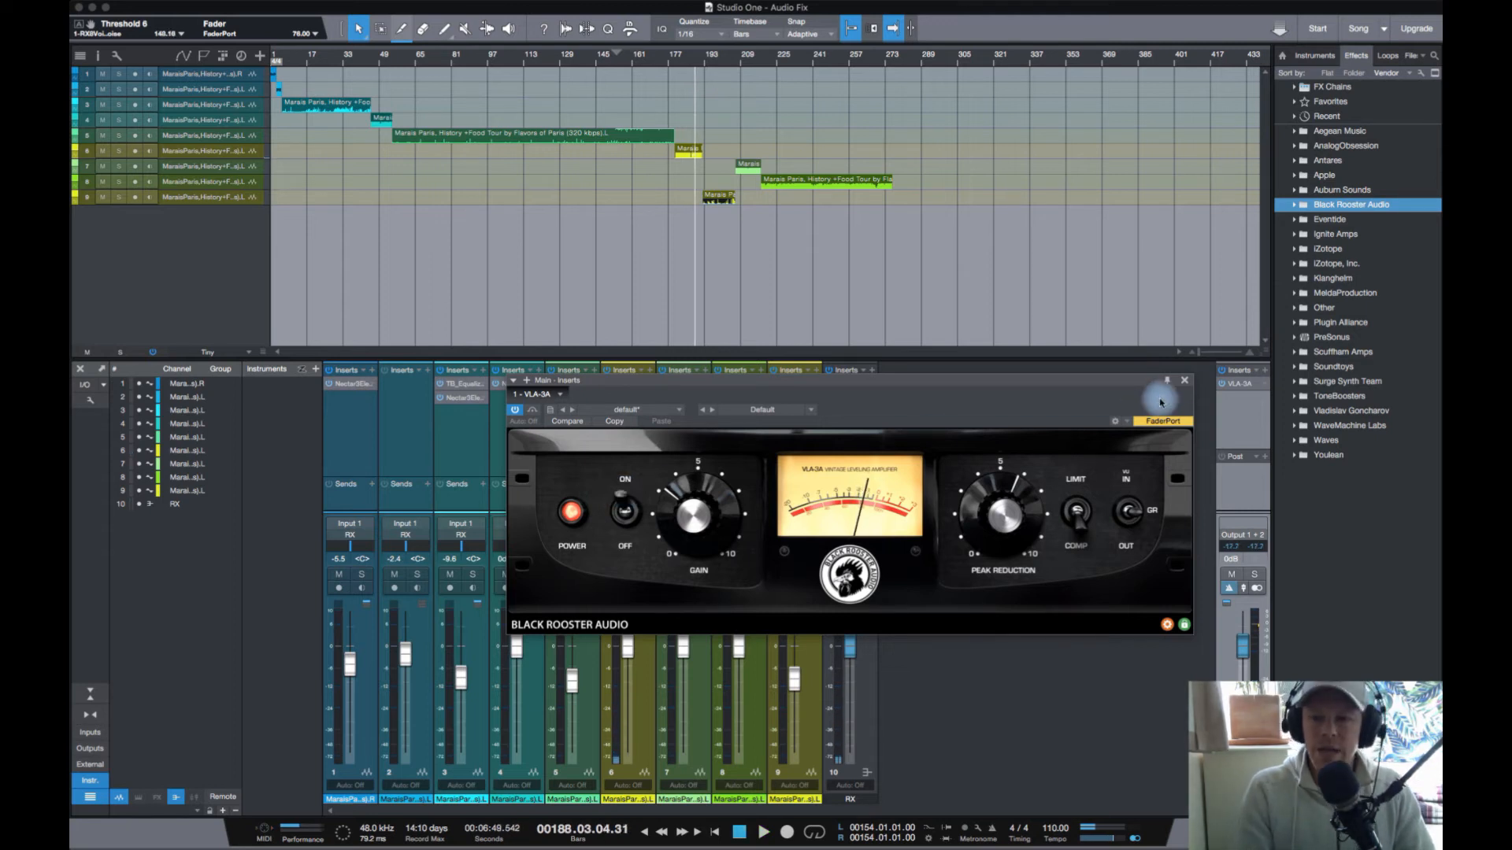
pyautogui.click(1183, 382)
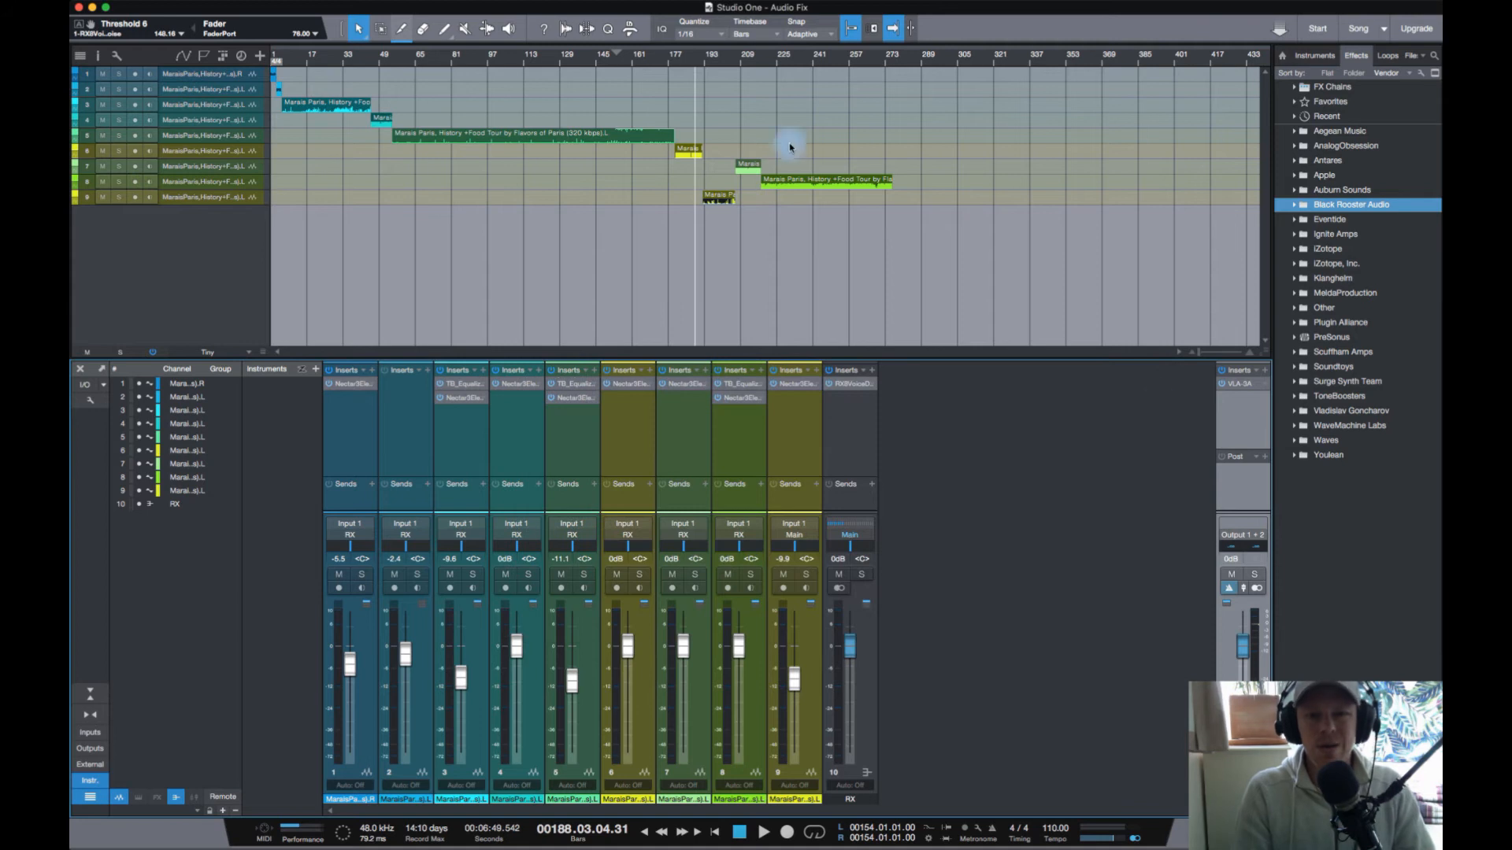
# Step: Insert iZotope's Ozone 9 Elements after the VLA-3A on the Main bus and reposition its window
pyautogui.click(684, 62)
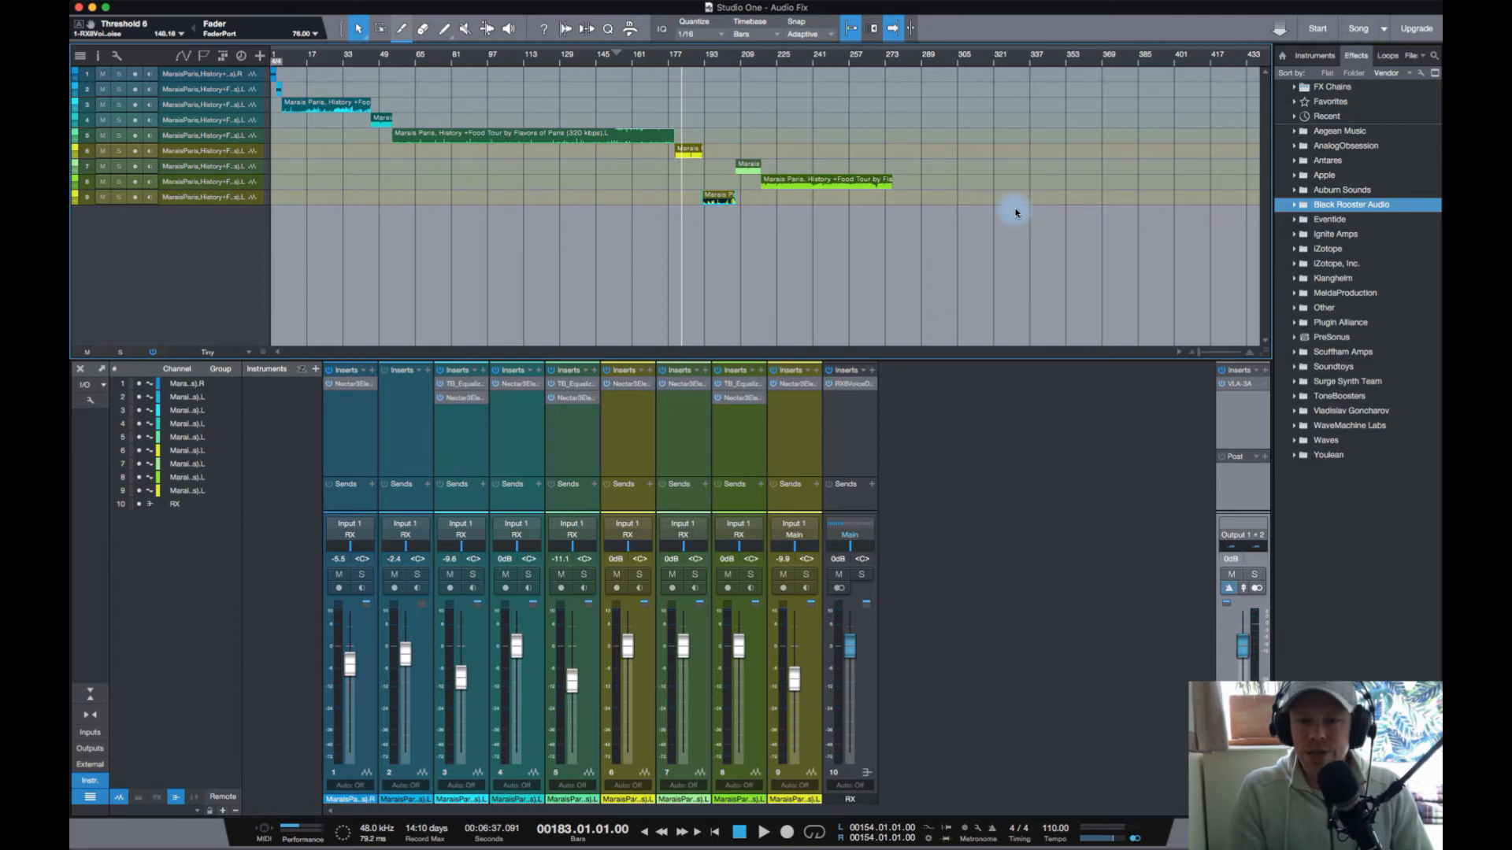
pyautogui.click(339, 55)
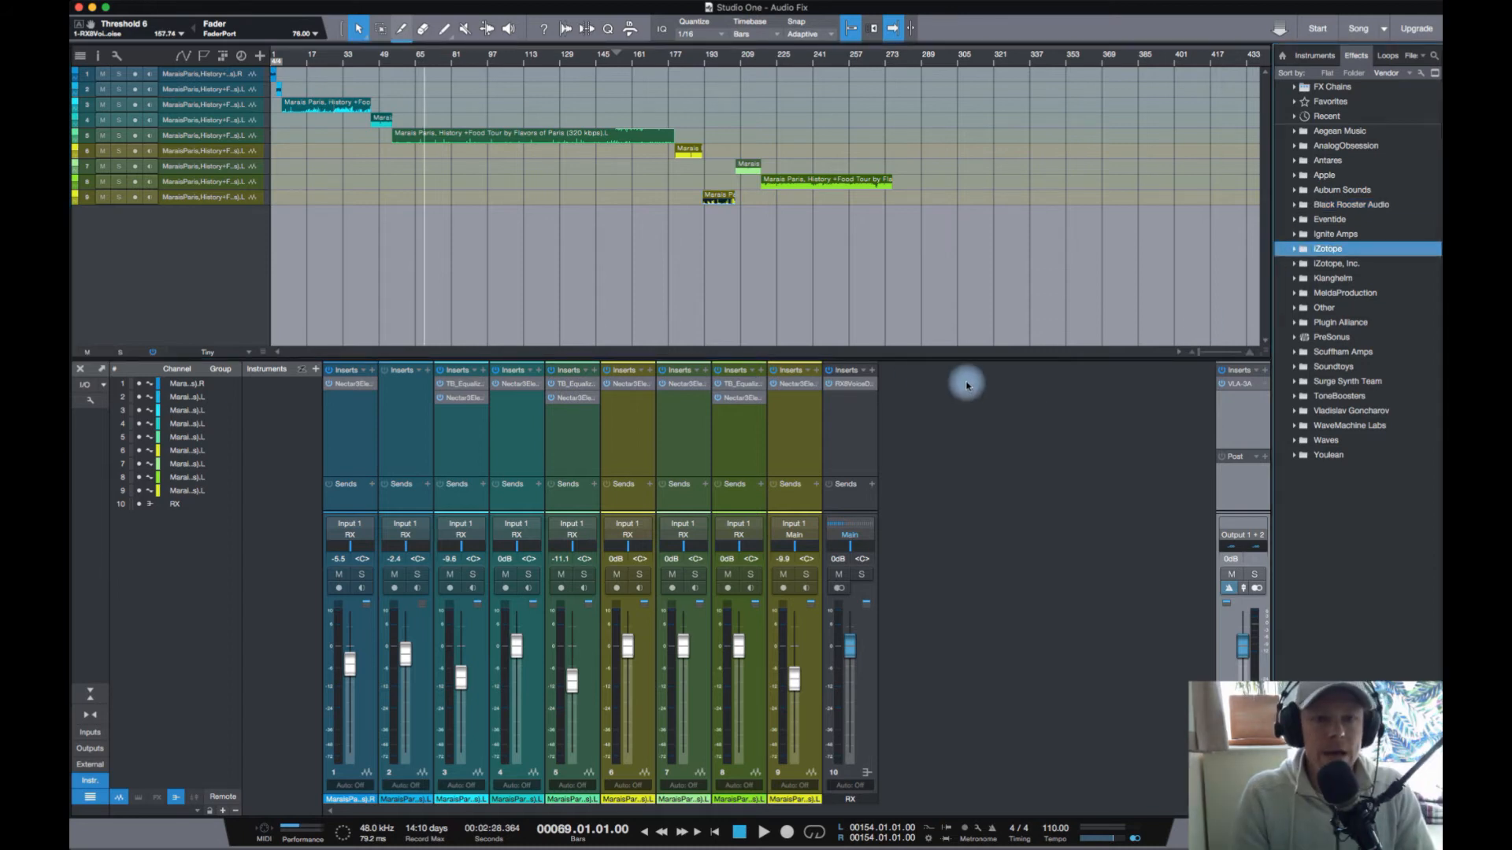
pyautogui.click(1293, 251)
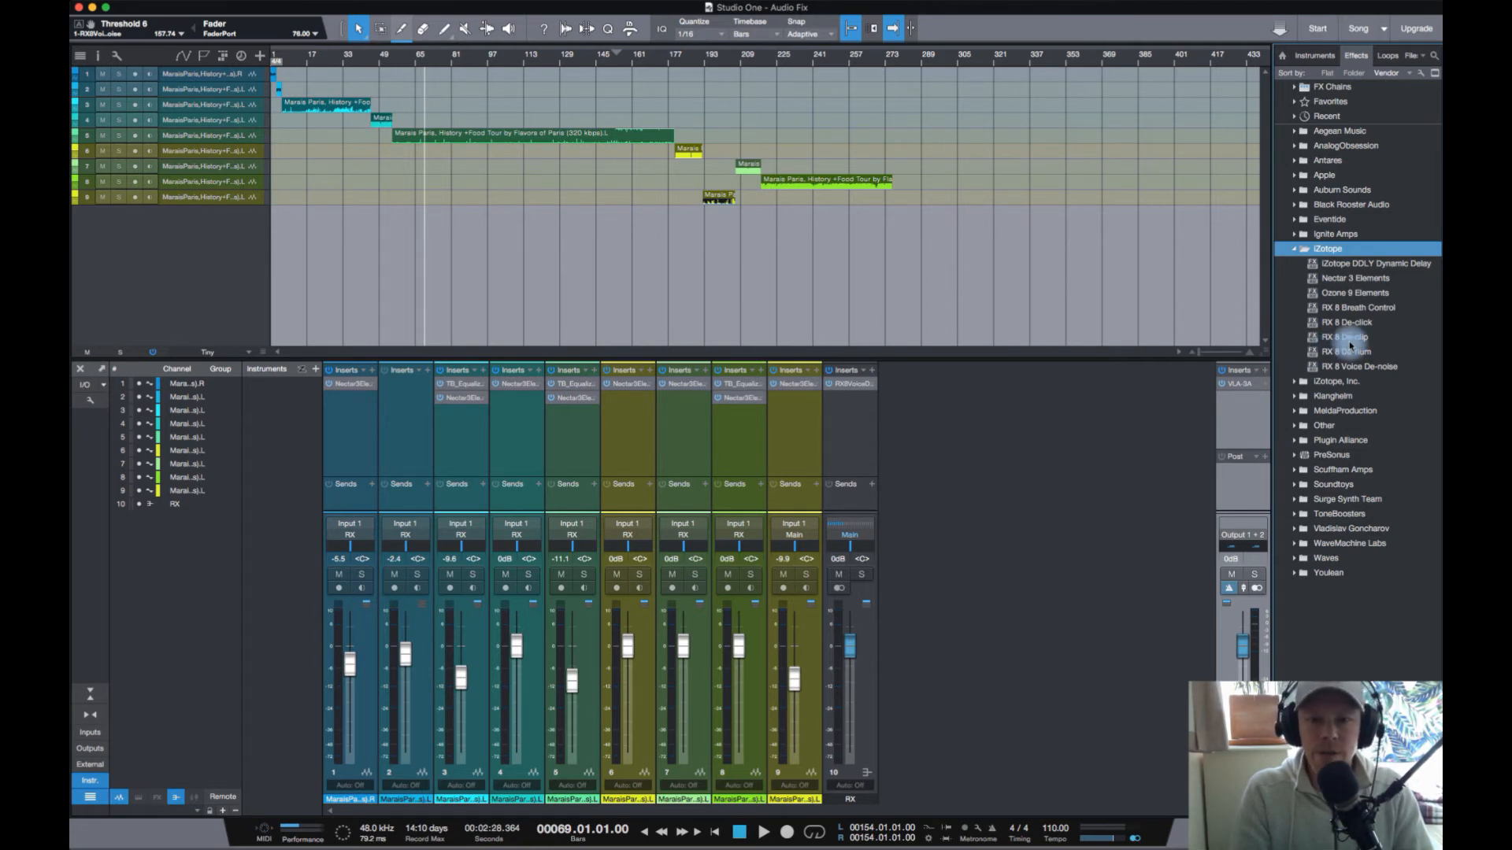
pyautogui.click(1343, 295)
pyautogui.moveTo(1343, 297); pyautogui.dragTo(1267, 408)
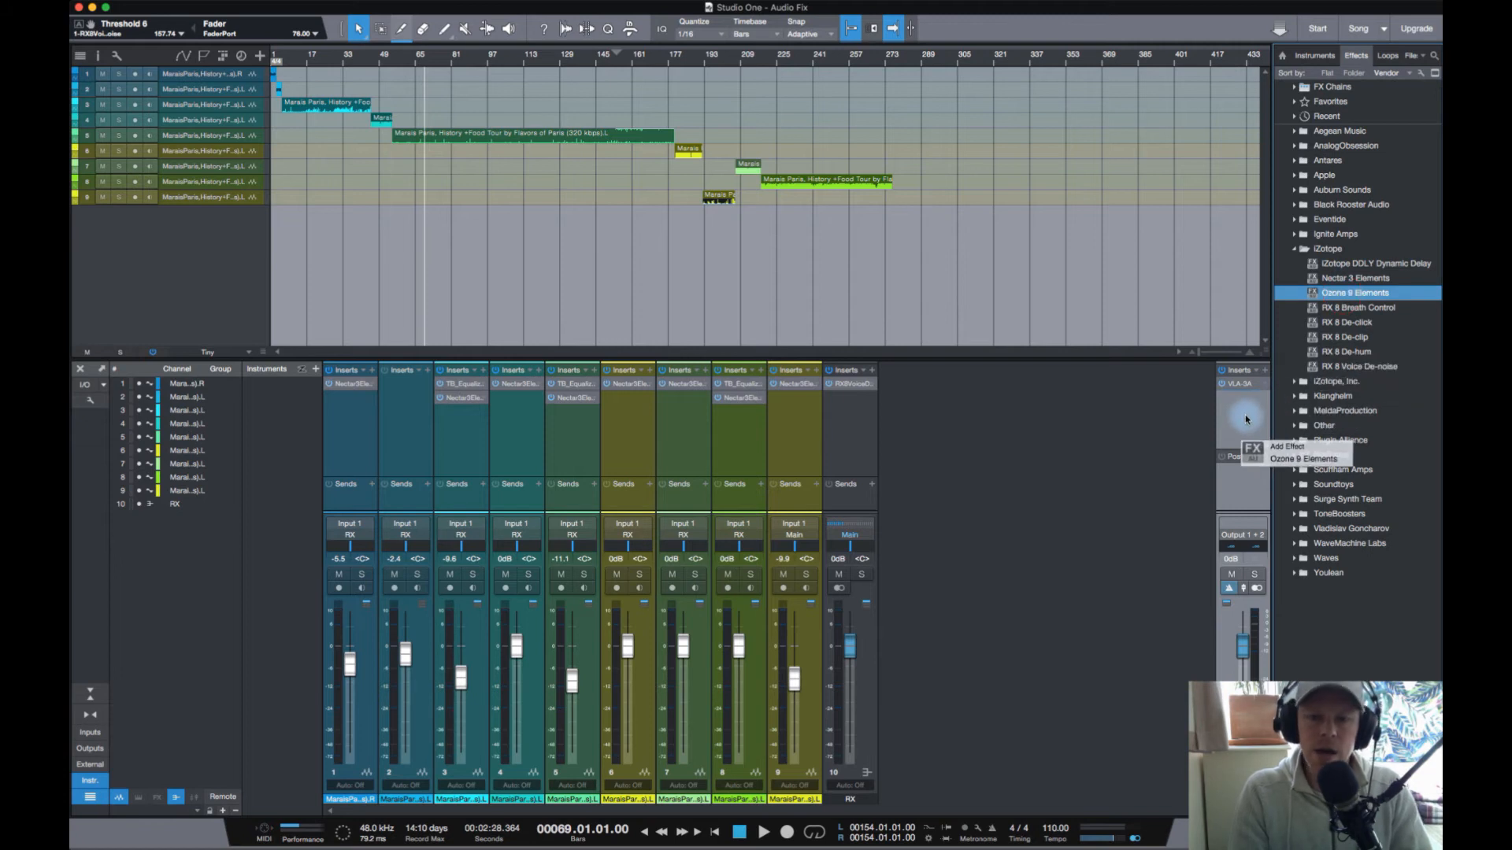
pyautogui.moveTo(1246, 419); pyautogui.dragTo(1253, 417)
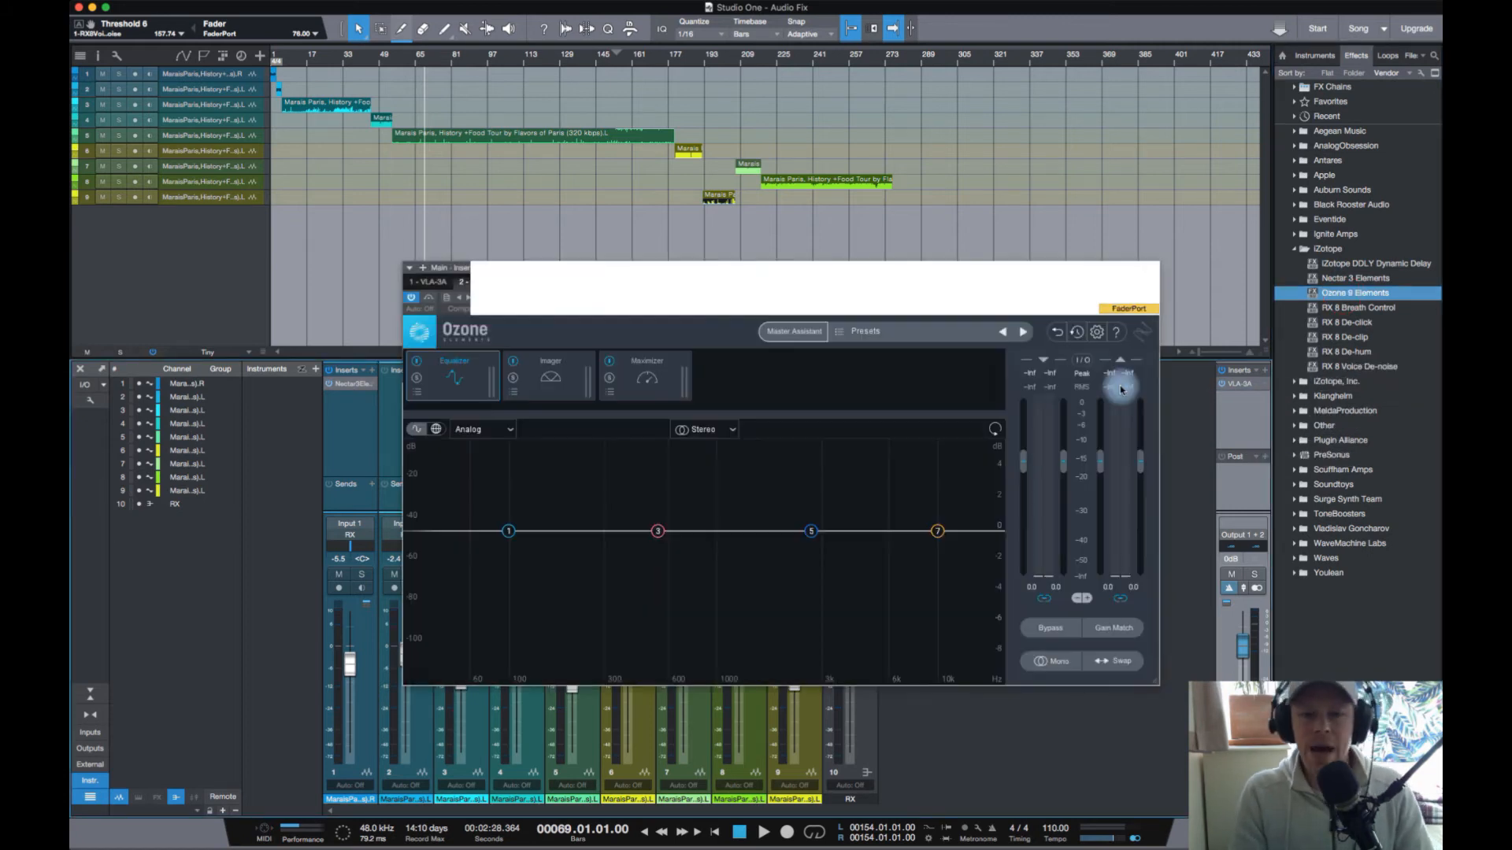
pyautogui.moveTo(927, 273); pyautogui.dragTo(994, 280)
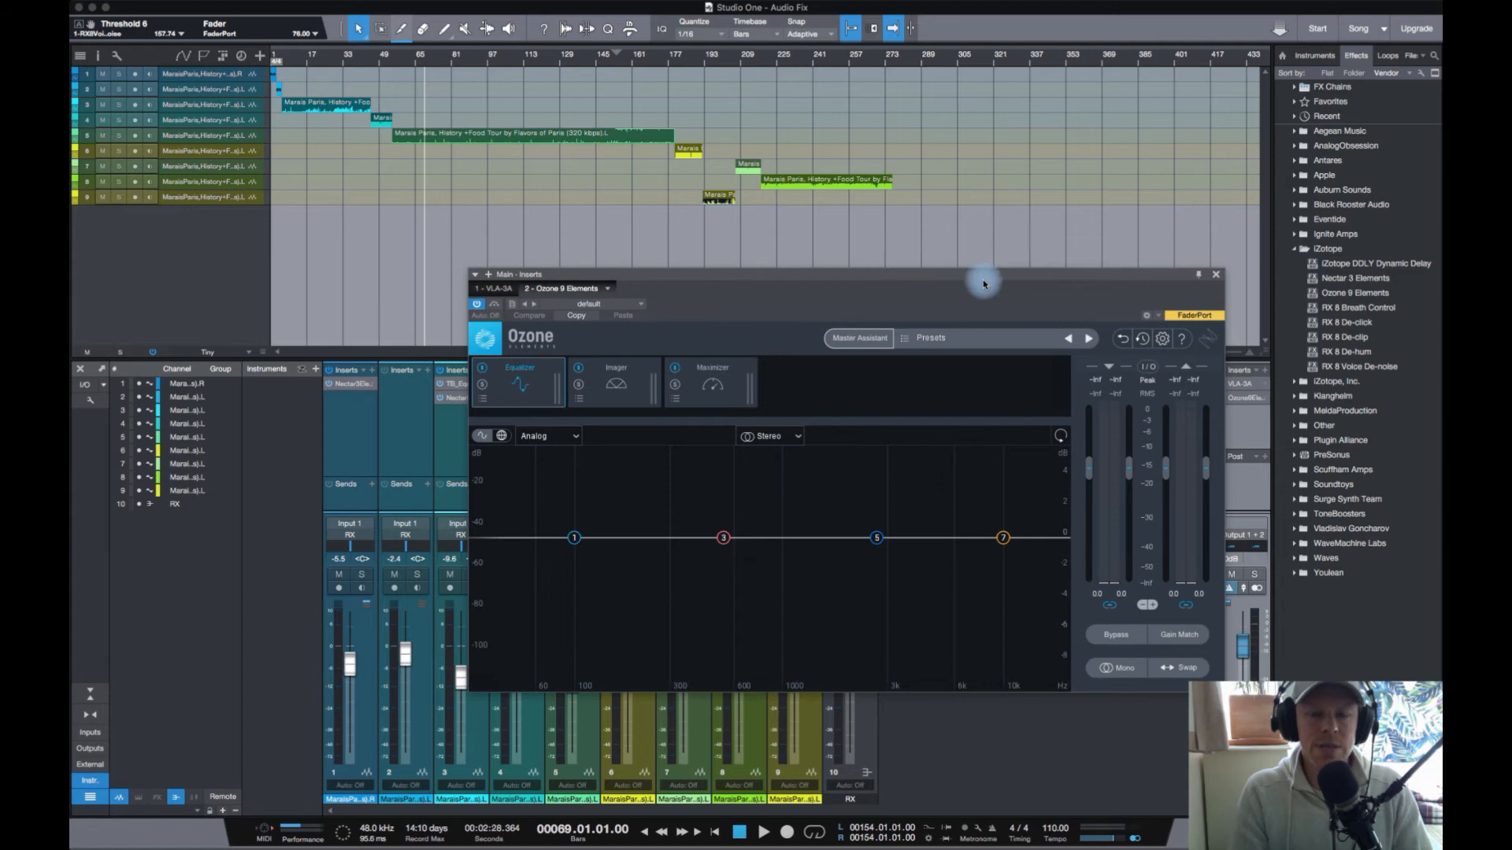
# Step: Bypass Ozone's Equalizer and Imager modules and show the Maximizer's settings
pyautogui.click(399, 61)
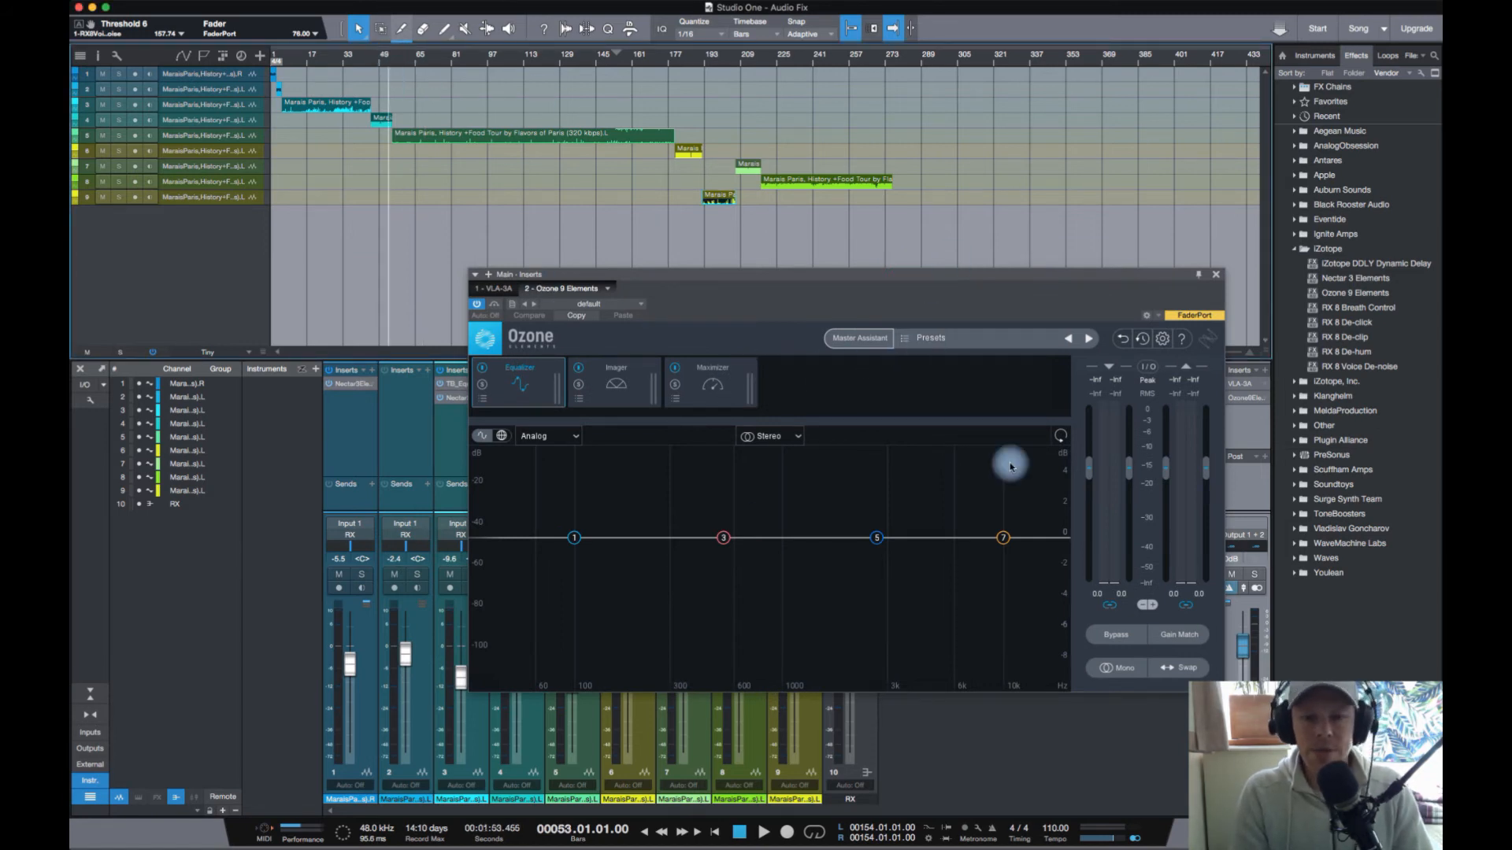
pyautogui.click(482, 367)
pyautogui.click(582, 370)
pyautogui.click(736, 400)
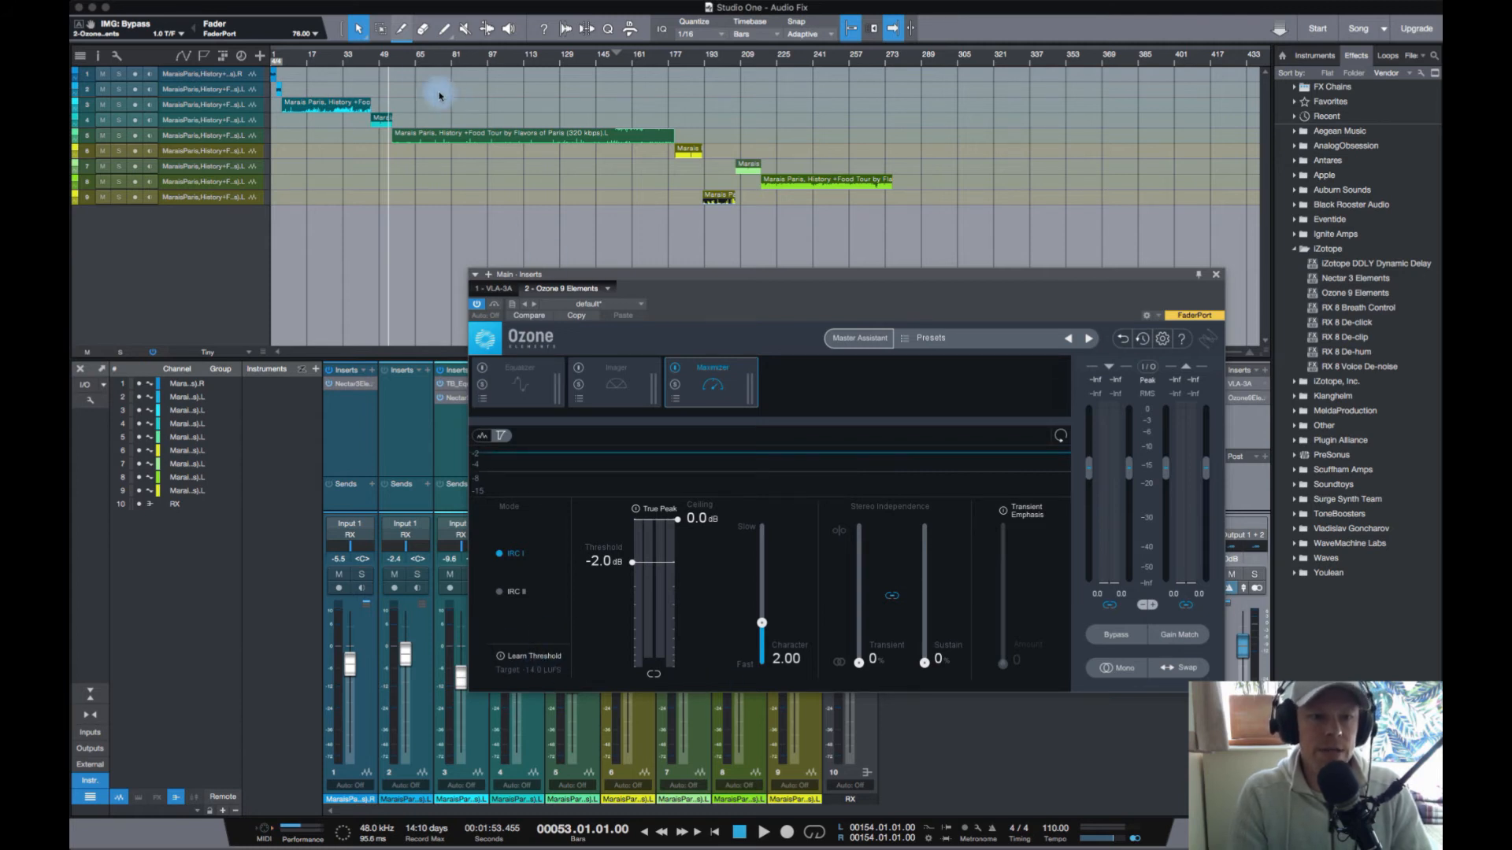
# Step: Learn the Maximizer threshold for the -14.0 LUFS target from several parts of channel 5's segment, and set the ceiling to -1.0 dB
pyautogui.click(415, 56)
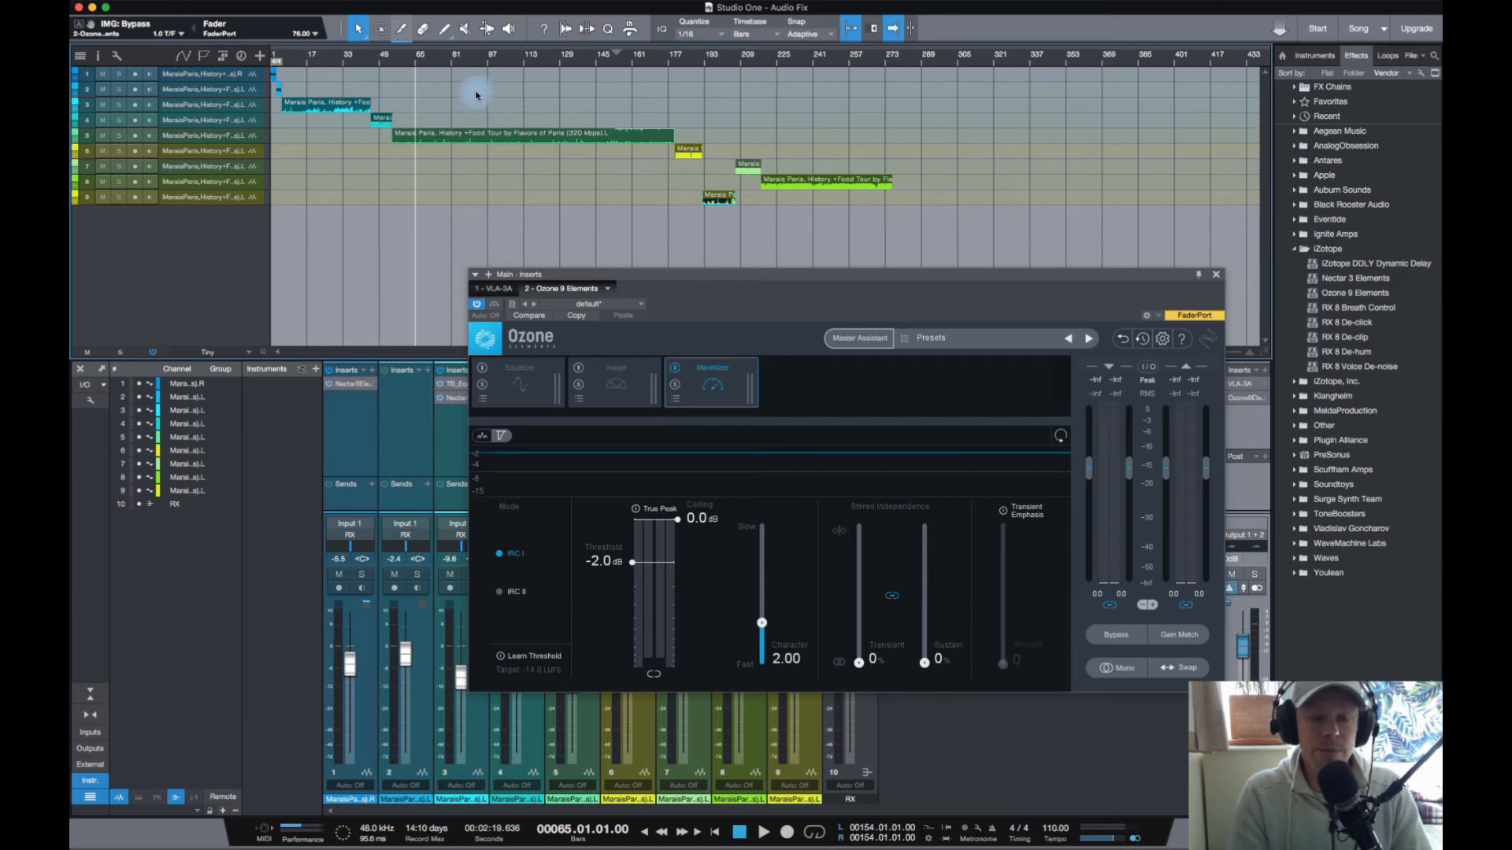
pyautogui.click(551, 659)
pyautogui.press('space')
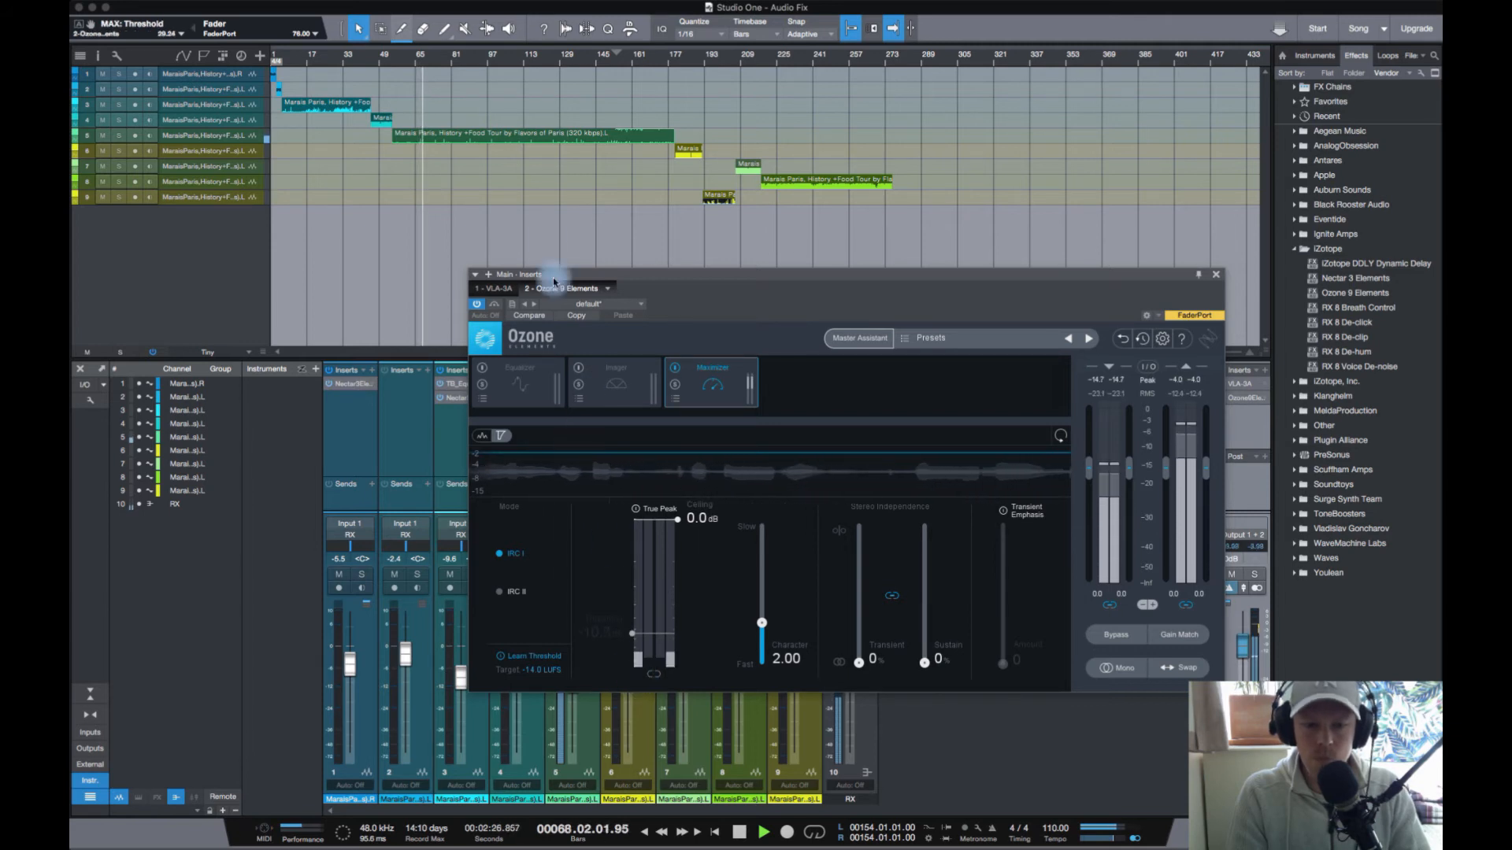
pyautogui.click(451, 66)
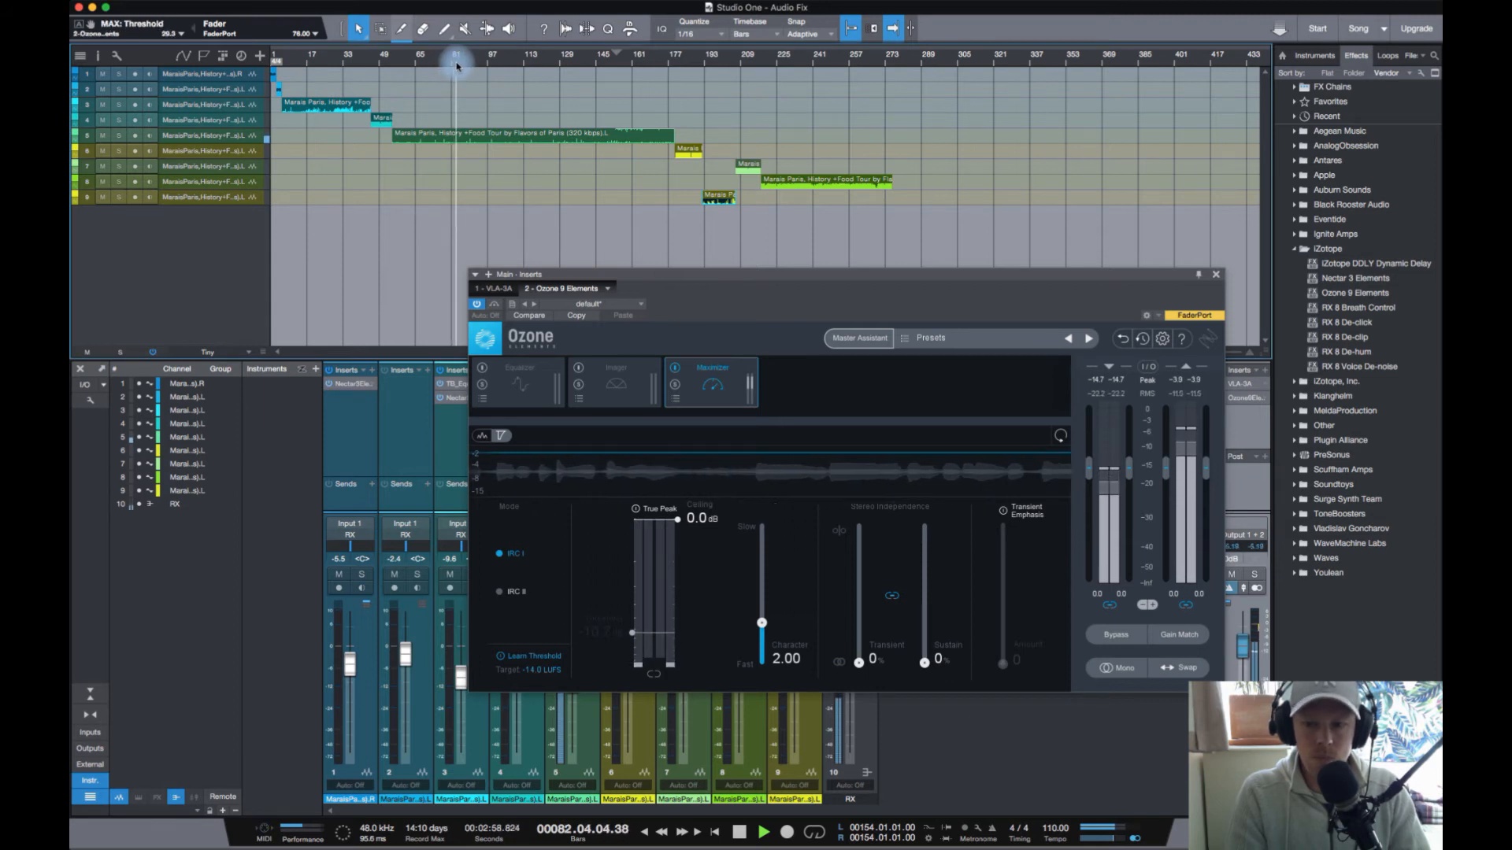
pyautogui.press('space')
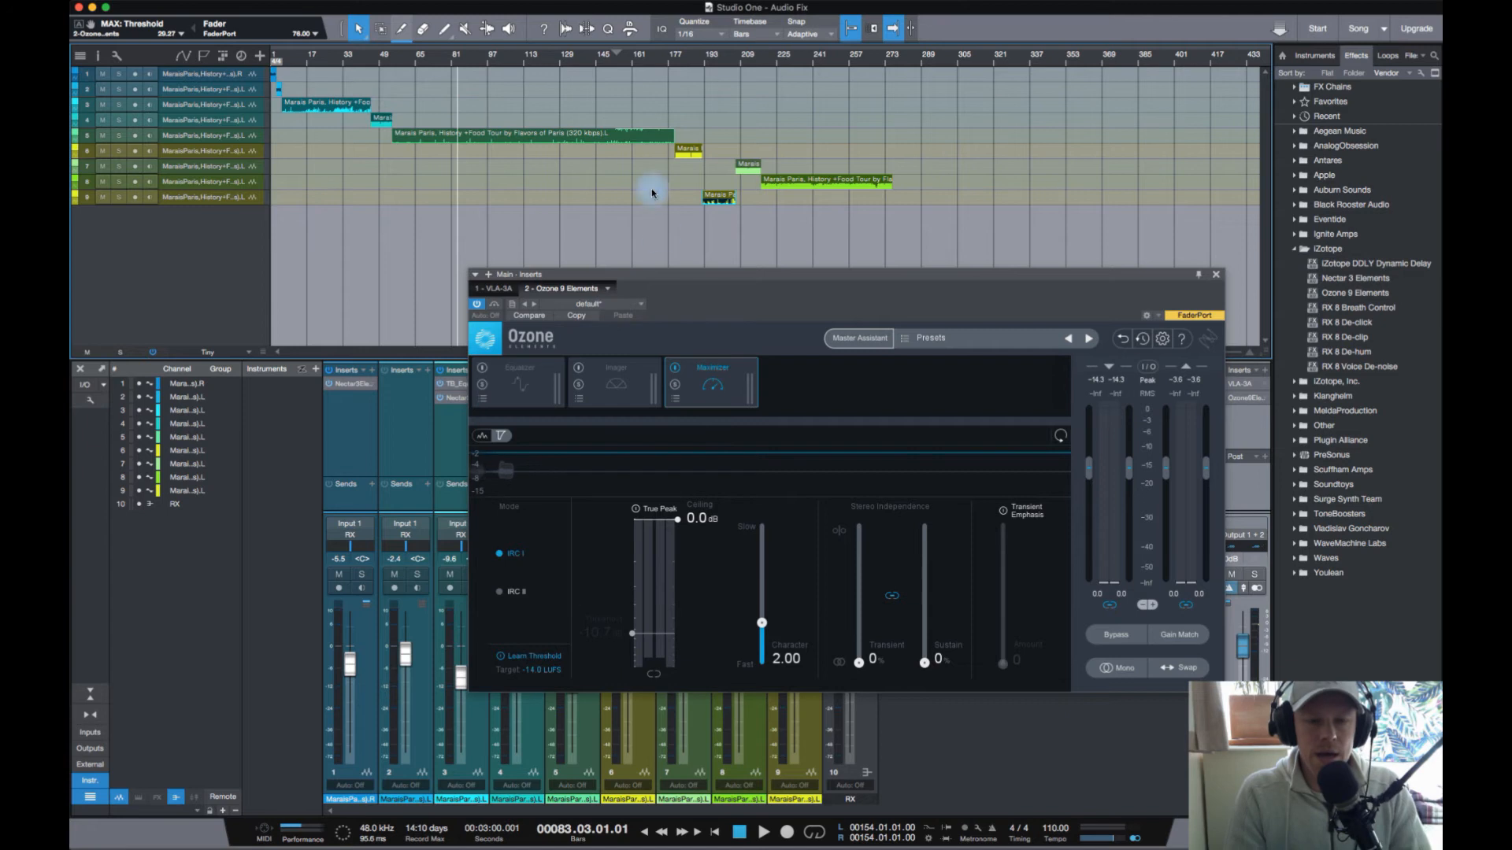
pyautogui.click(527, 66)
pyautogui.press('space')
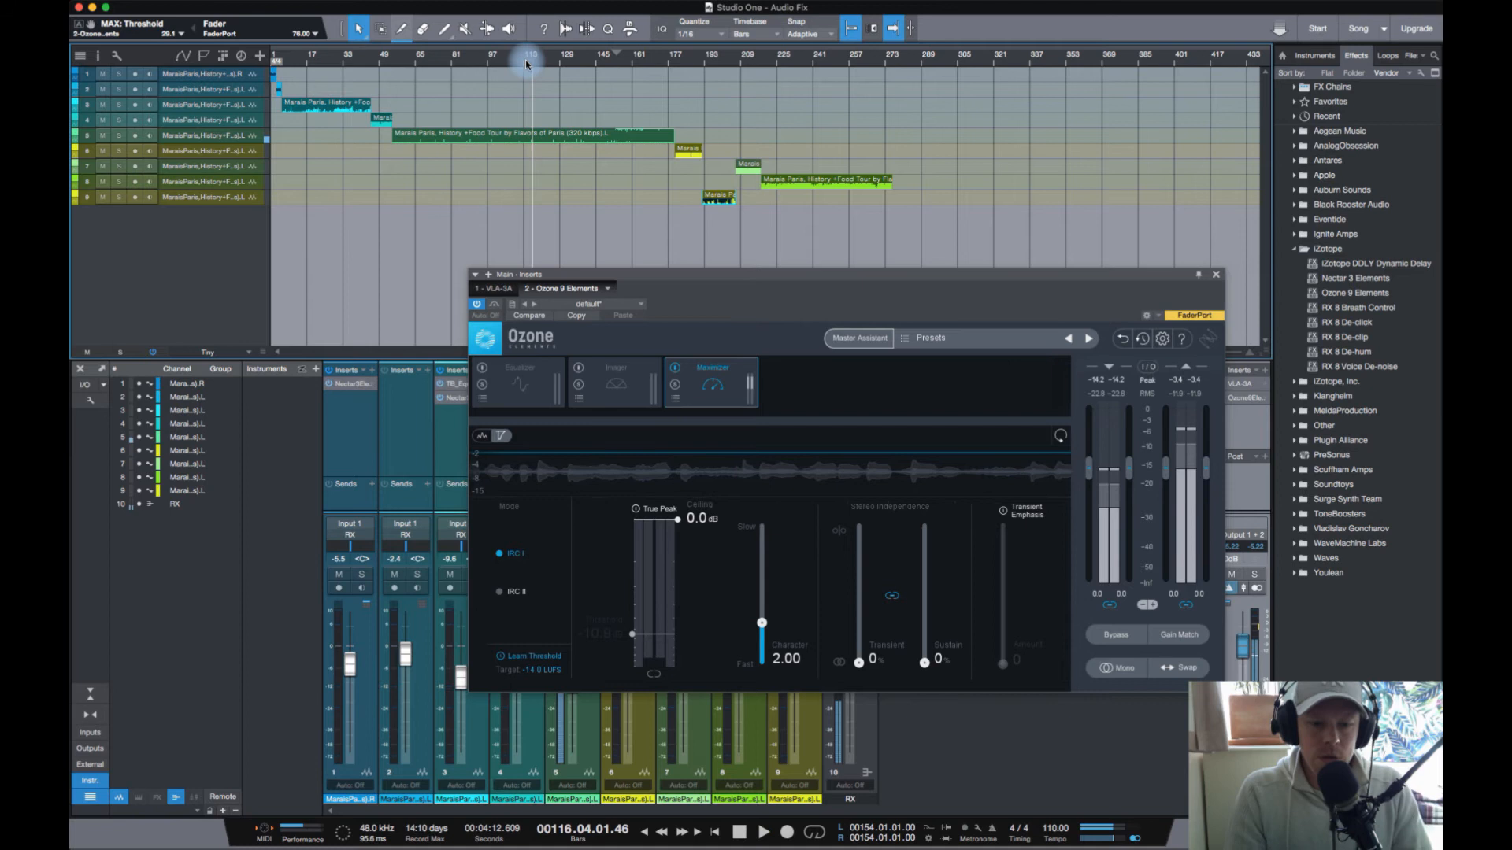
pyautogui.click(533, 672)
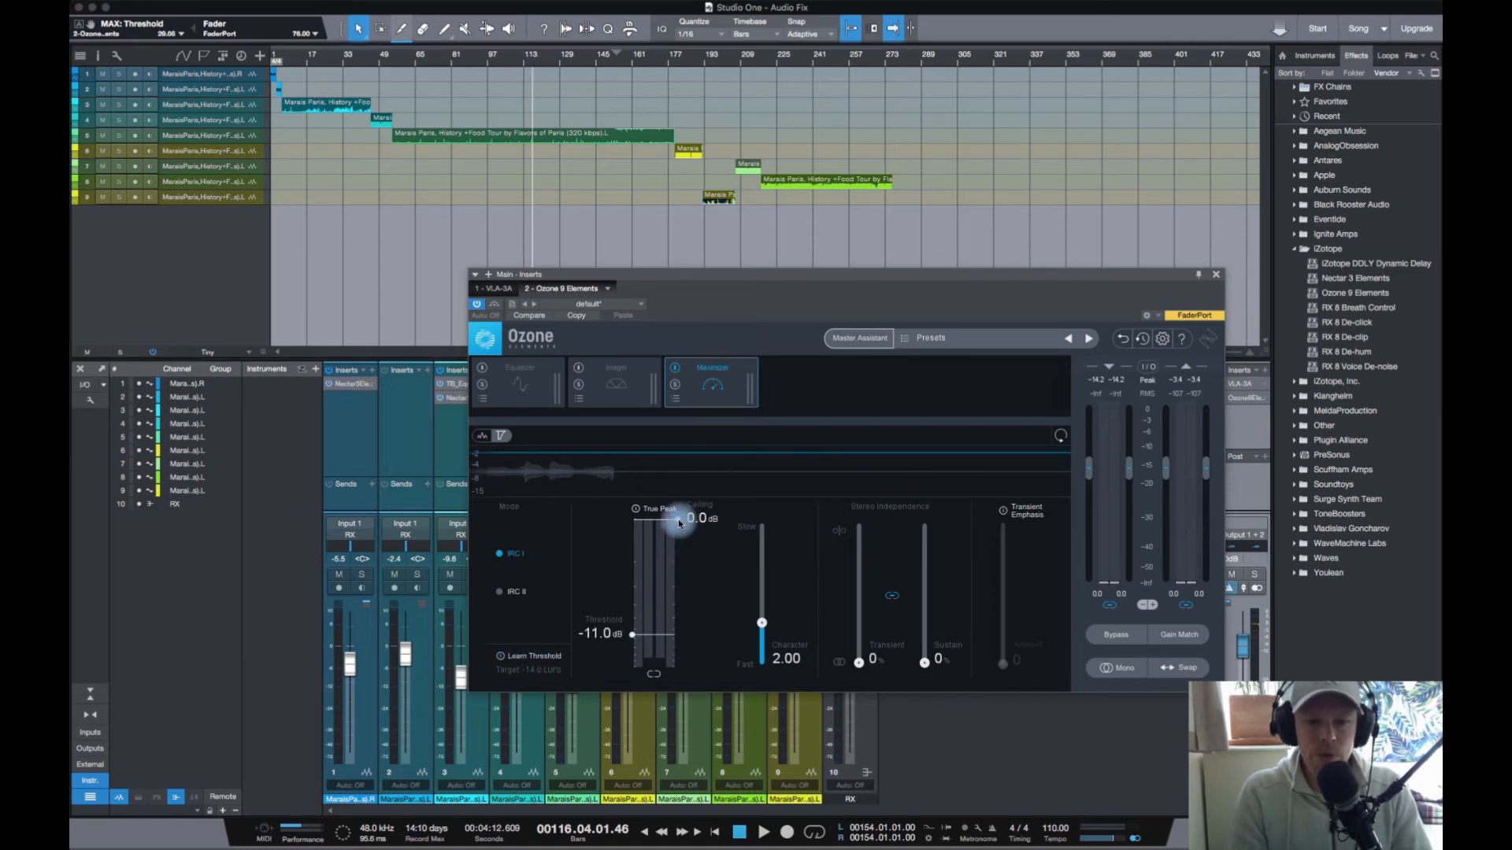
pyautogui.moveTo(679, 523); pyautogui.dragTo(680, 542)
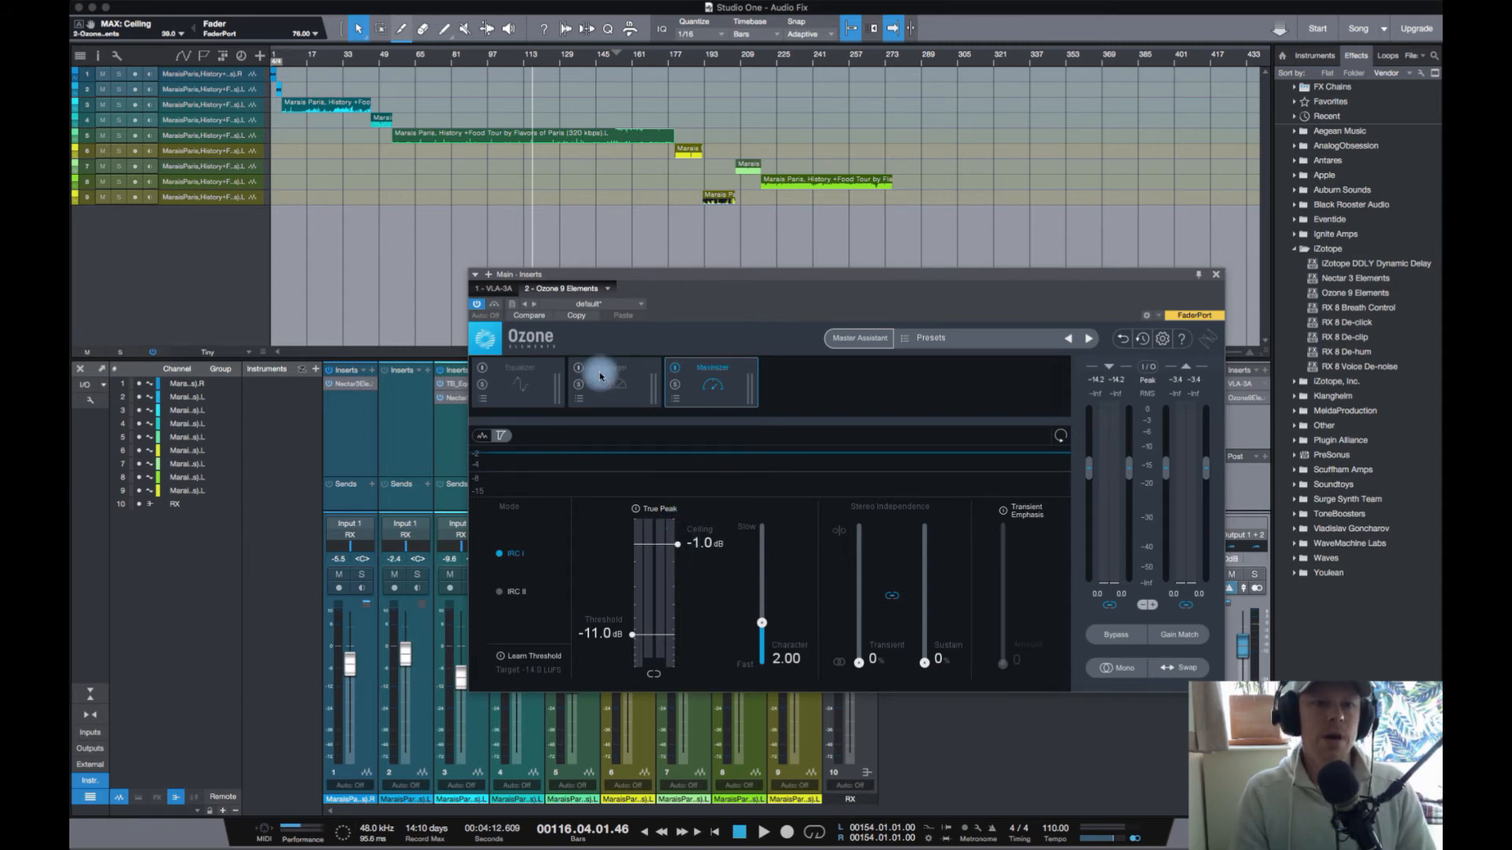
pyautogui.click(314, 62)
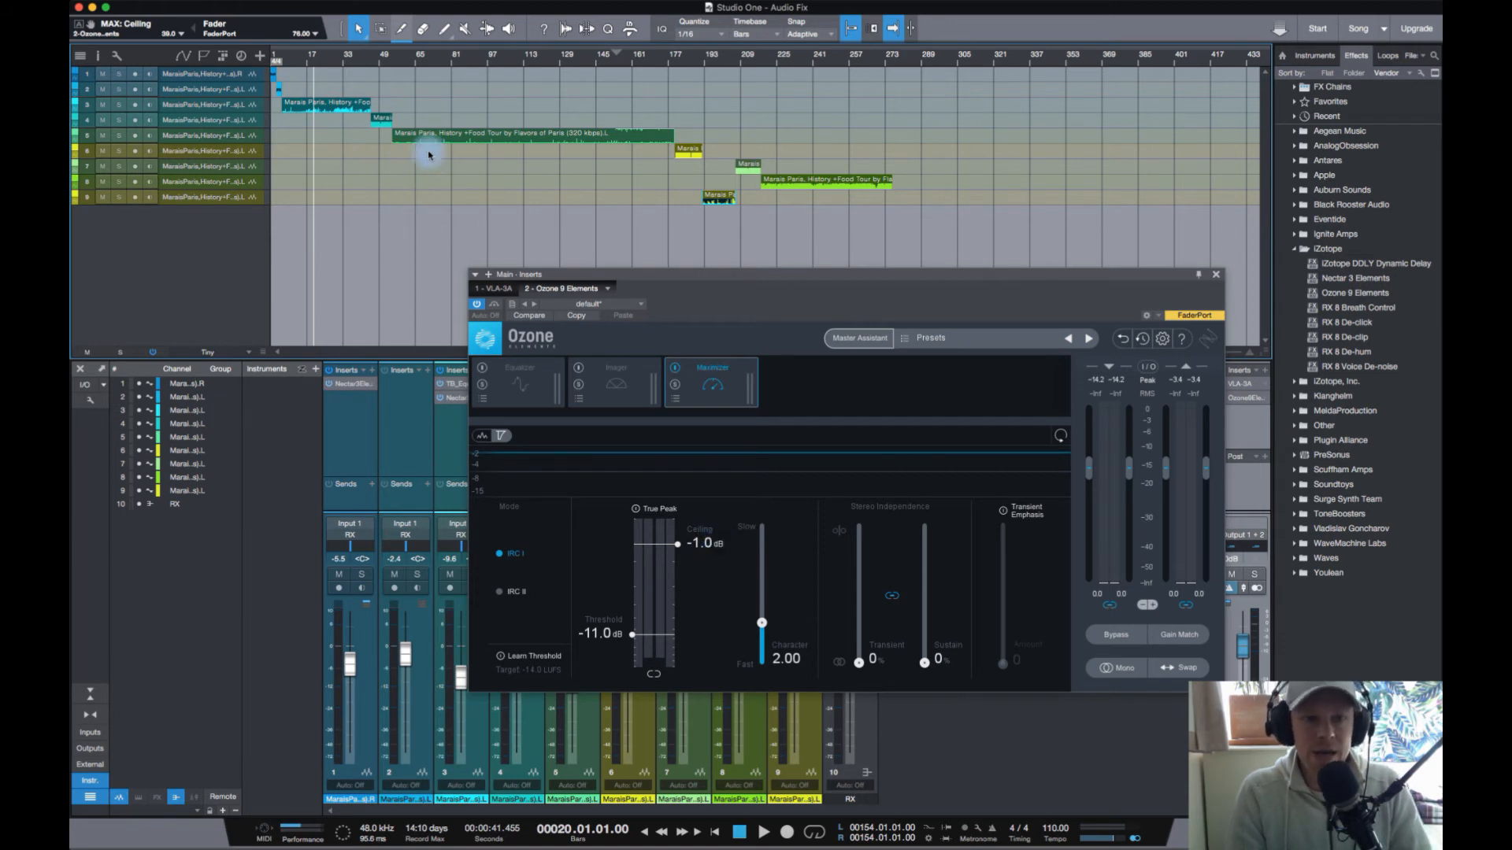
pyautogui.click(411, 61)
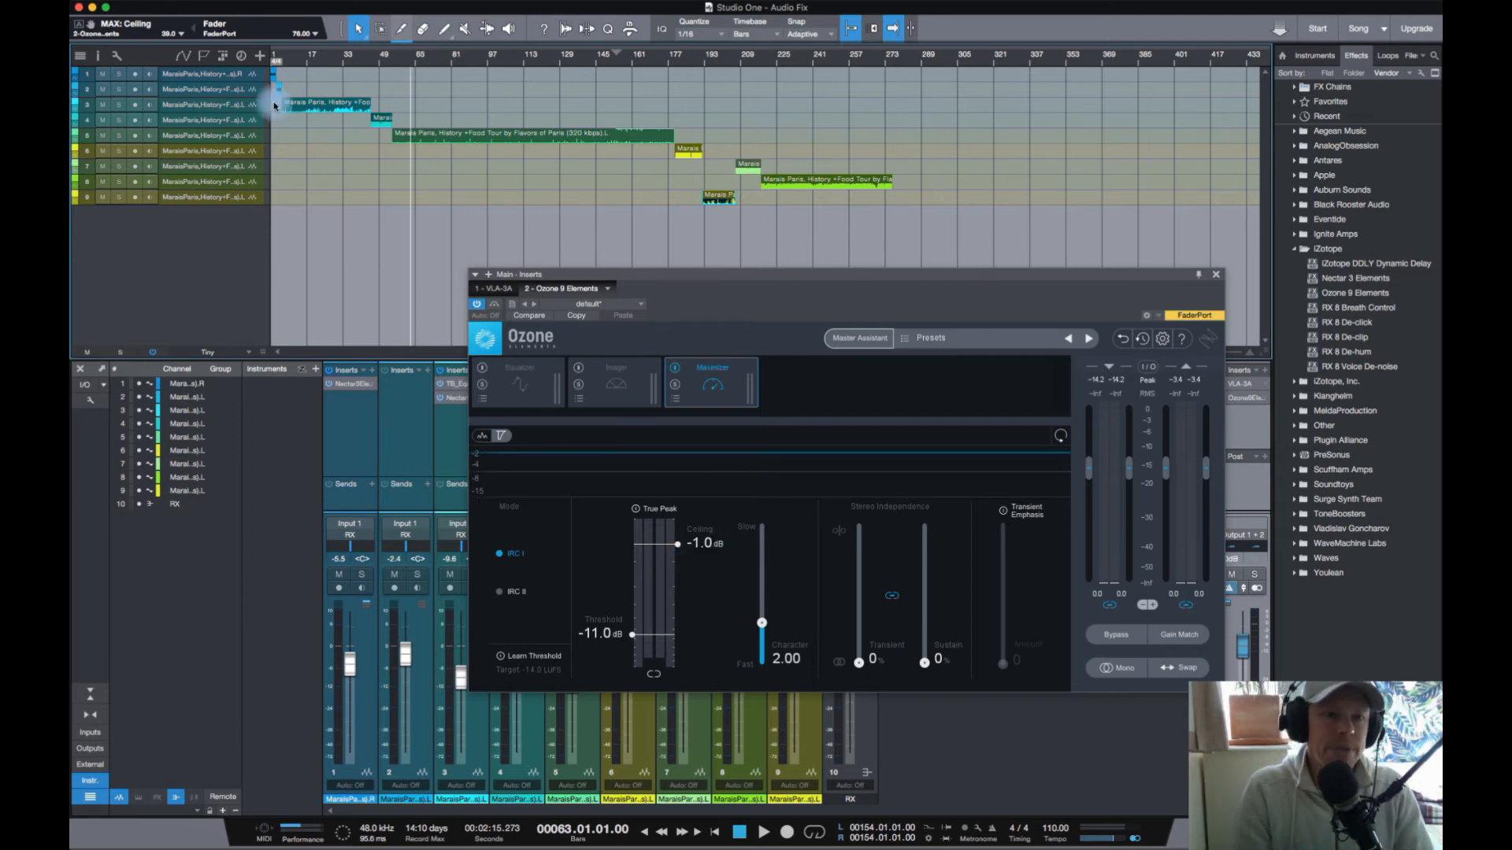
pyautogui.click(298, 61)
pyautogui.click(275, 55)
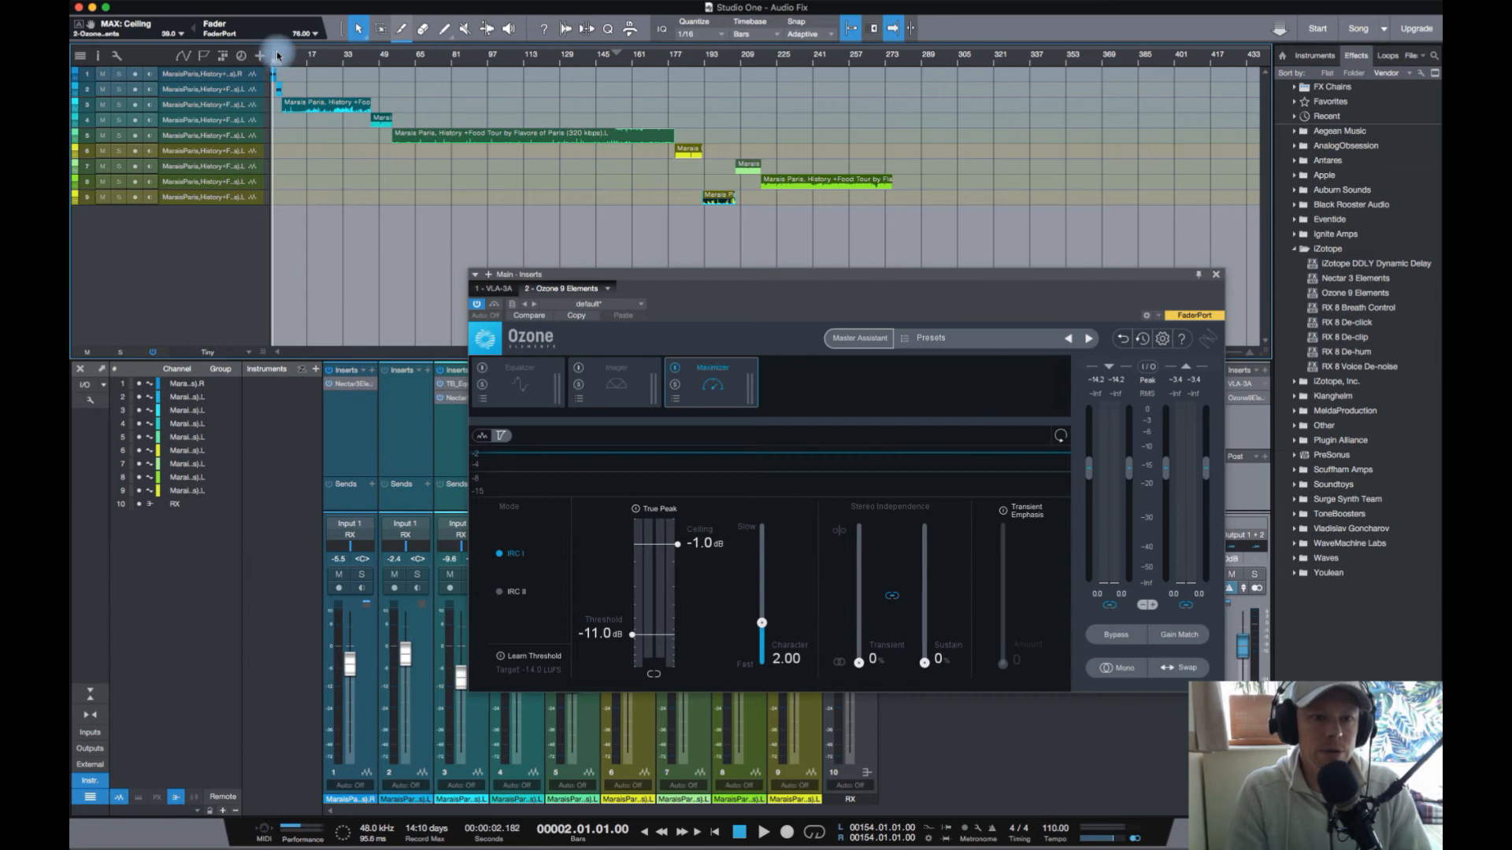
pyautogui.click(652, 56)
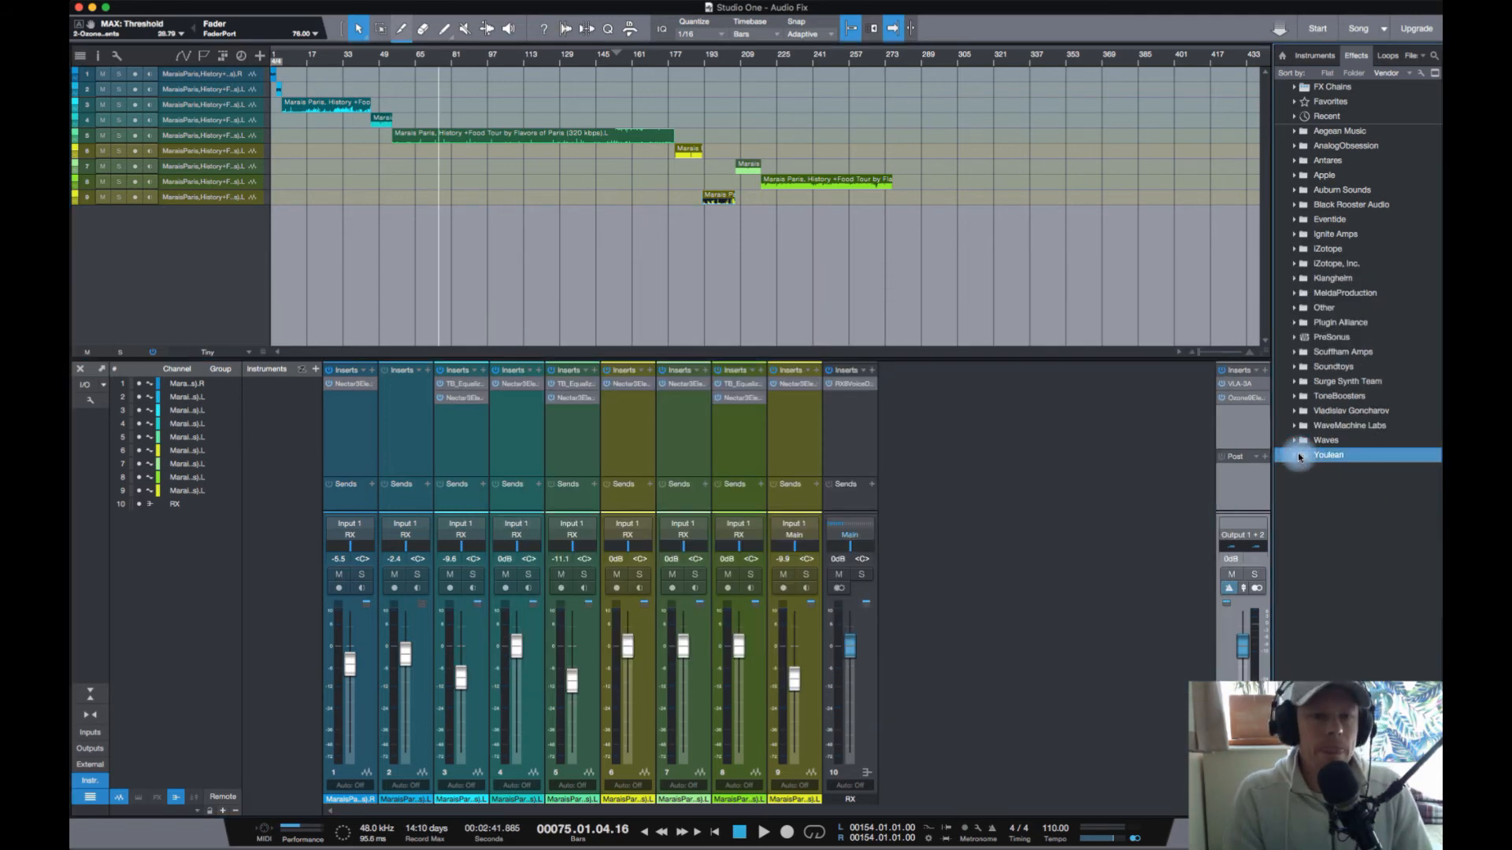
# Step: Insert Youlean Loudness Meter 2 after Ozone on the Main bus, place the playhead at bar 68 and reposition the meter window
pyautogui.click(1294, 456)
pyautogui.moveTo(1357, 470); pyautogui.dragTo(1229, 417)
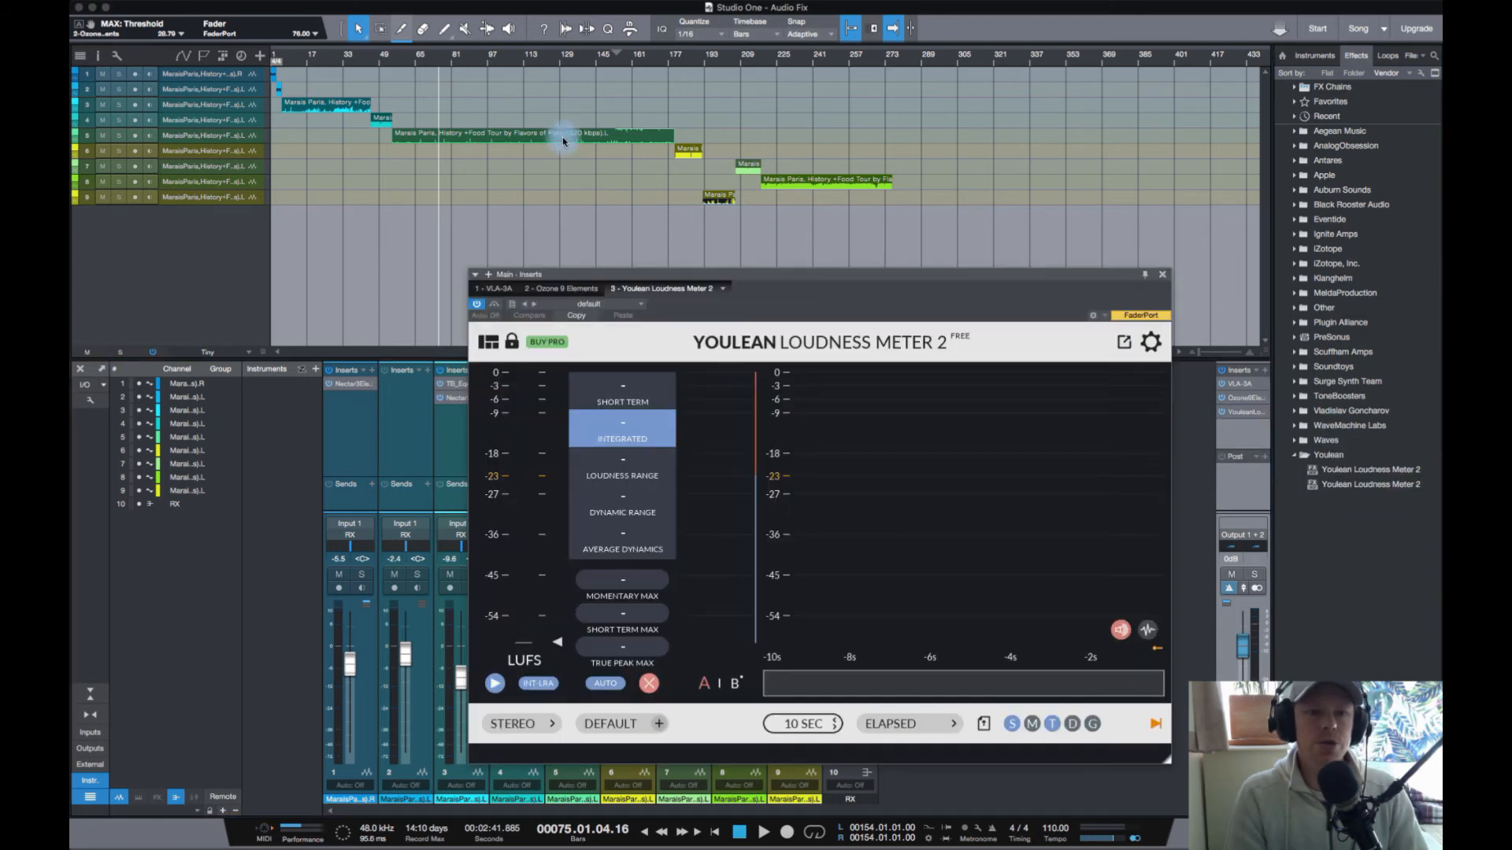
pyautogui.click(423, 66)
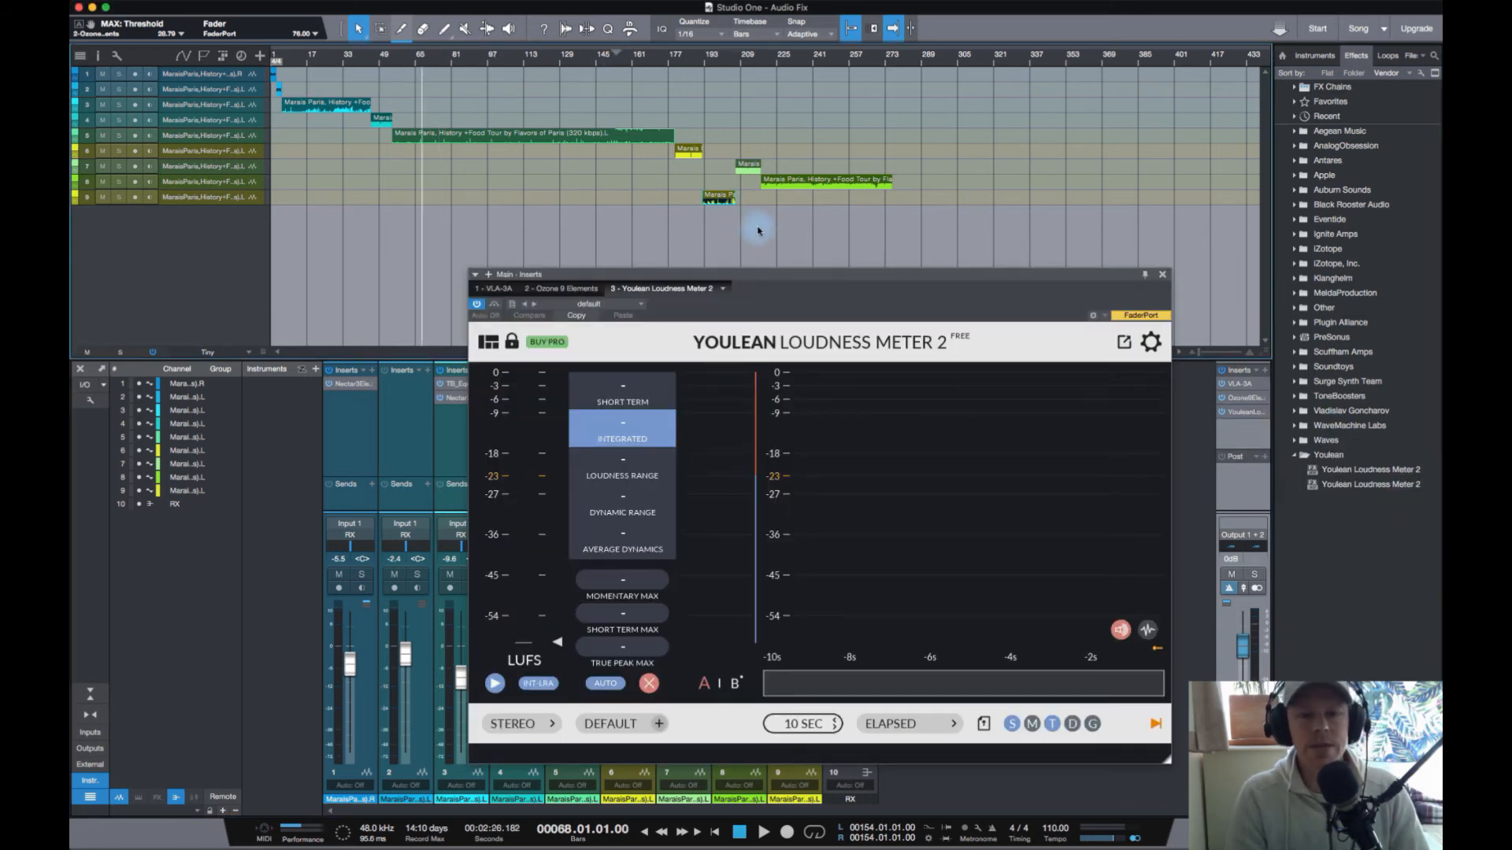
pyautogui.moveTo(801, 277); pyautogui.dragTo(861, 274)
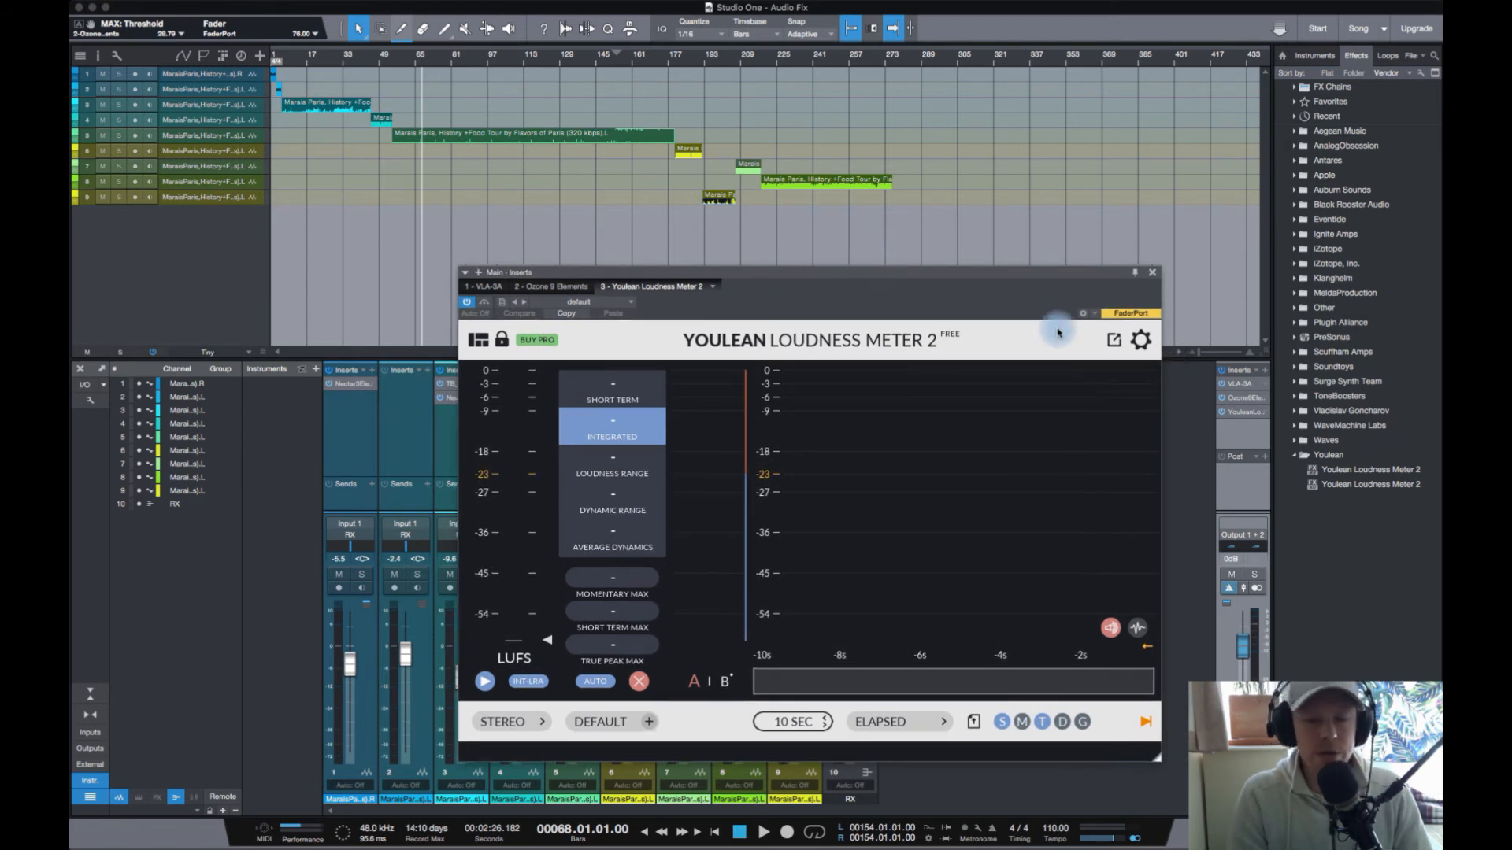
# Step: Measure the loudness of a stretch of channel 5's segment and close the meter window
pyautogui.press('space')
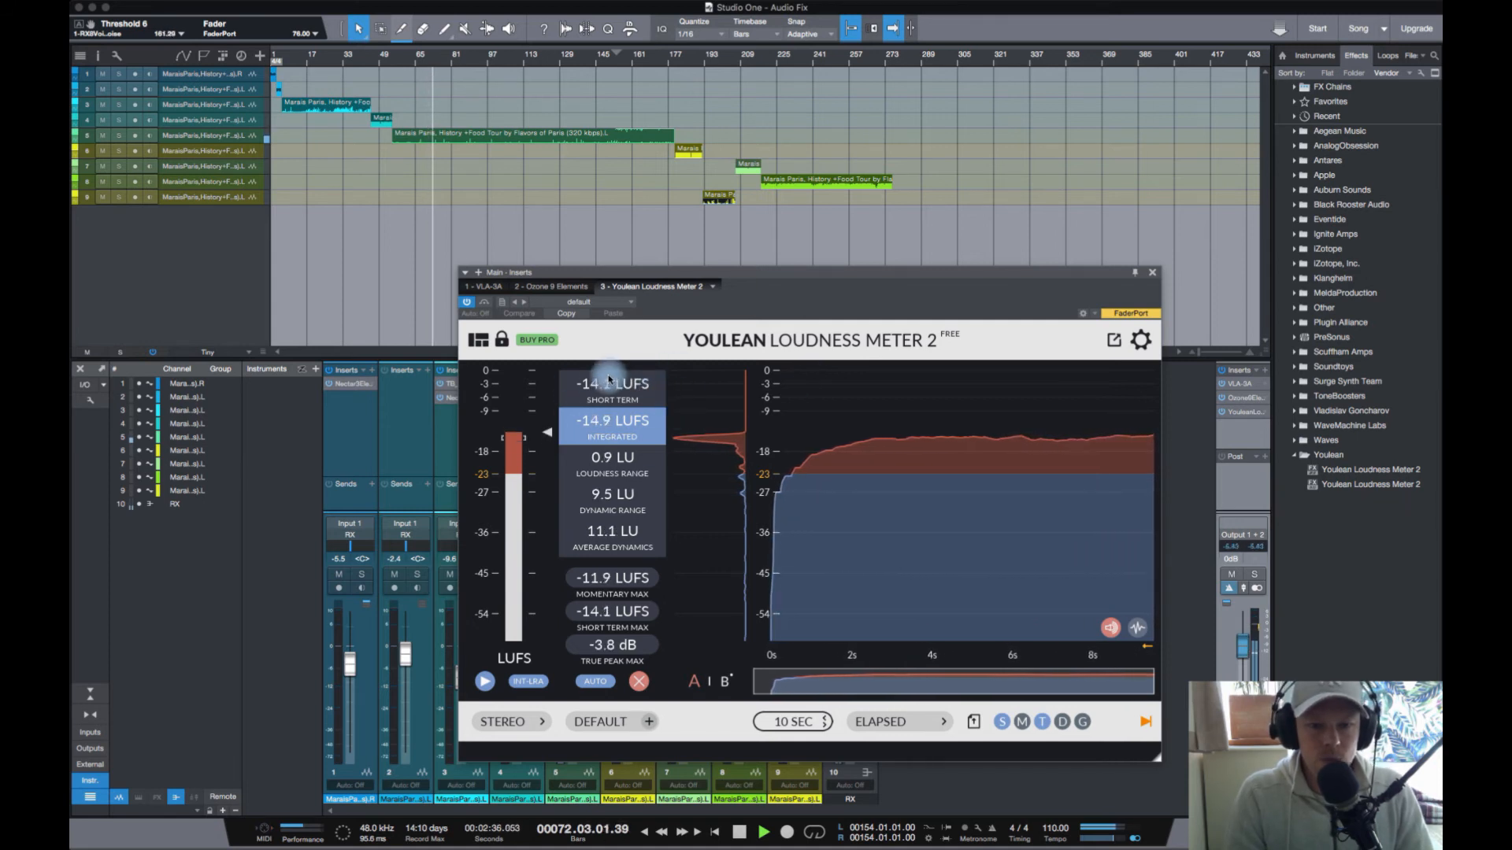
pyautogui.press('space')
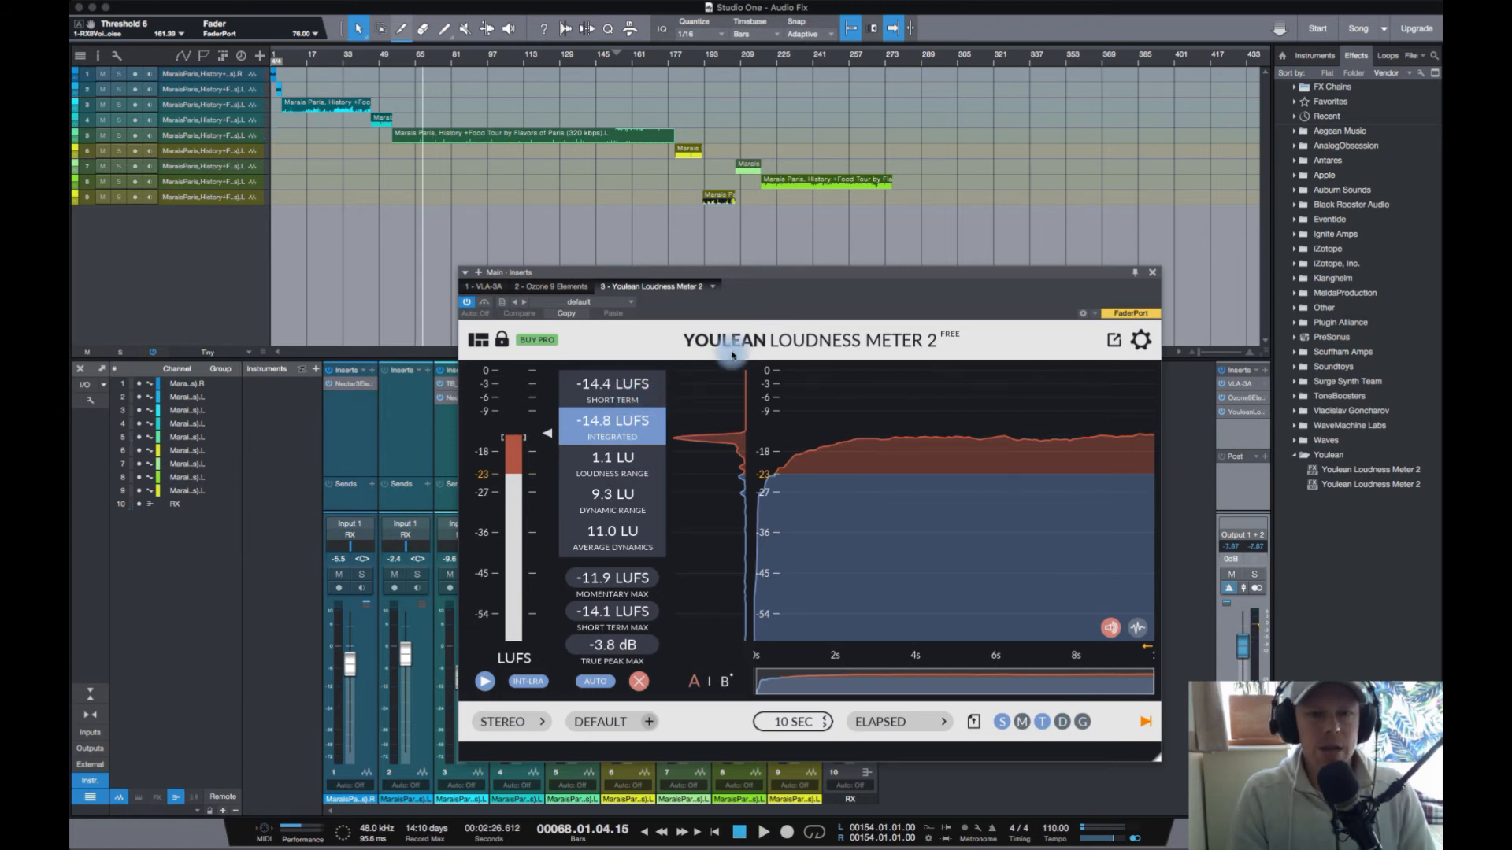
pyautogui.click(1151, 272)
pyautogui.click(399, 55)
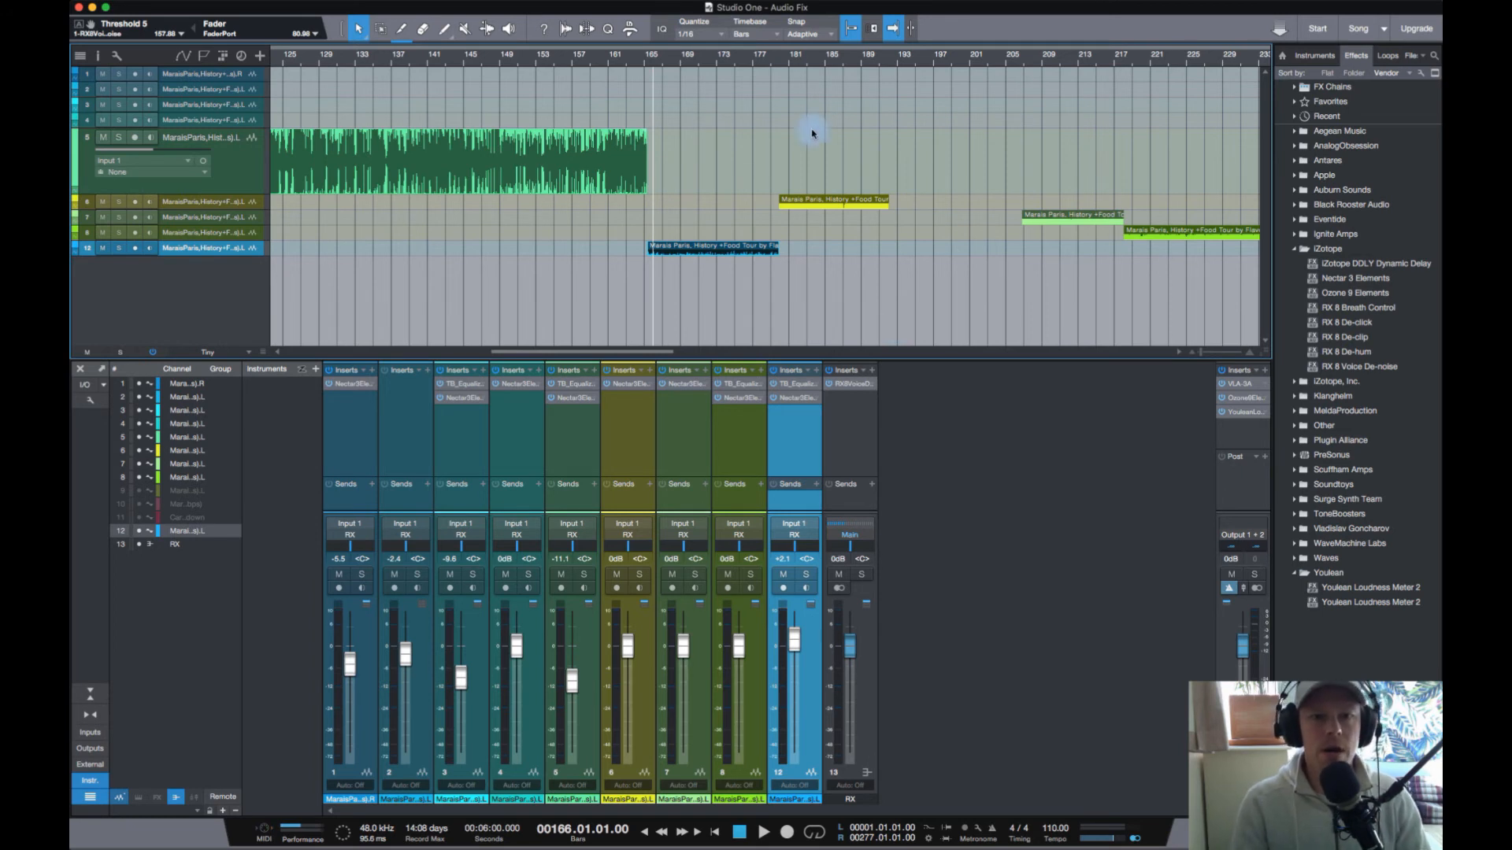
# Step: Listen to channel 12's segment and insert iZotope's RX 8 De-click after Nectar on that channel
pyautogui.click(677, 69)
pyautogui.press('space')
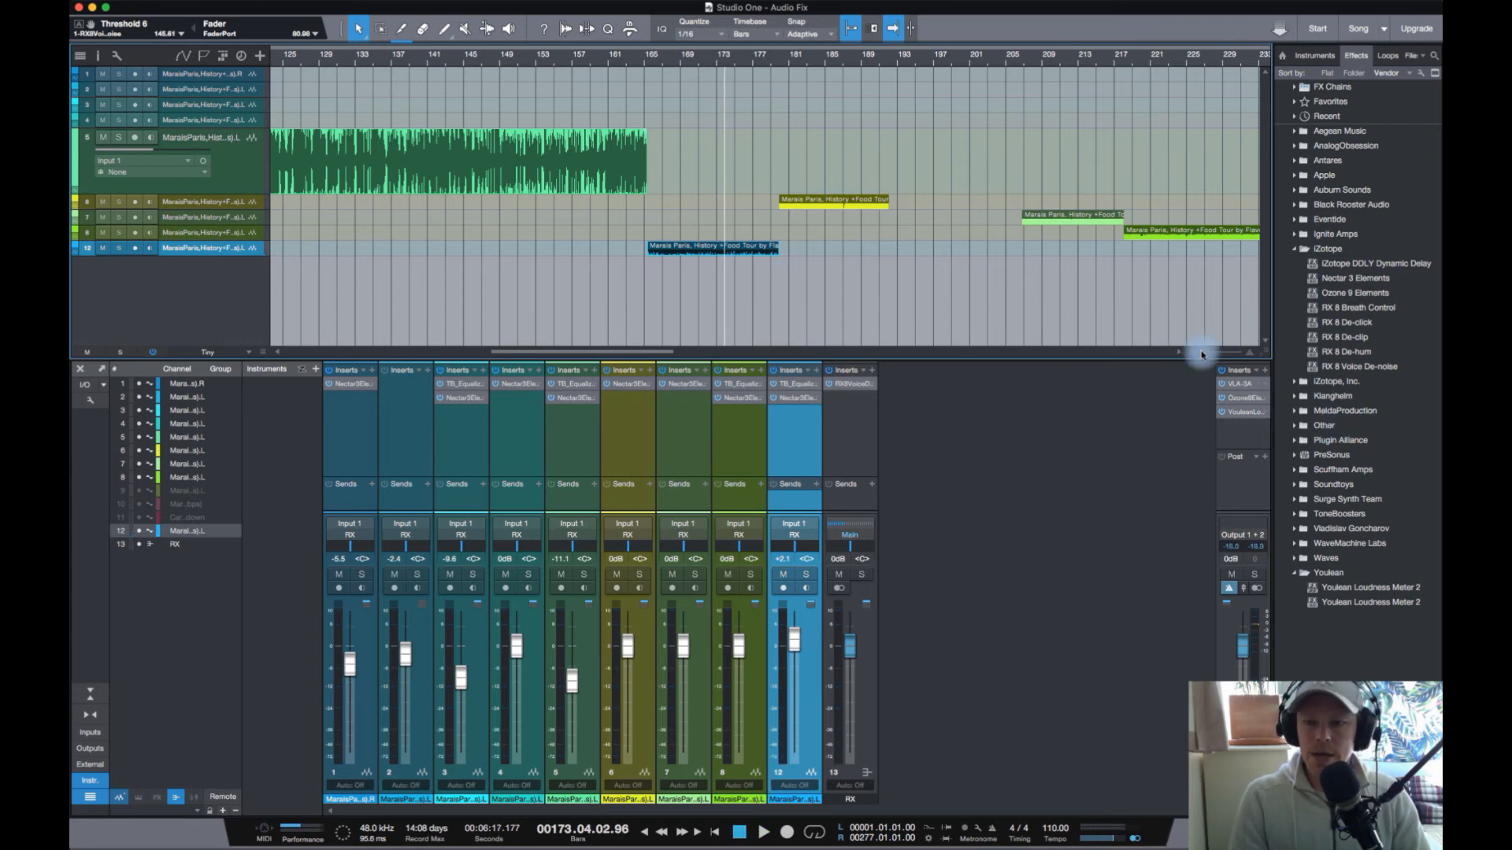
pyautogui.click(1362, 323)
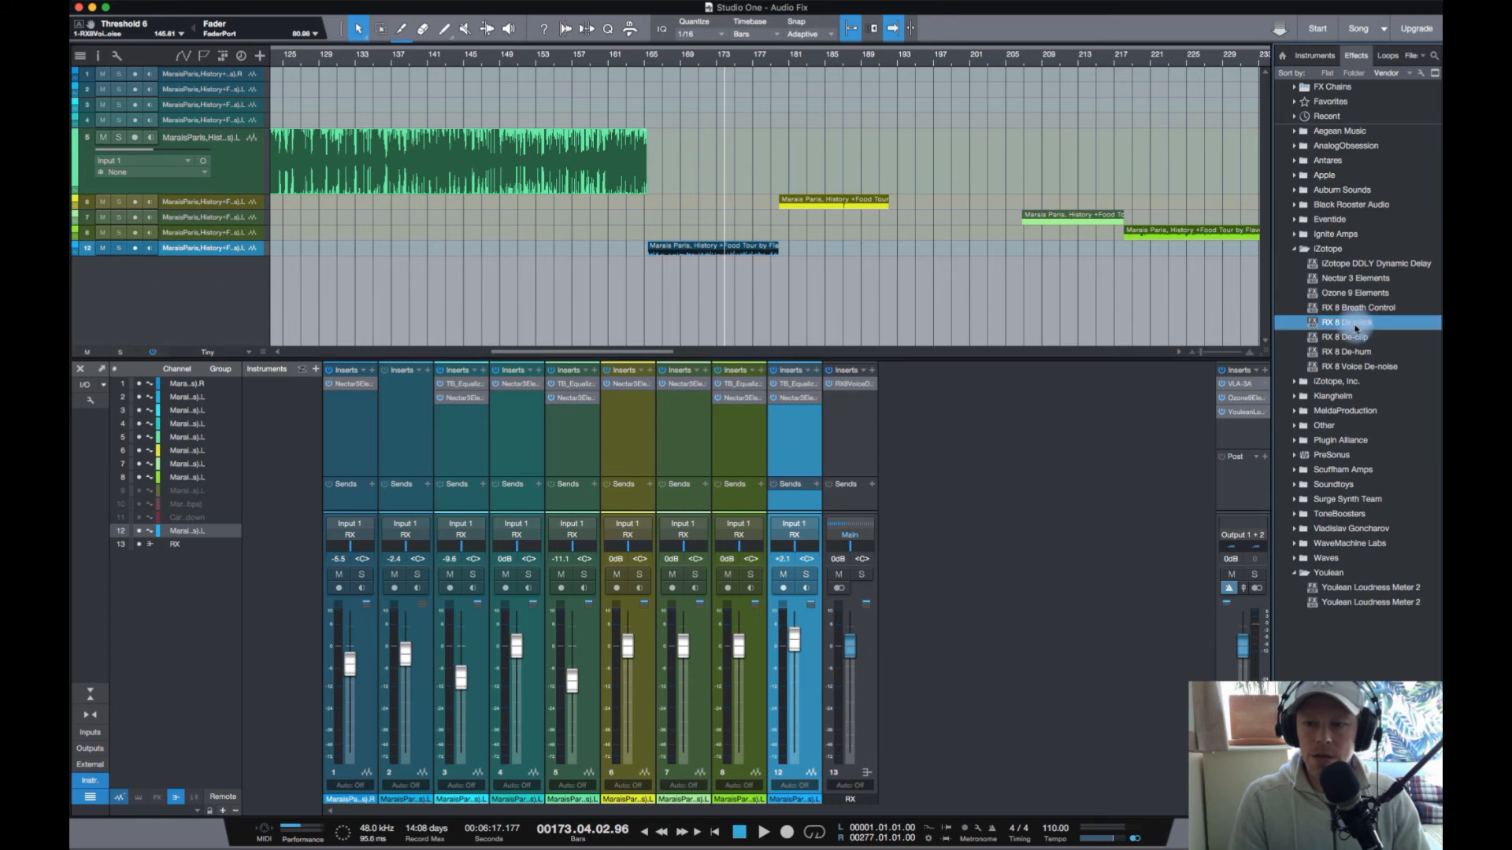
pyautogui.moveTo(1356, 327); pyautogui.dragTo(802, 446)
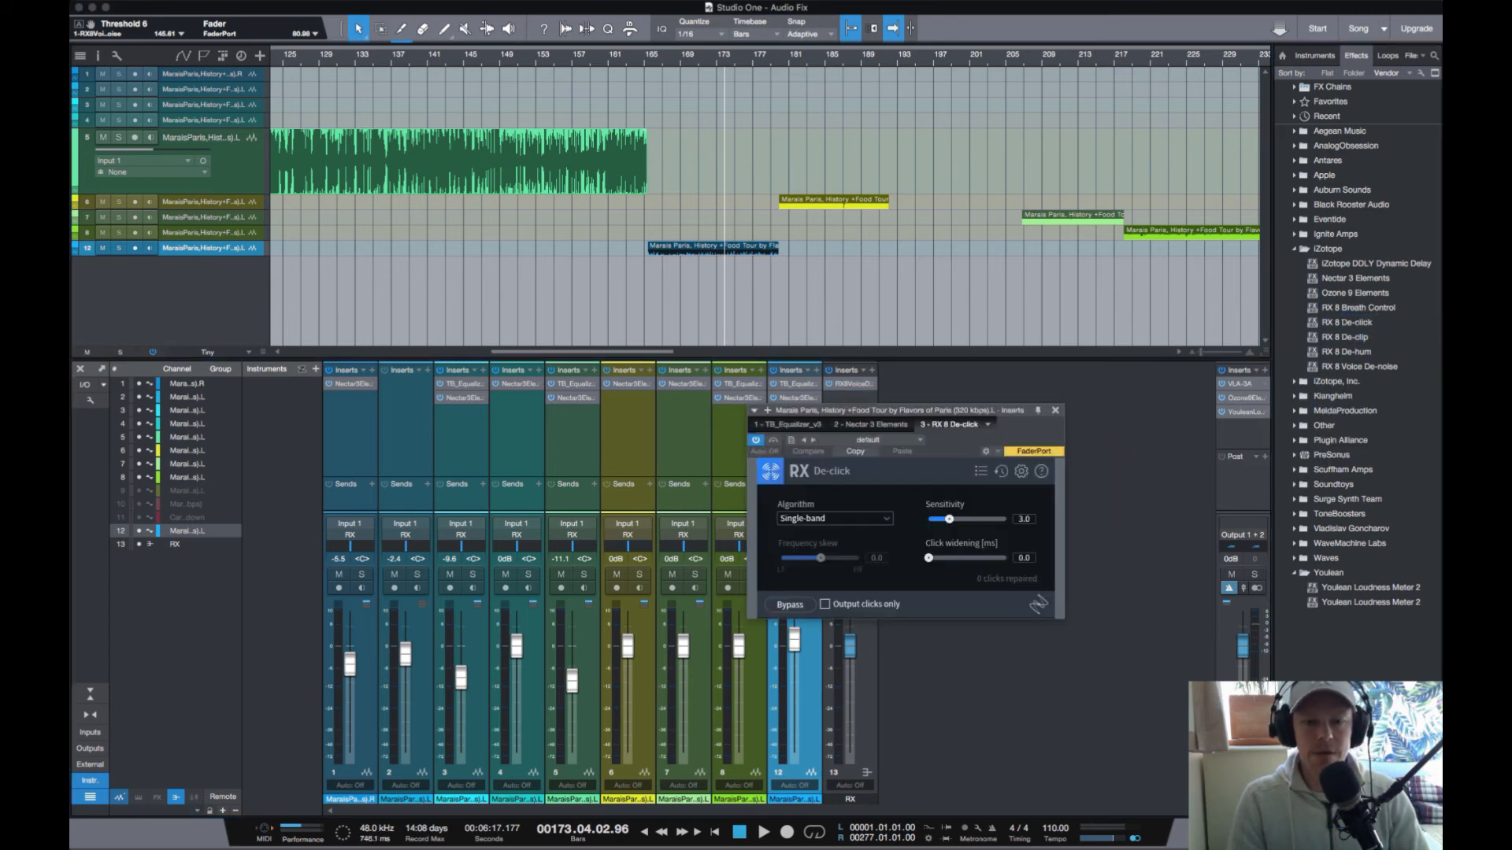
# Step: Set De-click's sensitivity to 6.6 while auditioning only the removed clicks from bar 166, and switch the clicks-only output off again
pyautogui.click(654, 64)
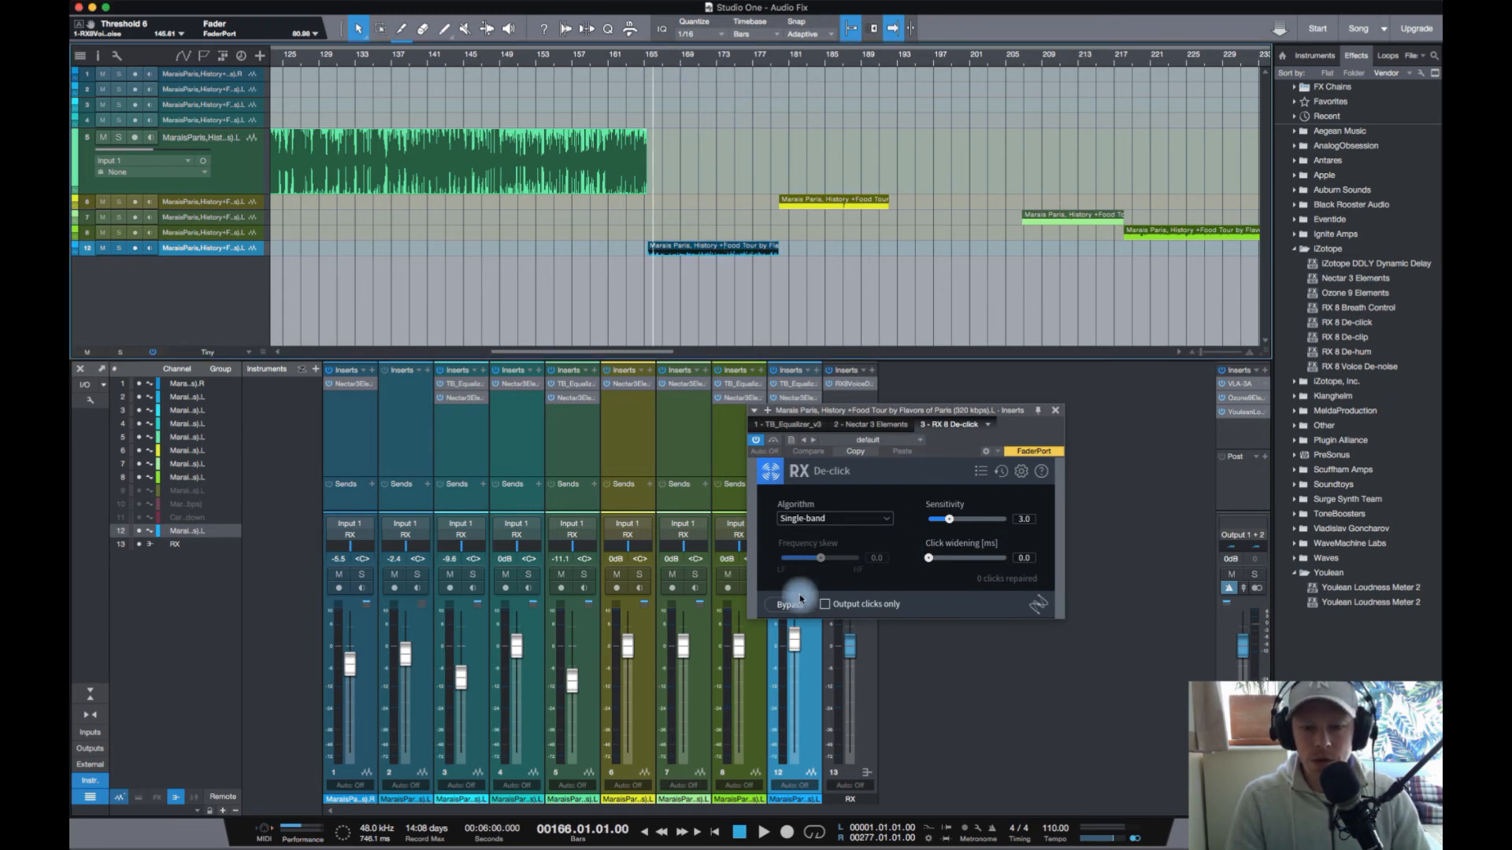
pyautogui.click(825, 605)
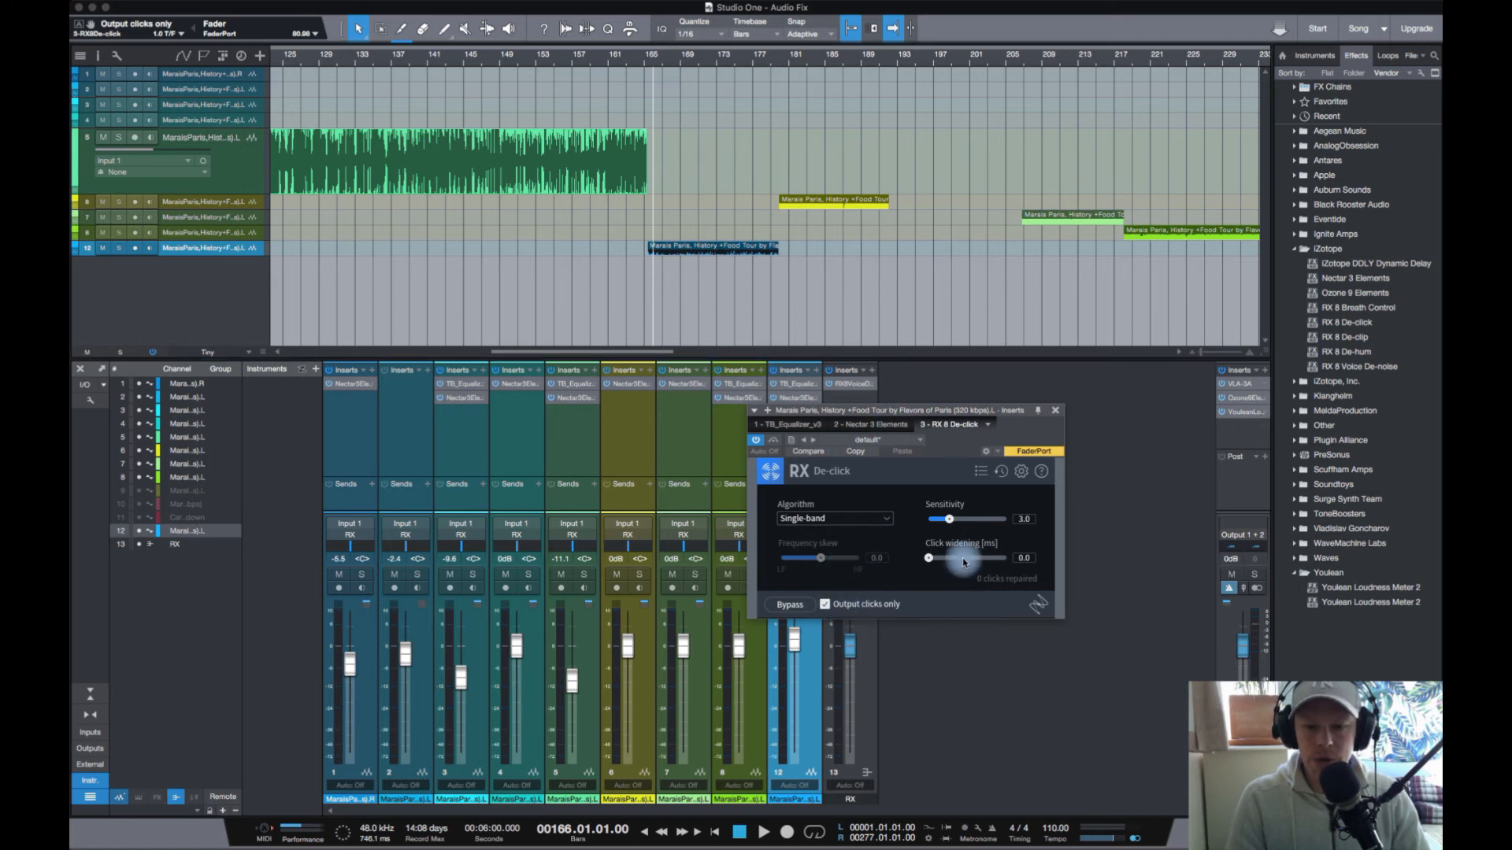
pyautogui.press('space')
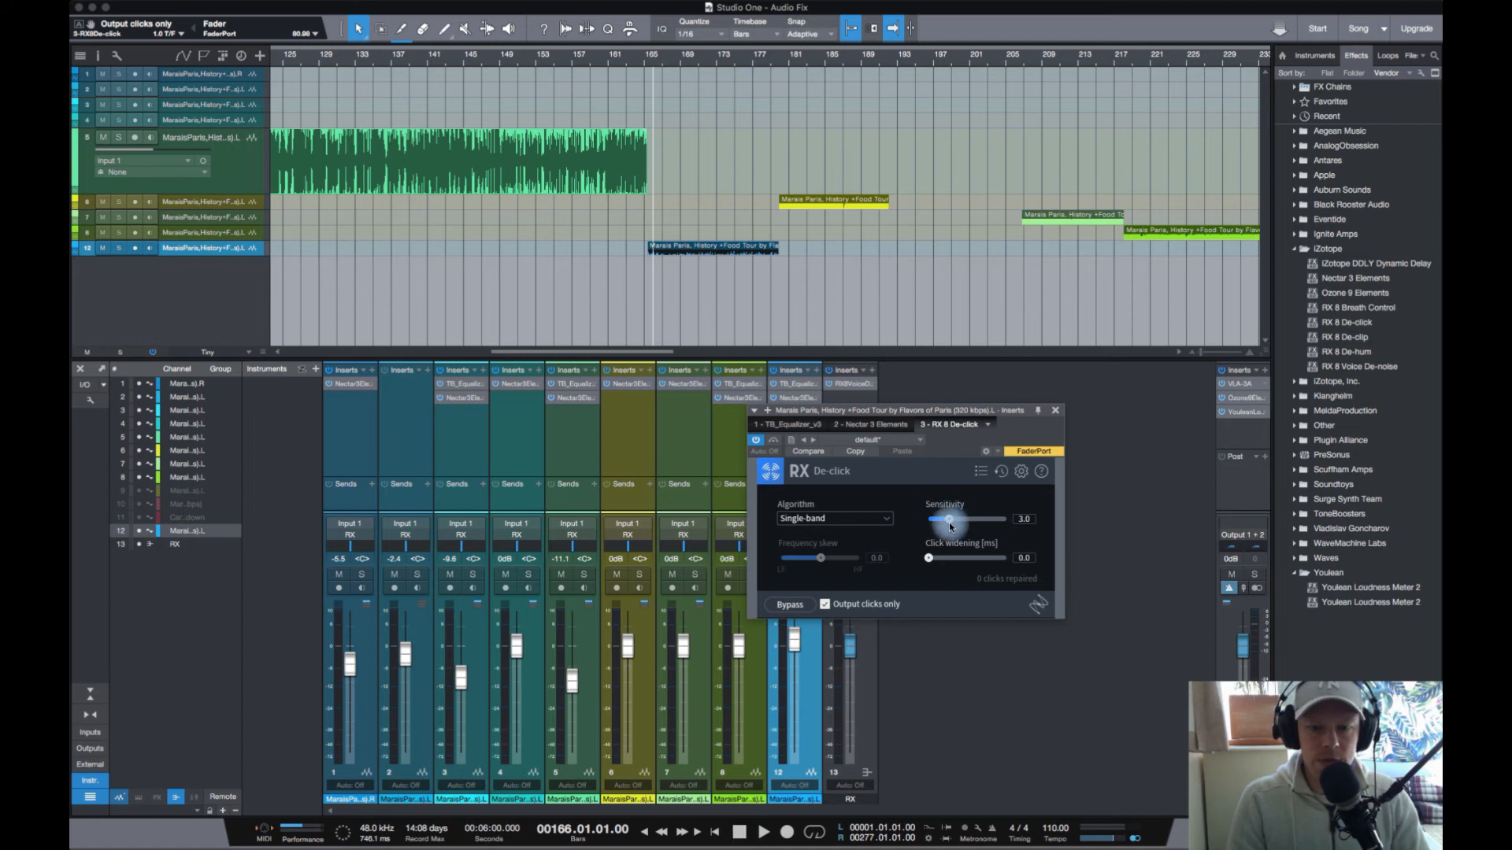
pyautogui.moveTo(953, 524); pyautogui.dragTo(1001, 521)
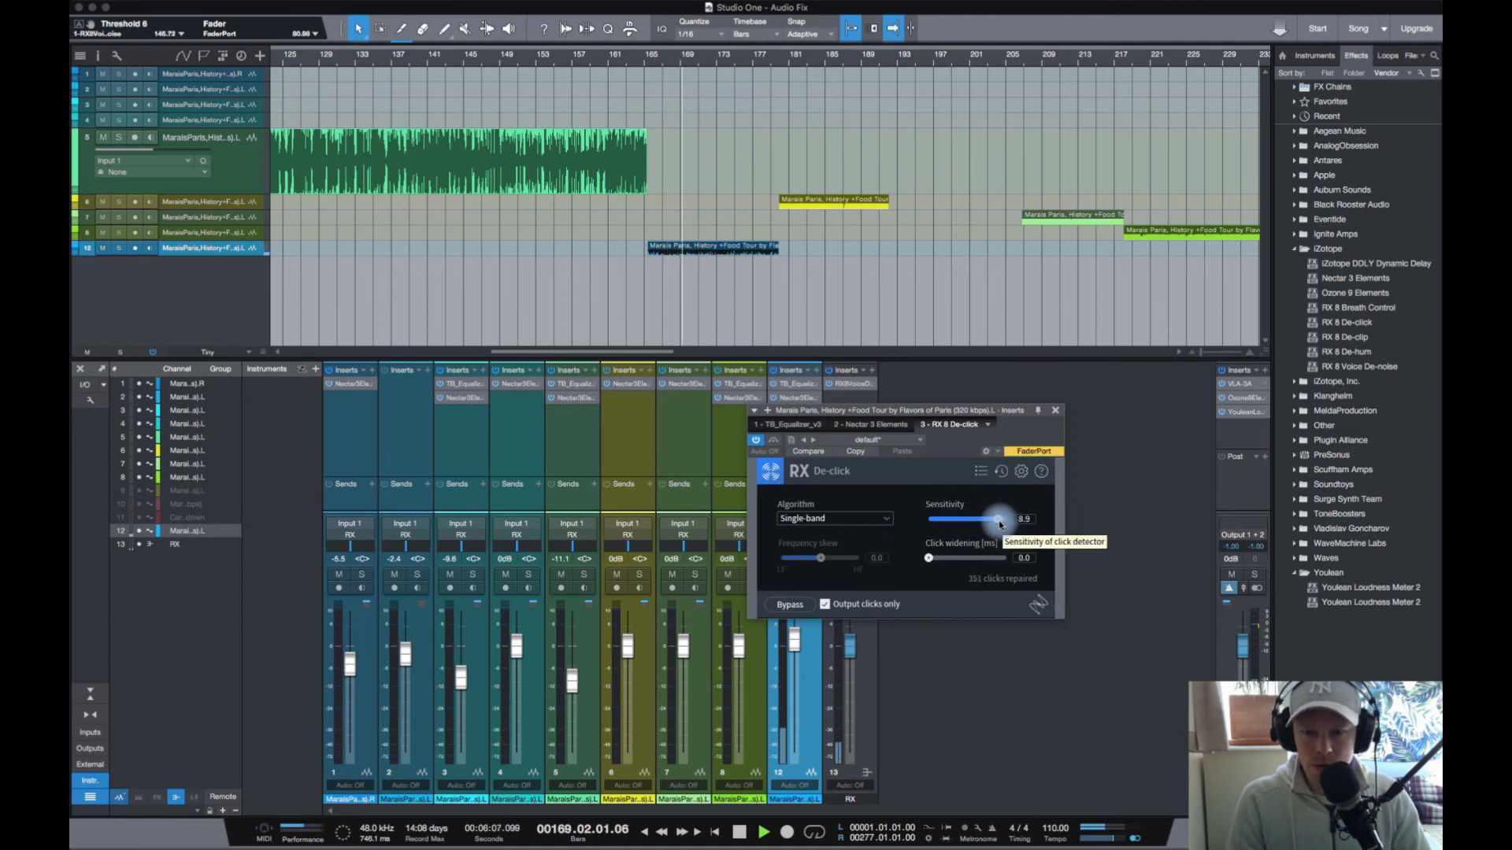
pyautogui.moveTo(998, 525); pyautogui.dragTo(981, 526)
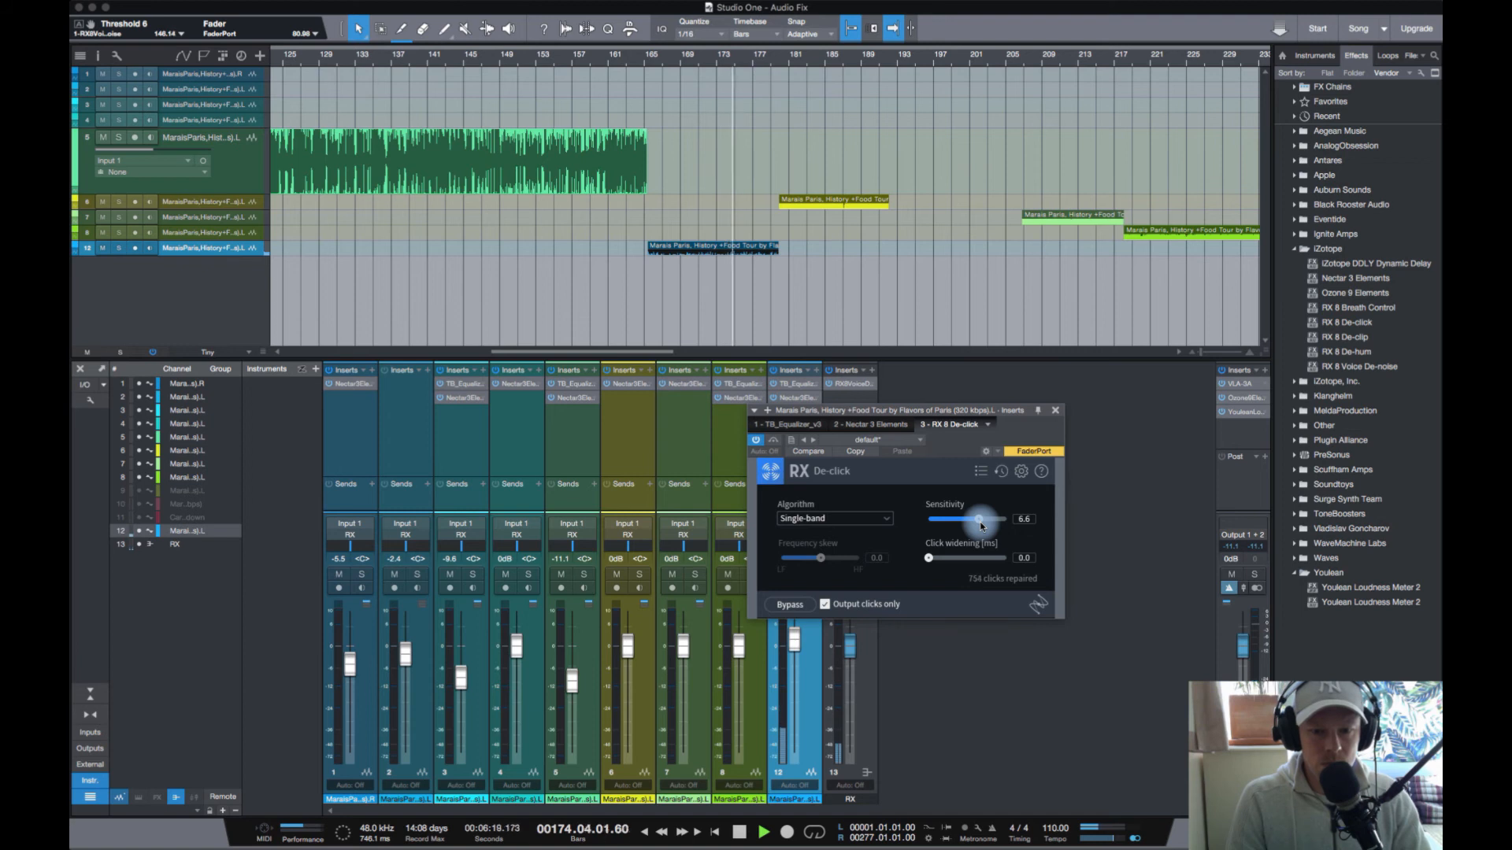
pyautogui.press('space')
pyautogui.click(824, 604)
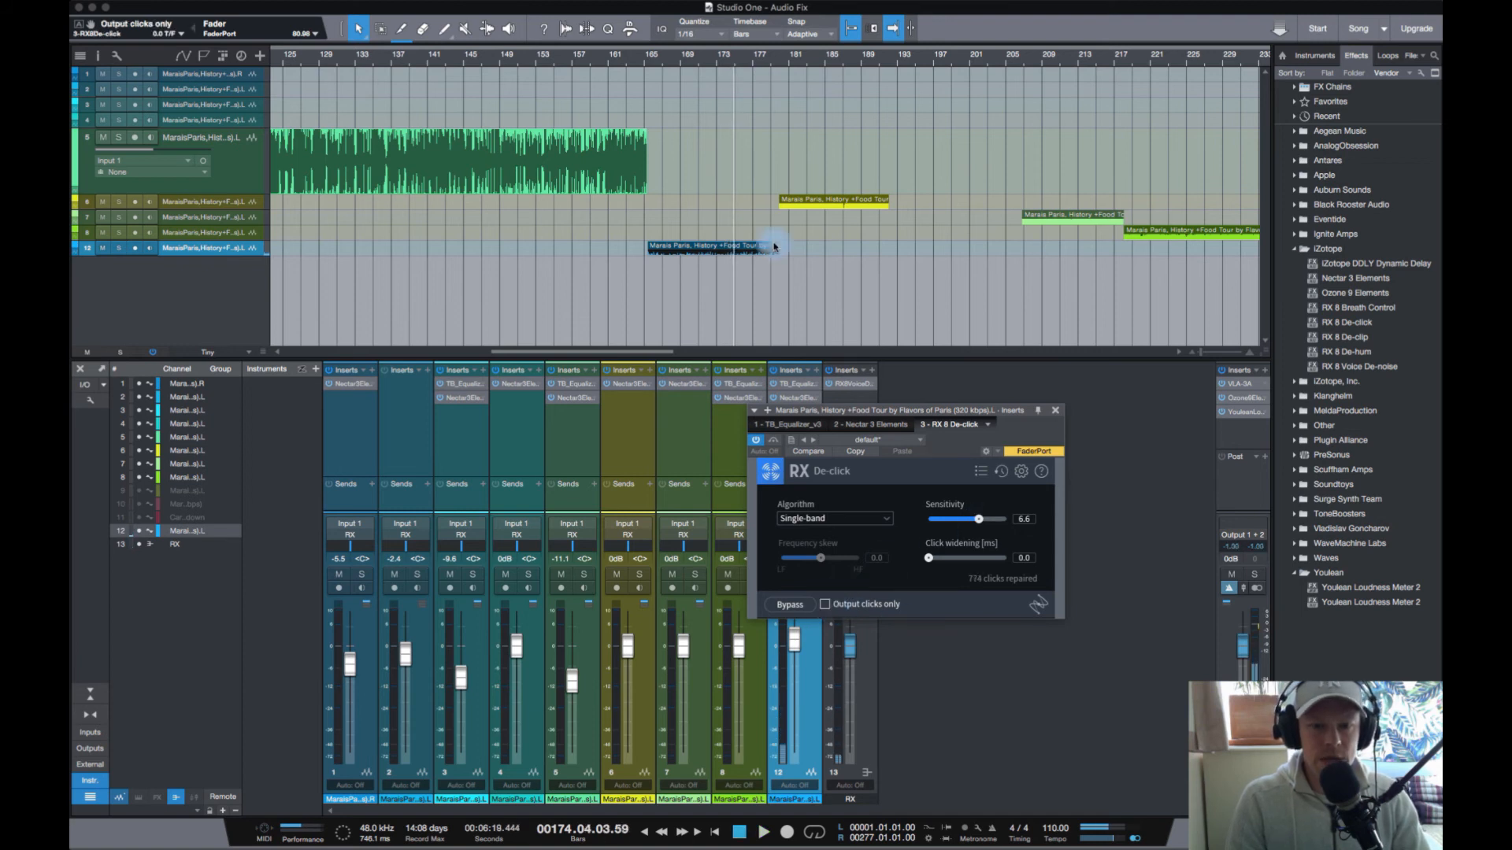
# Step: Compare channel 12's segment from bar 166 with De-click active and bypassed, leave it active and close its window
pyautogui.click(653, 63)
pyautogui.press('space')
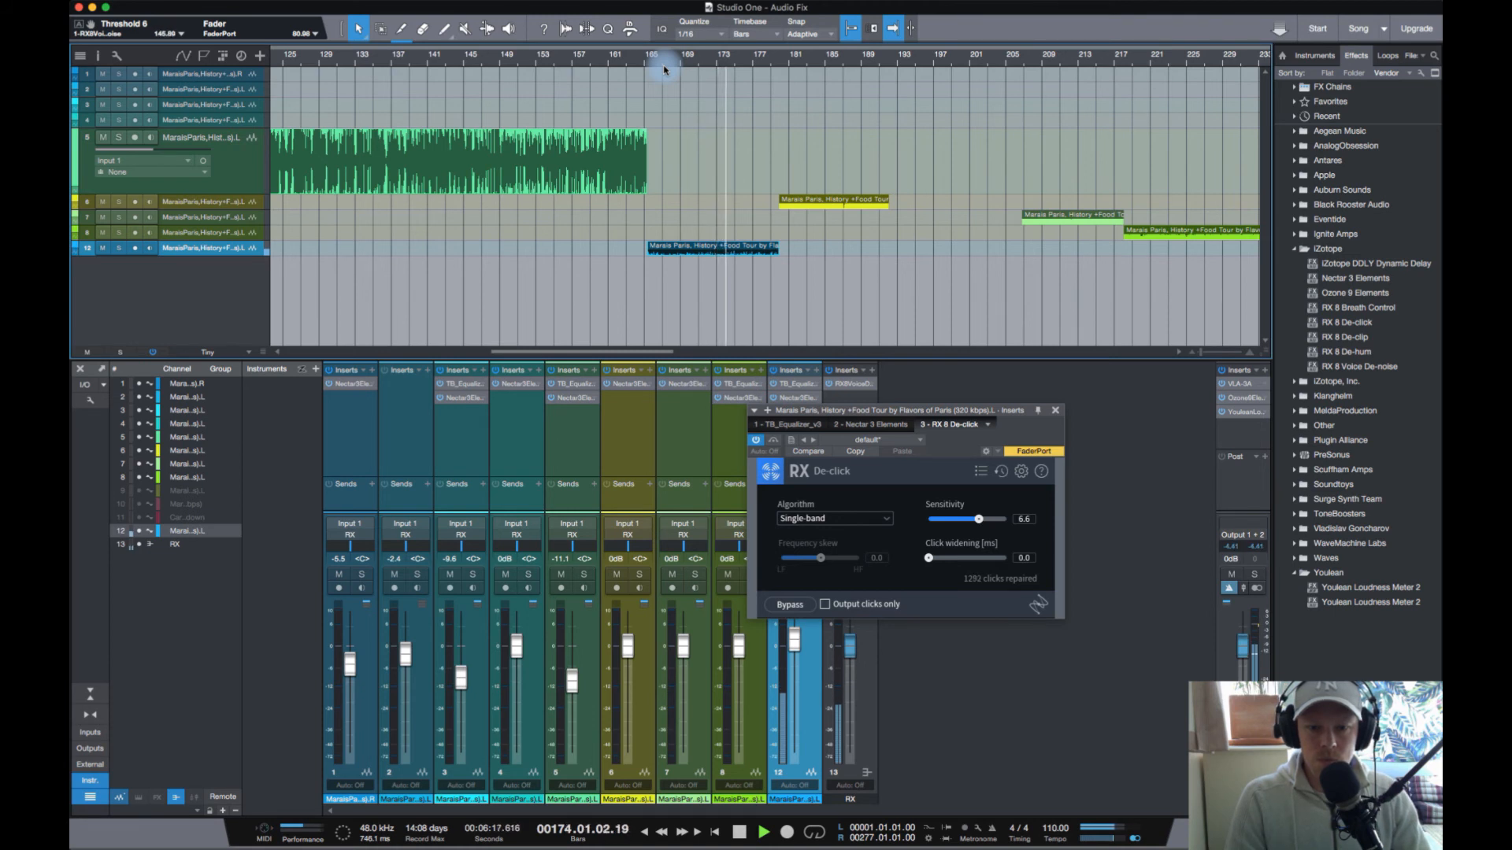
pyautogui.press('space')
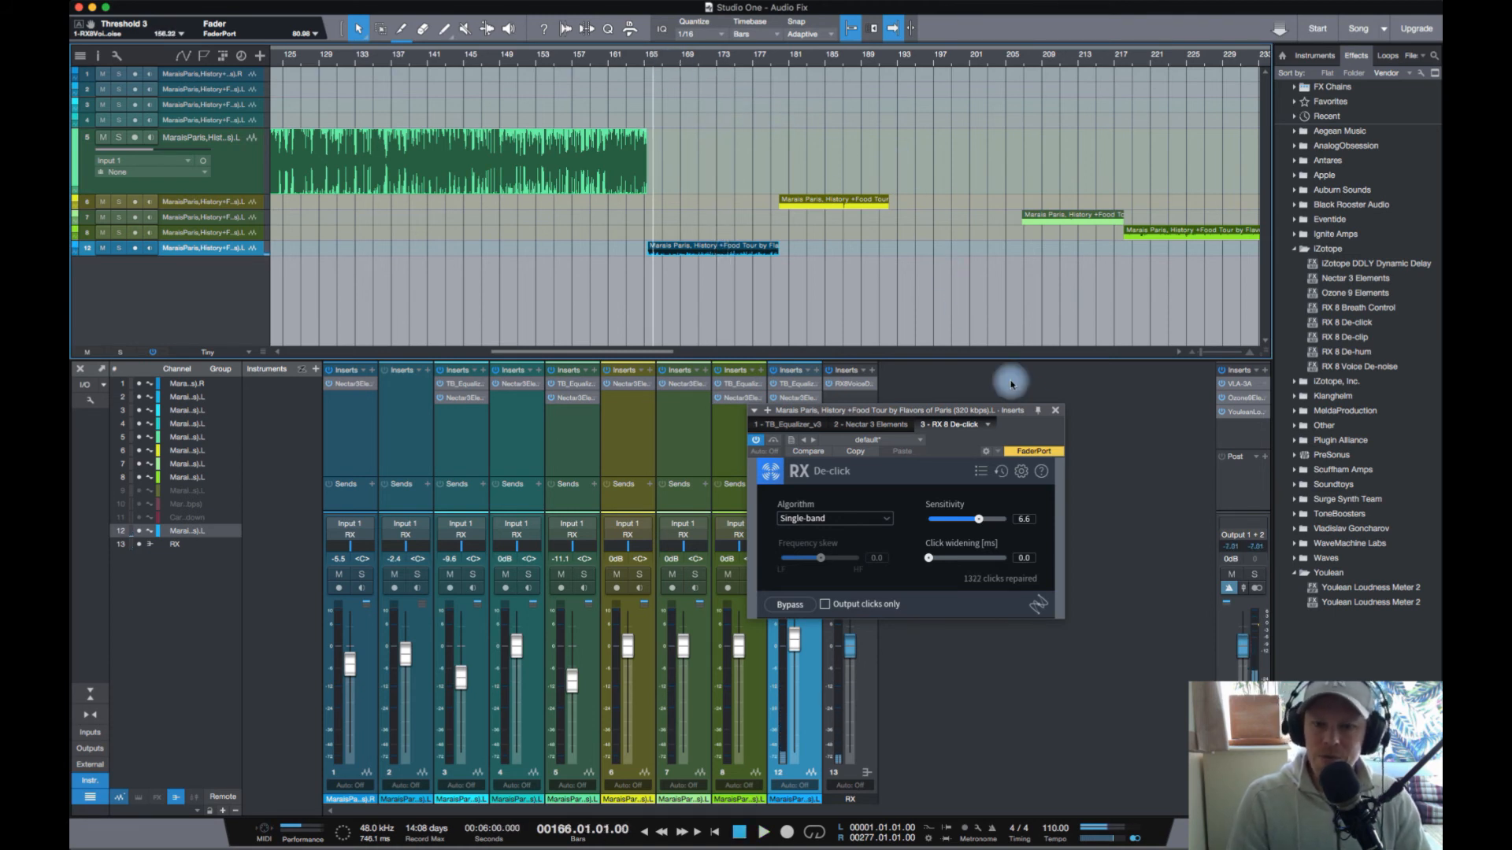
pyautogui.click(790, 605)
pyautogui.press('space')
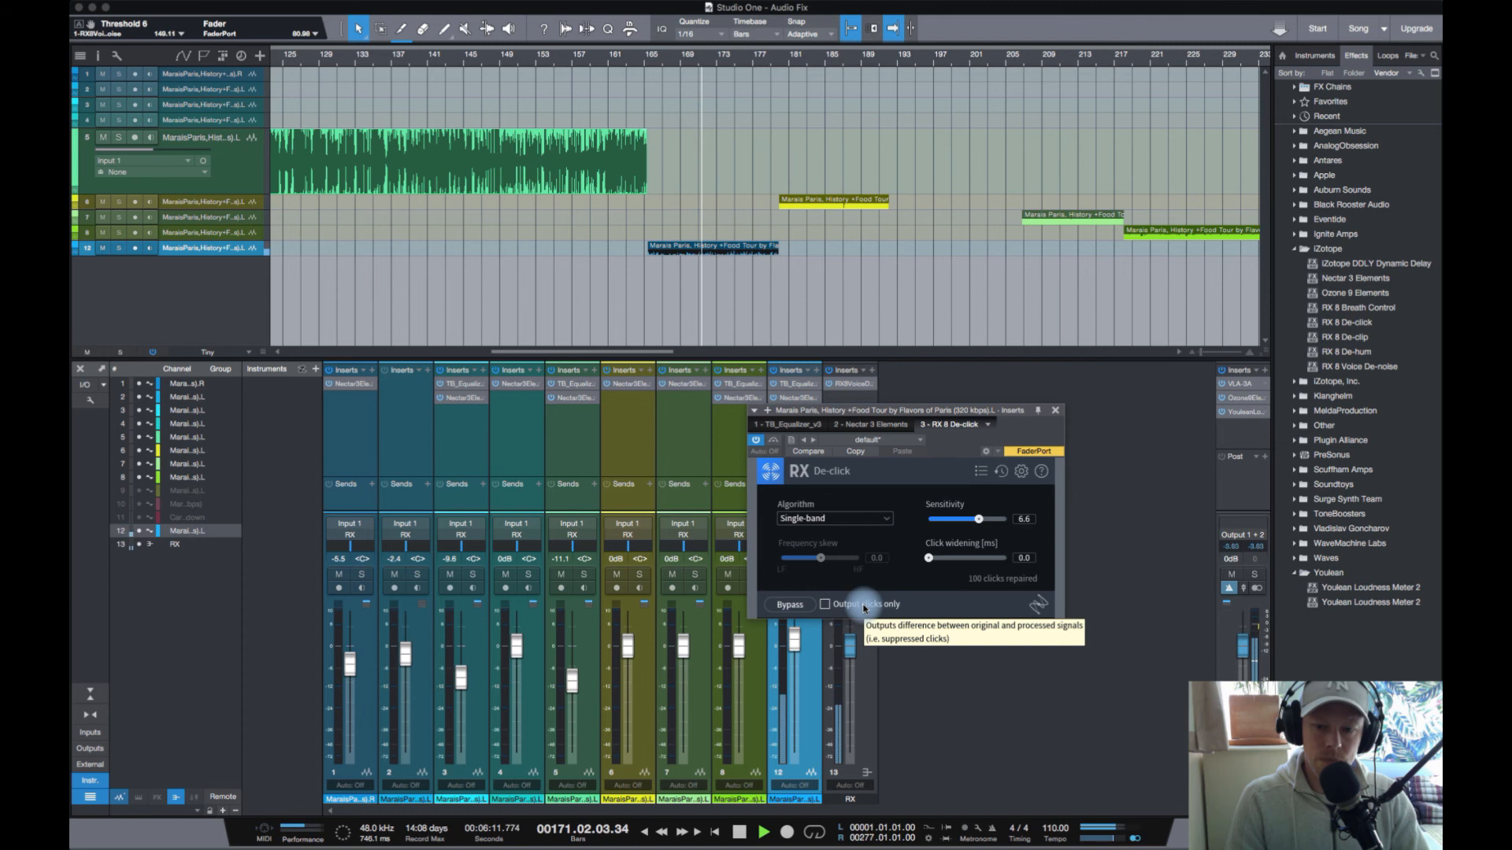
pyautogui.press('space')
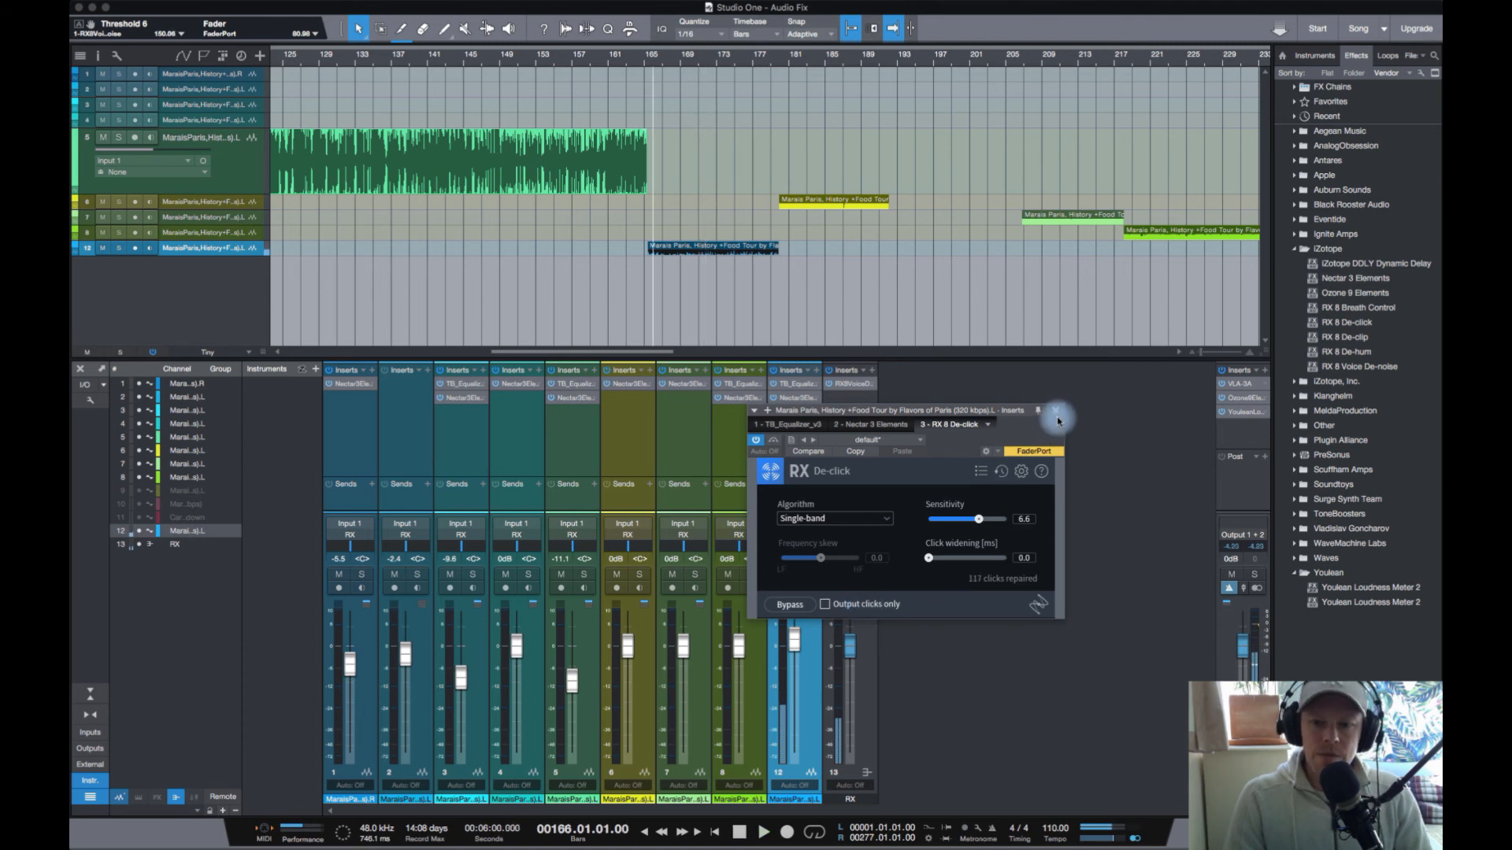
pyautogui.click(1055, 410)
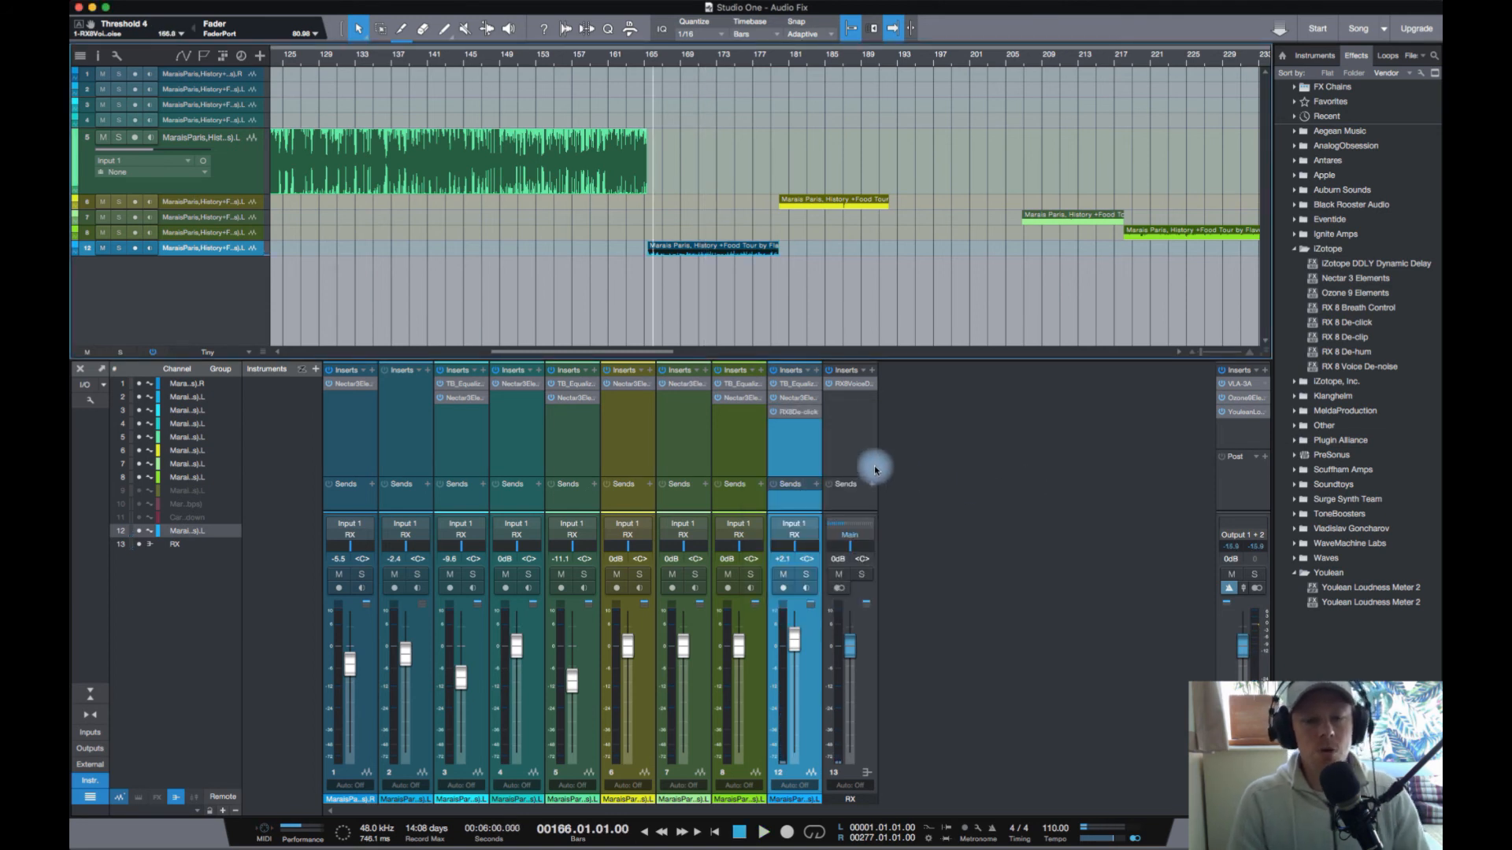
# Step: Place the playhead at bar 169 in channel 12's segment and play it
pyautogui.click(664, 60)
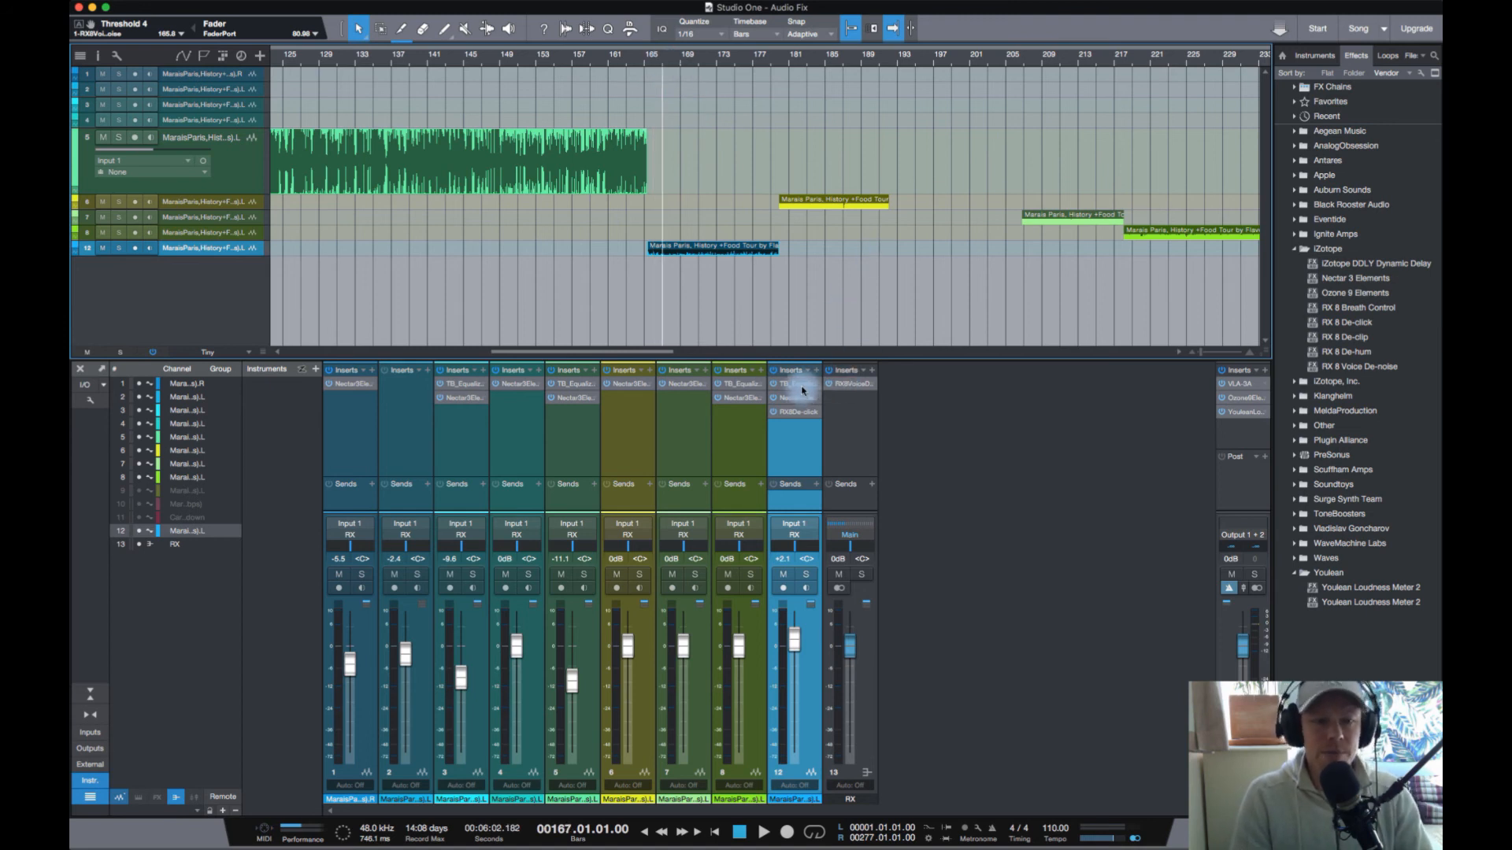
pyautogui.click(681, 62)
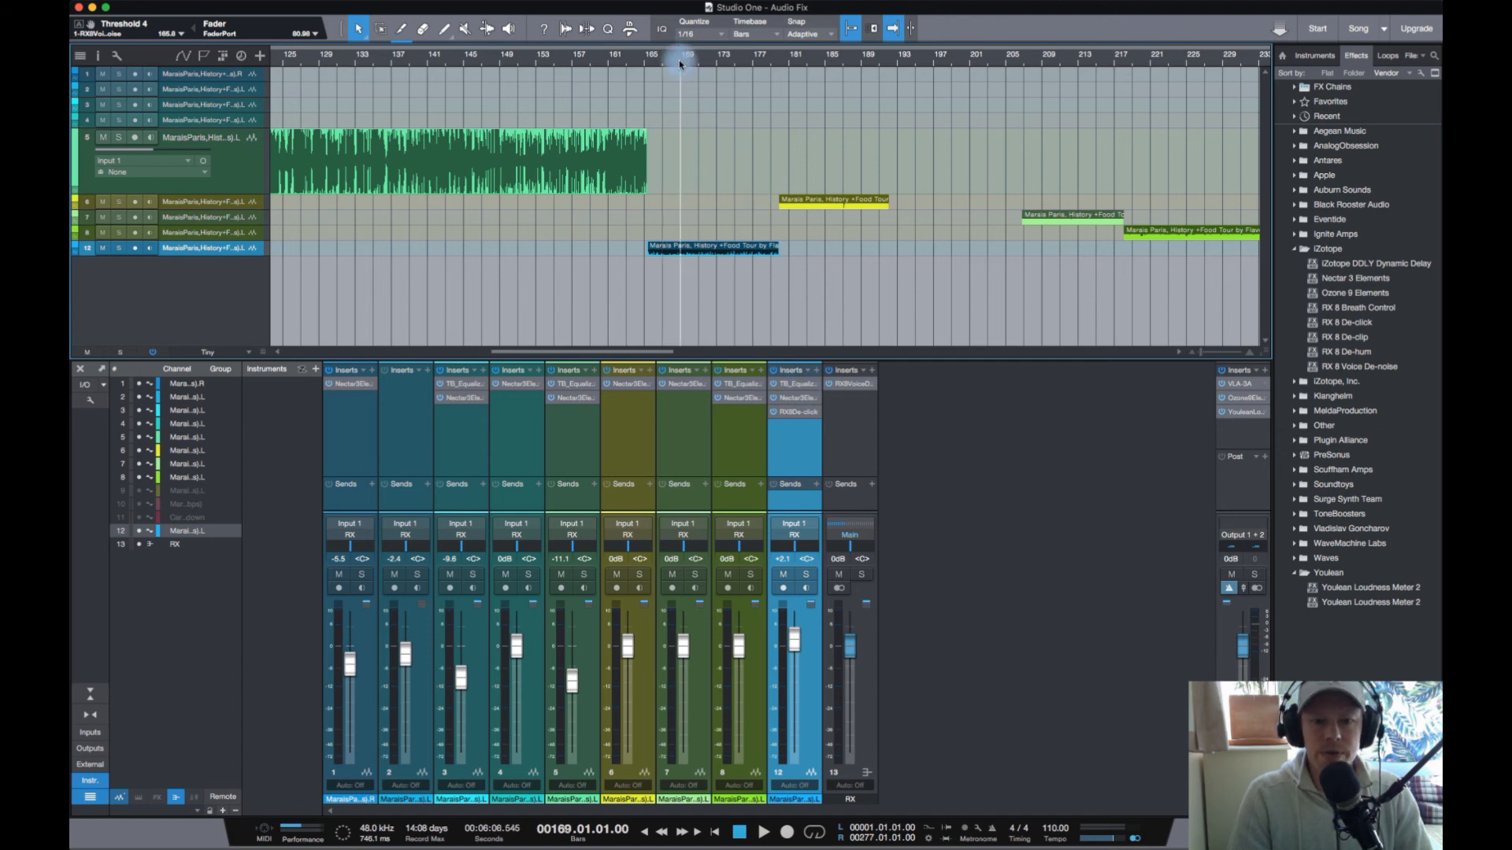
pyautogui.press('space')
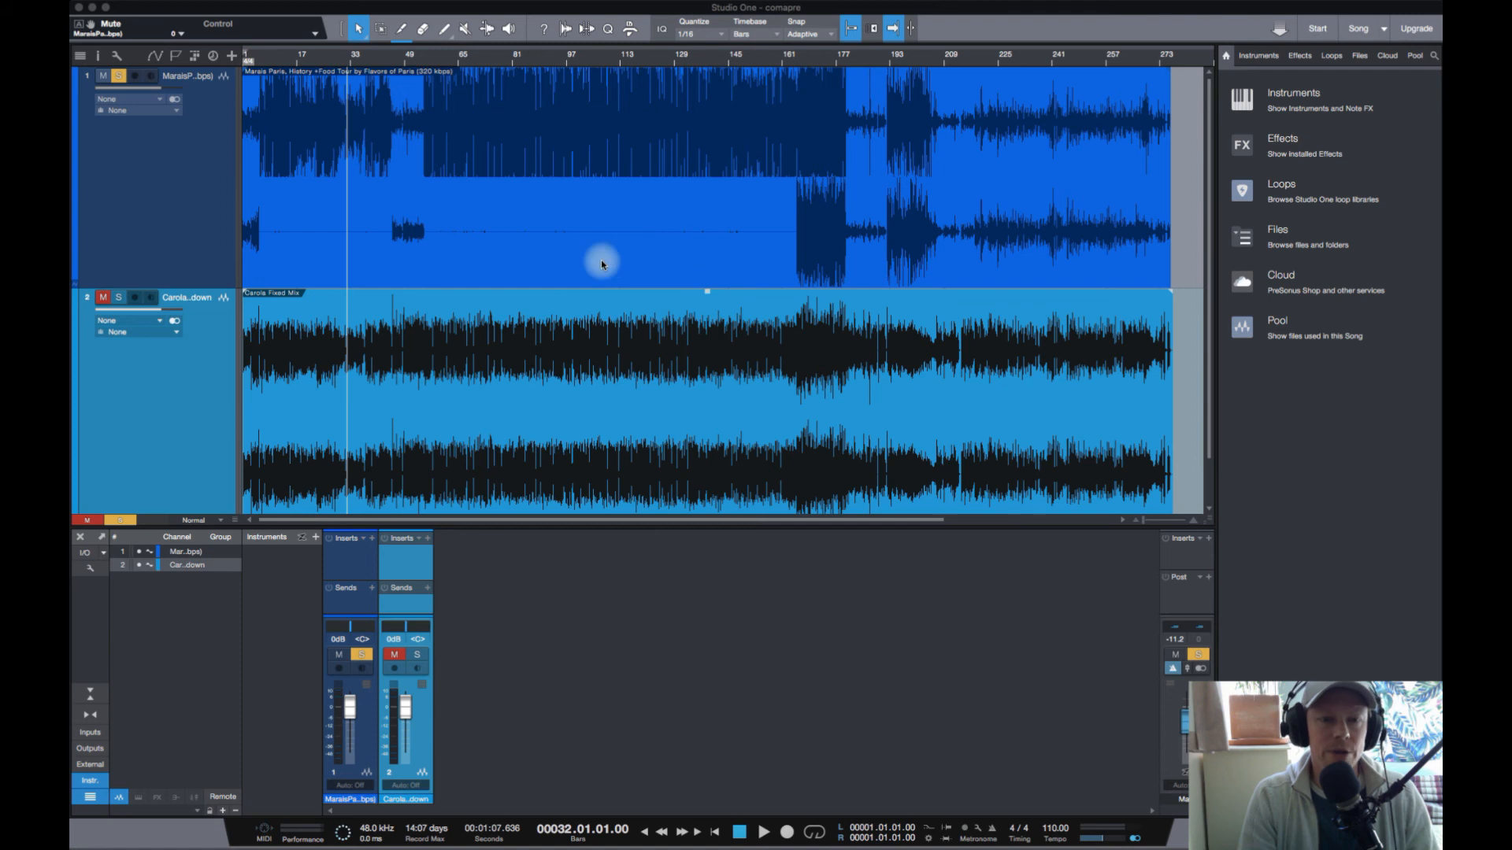
# Step: Compare the original track from bar 27 with the fixed mix from bar 25, switching mute and solo between the two tracks
pyautogui.click(330, 59)
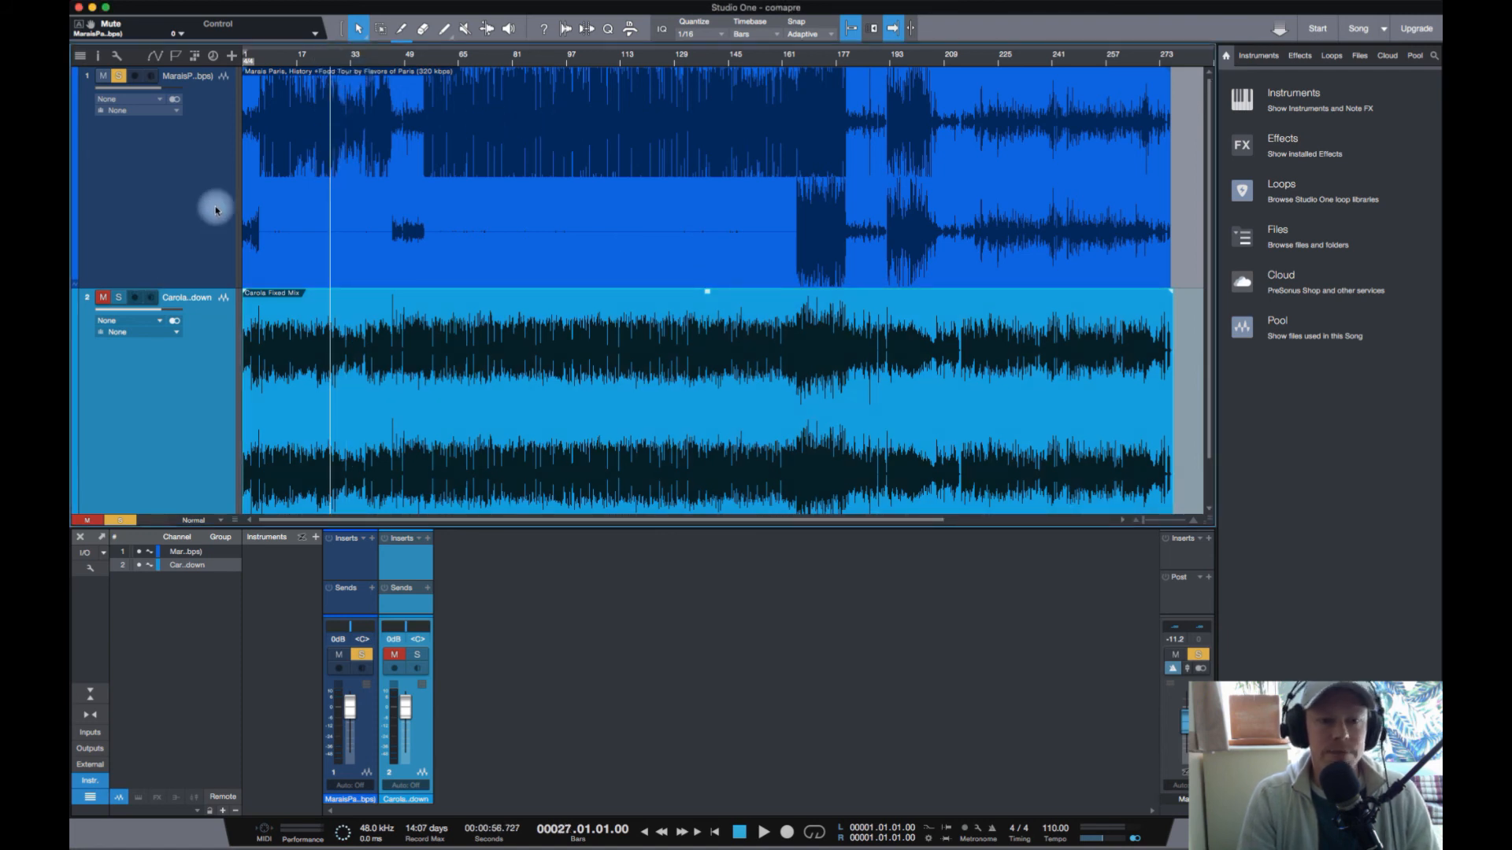
pyautogui.press('space')
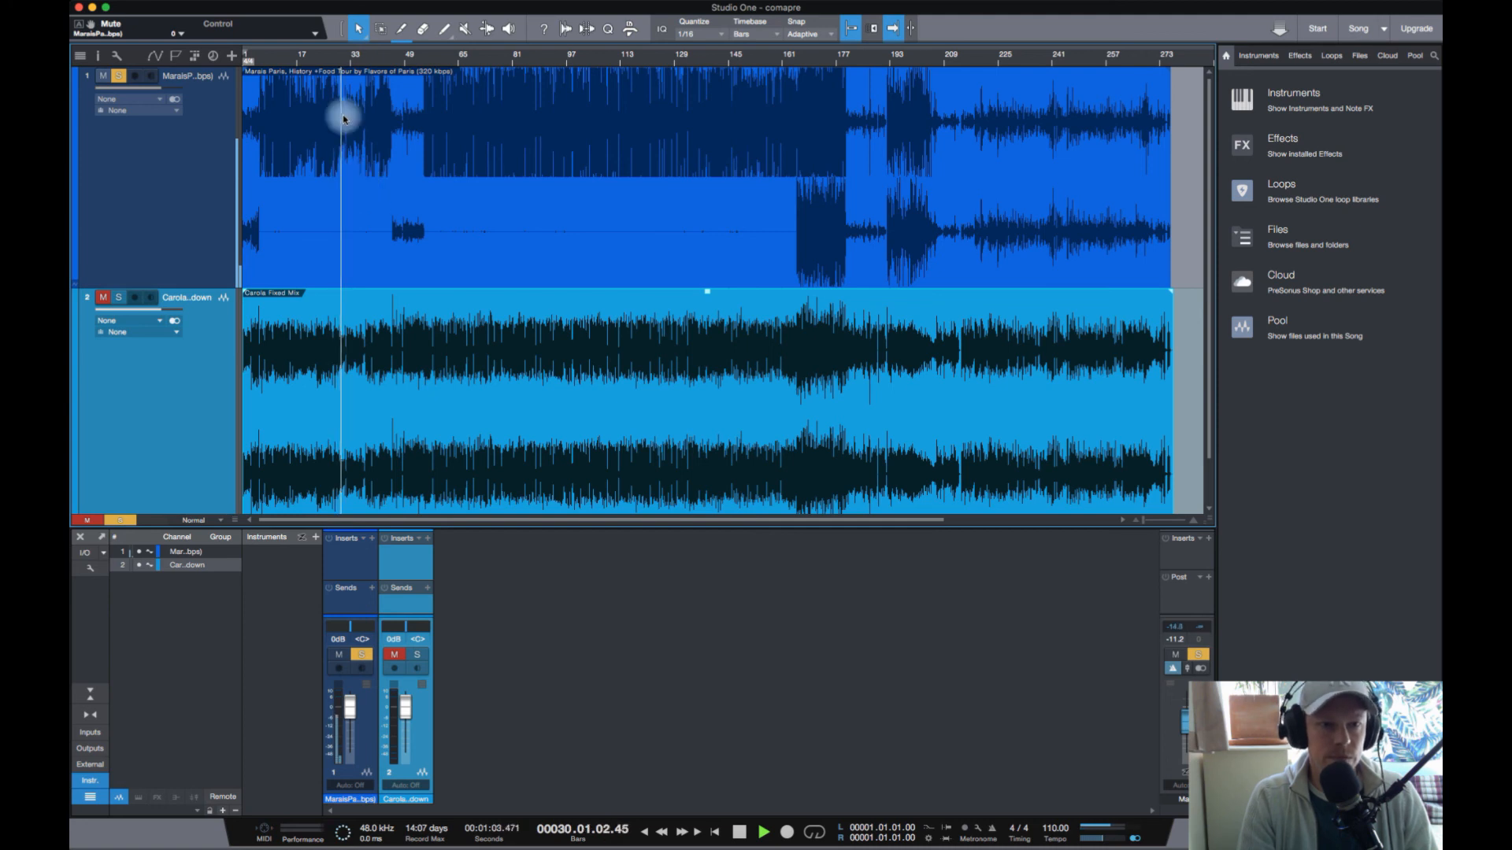
pyautogui.click(324, 63)
pyautogui.click(119, 76)
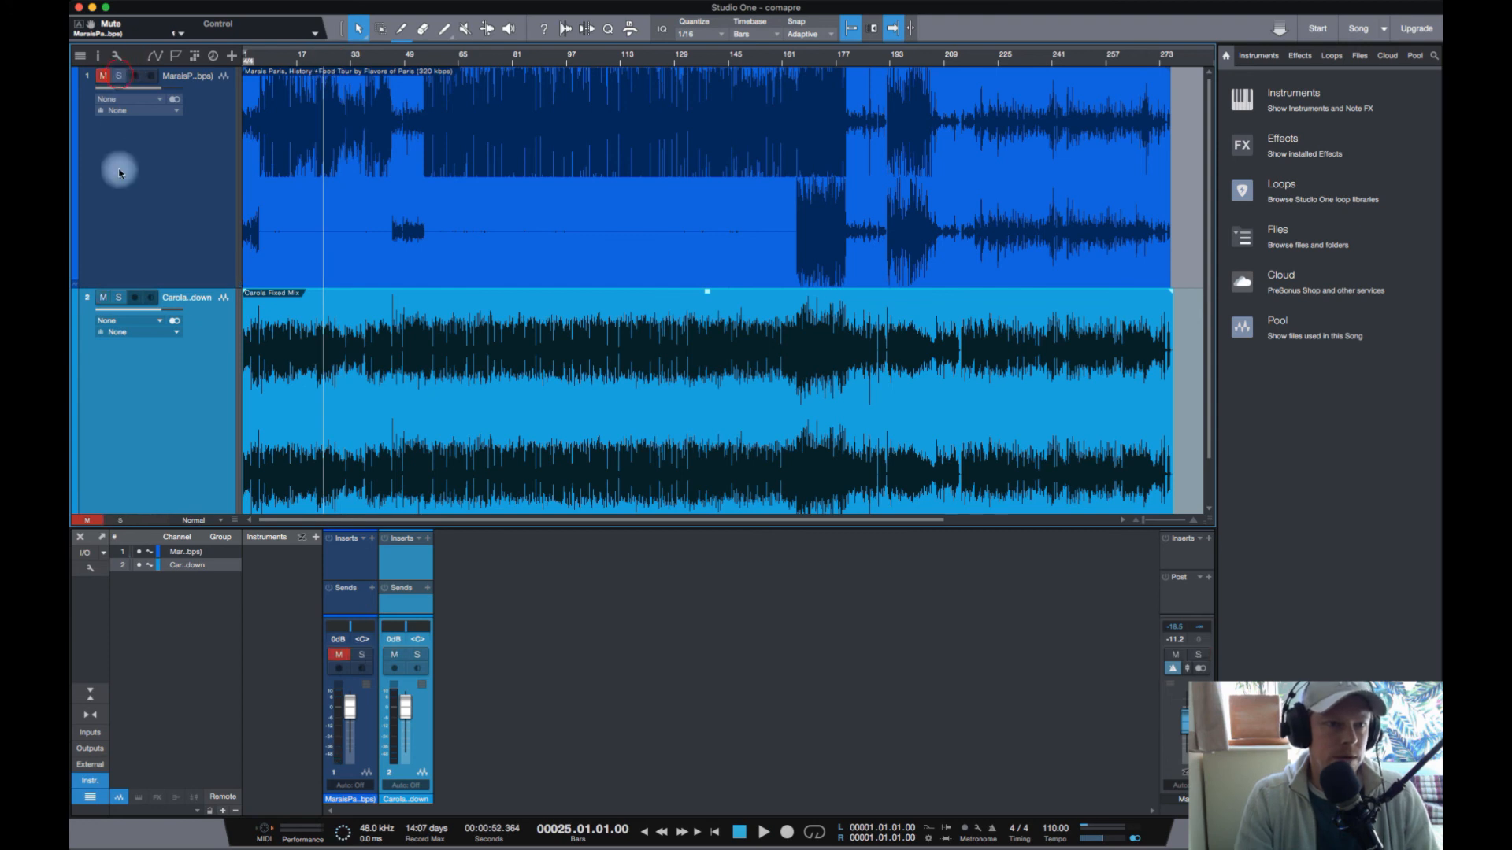
pyautogui.click(118, 297)
pyautogui.press('space')
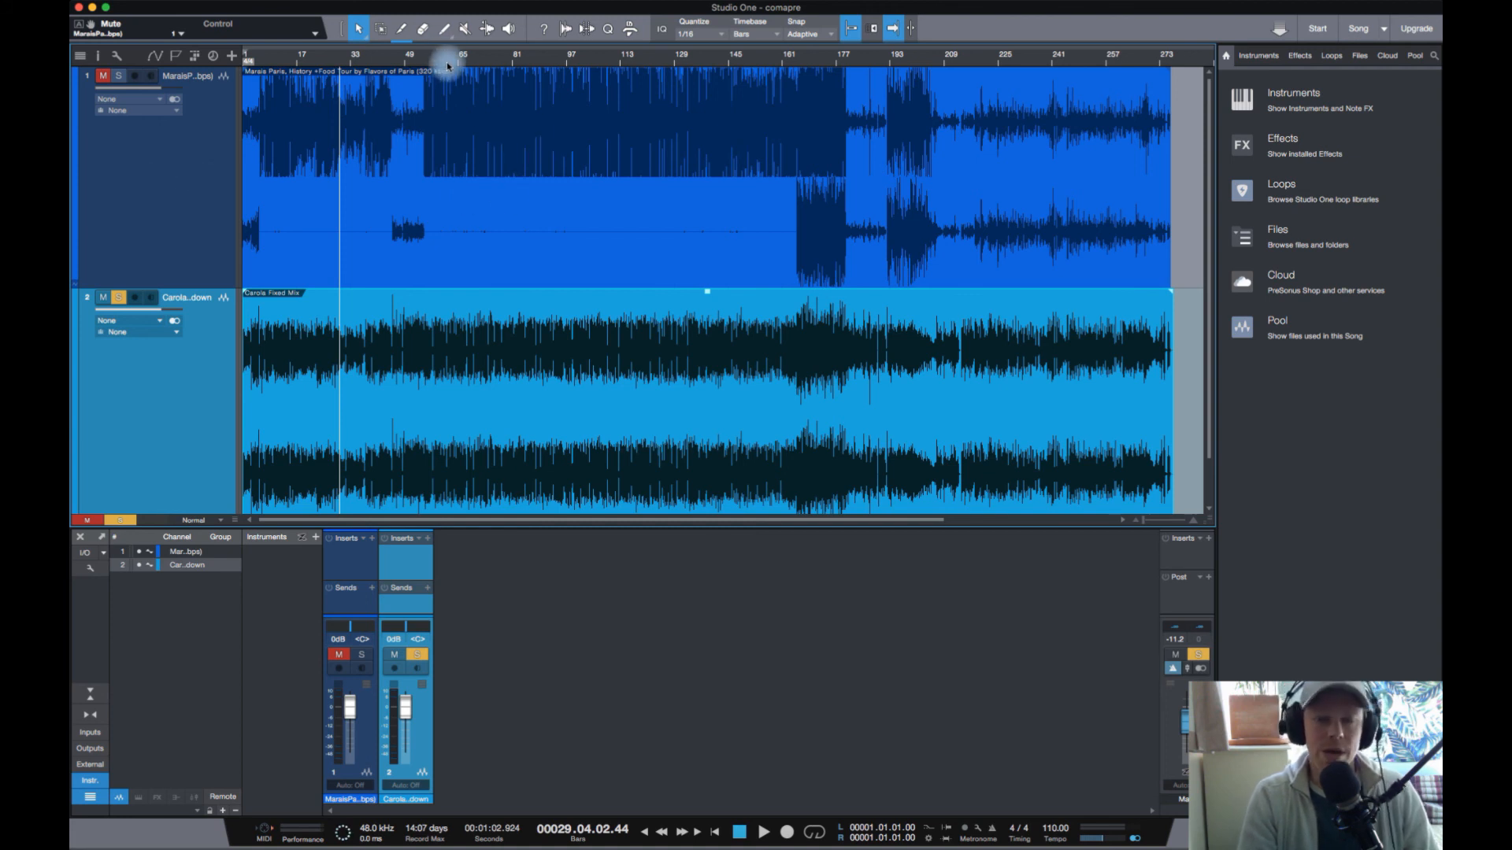
# Step: Solo the original track, mute the fixed mix and listen to the original from around bar 49
pyautogui.click(403, 59)
pyautogui.click(102, 76)
pyautogui.click(118, 76)
pyautogui.click(101, 299)
pyautogui.press('space')
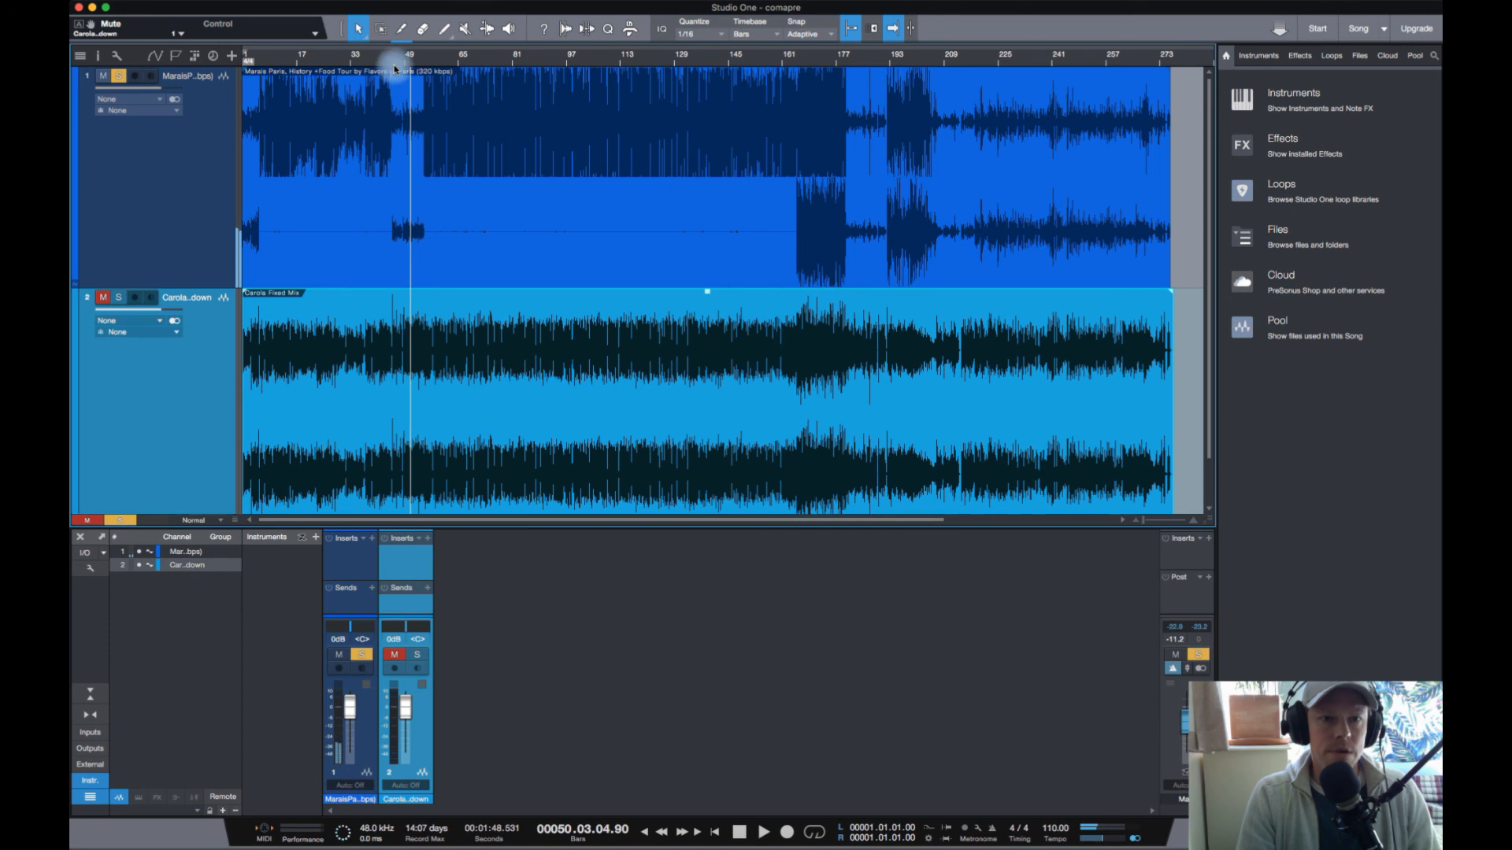
pyautogui.press('space')
# Step: Solo the fixed mix, mute the original track and listen to the same passage near bar 50
pyautogui.click(103, 296)
pyautogui.click(118, 297)
pyautogui.click(118, 75)
pyautogui.click(103, 76)
pyautogui.press('space')
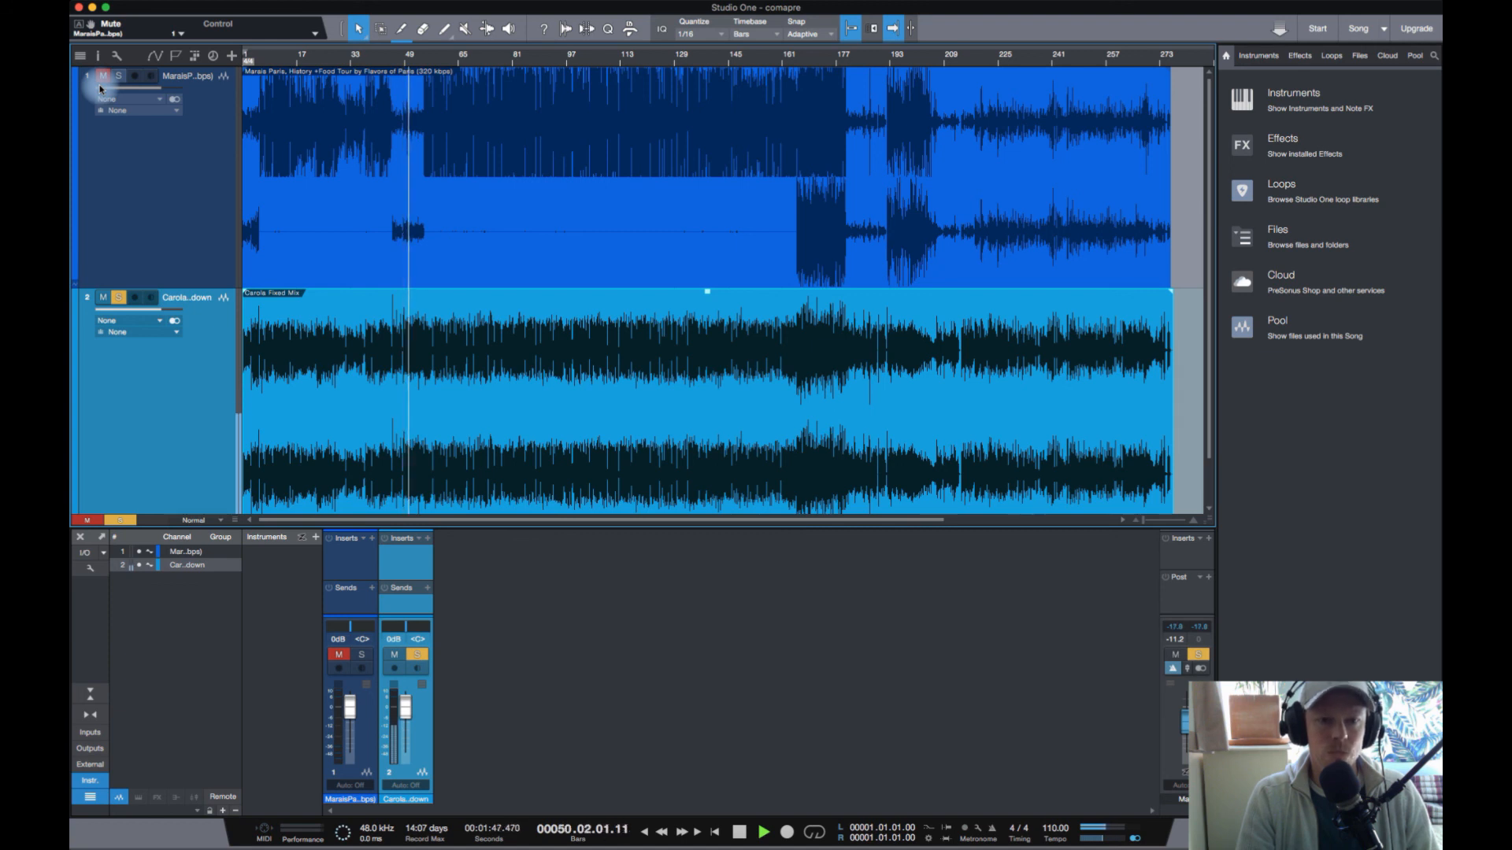
pyautogui.press('space')
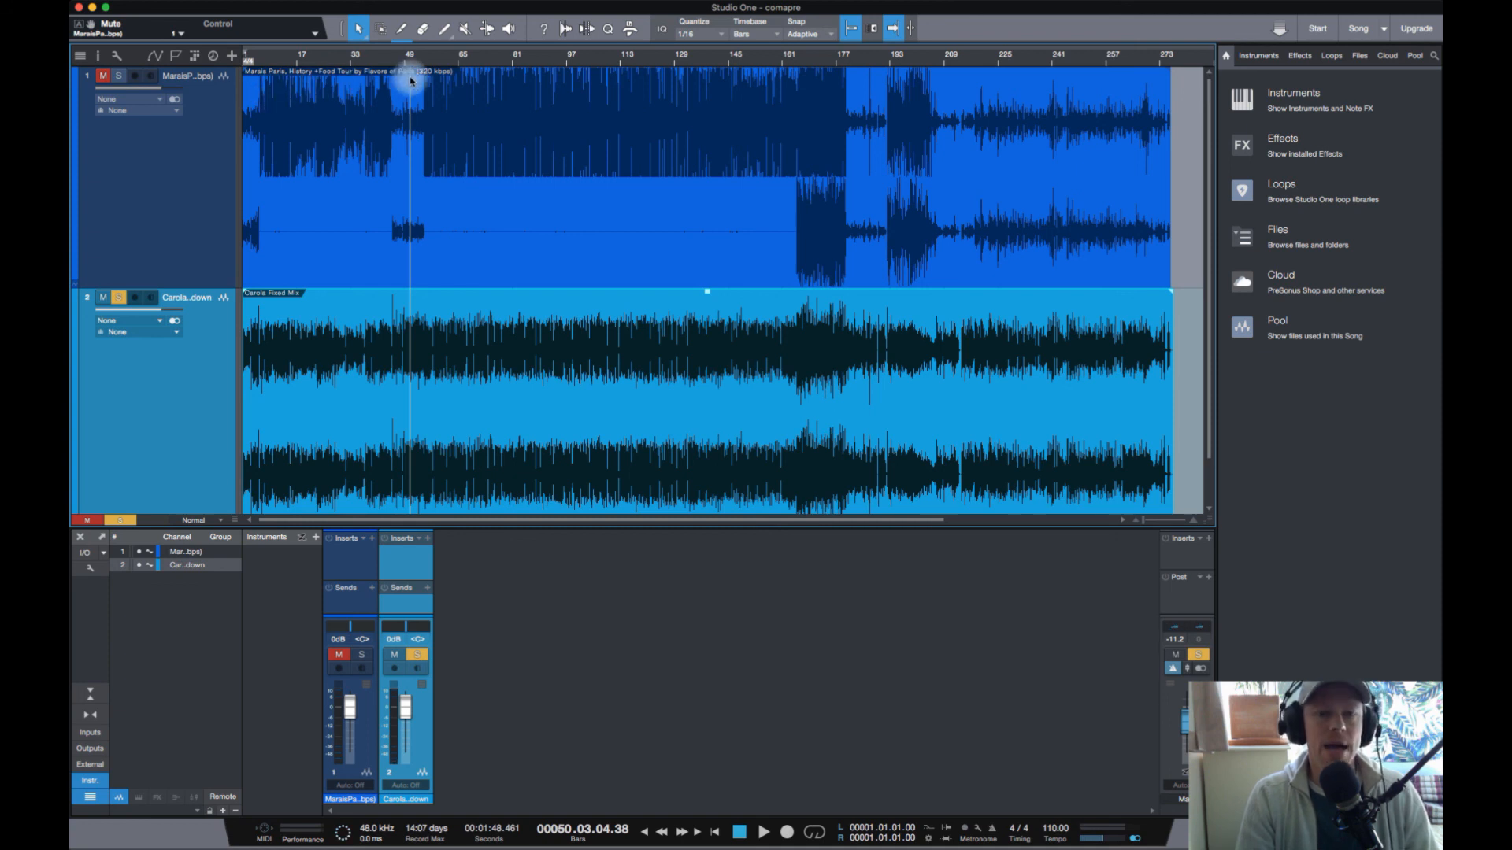
# Step: Move the playhead to bar 95, mute the fixed mix, and listen to the soloed original track
pyautogui.click(457, 54)
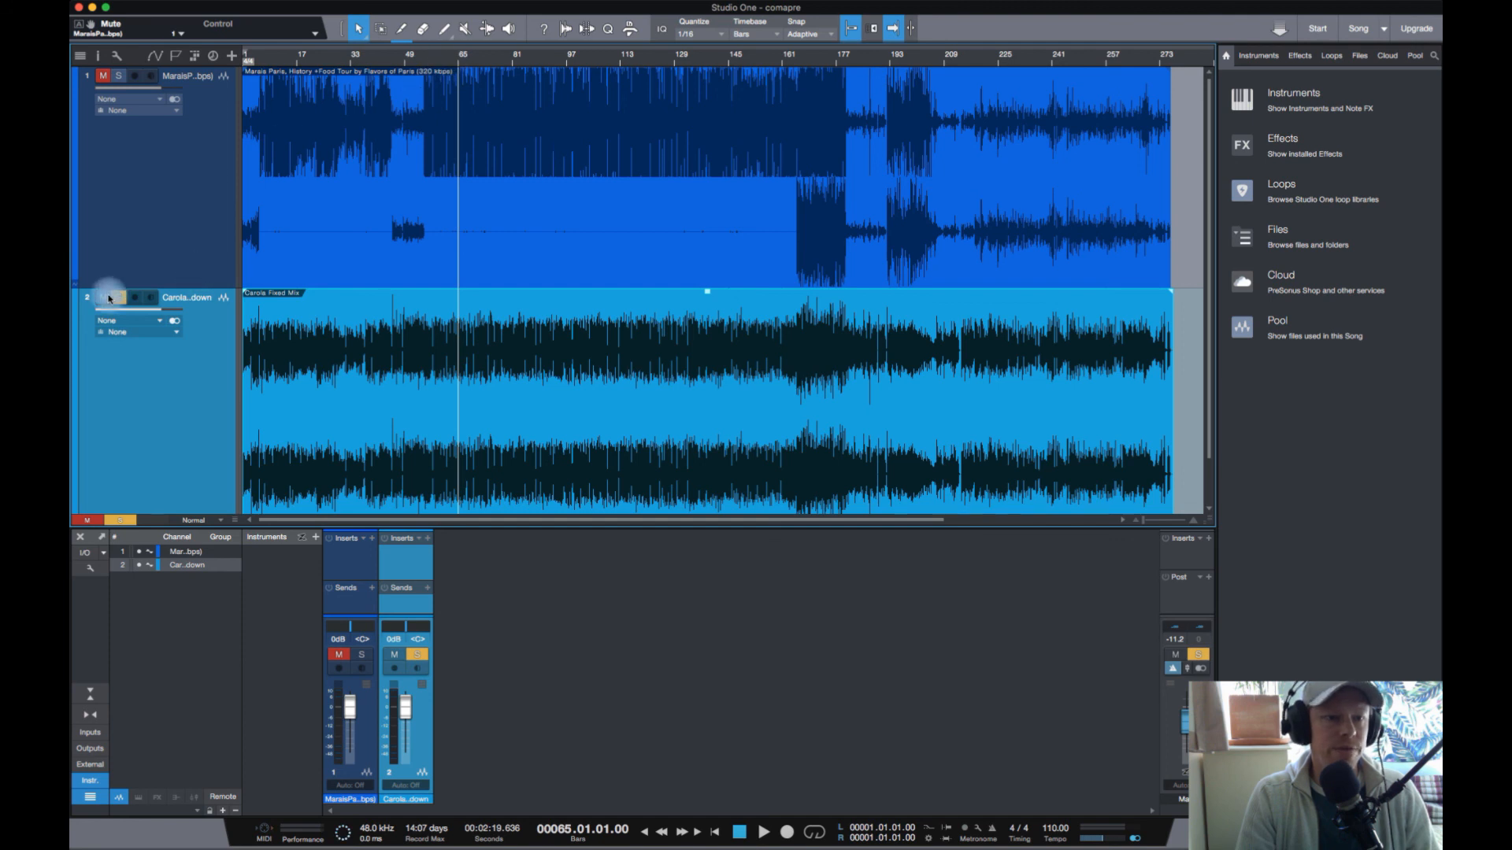
pyautogui.click(562, 54)
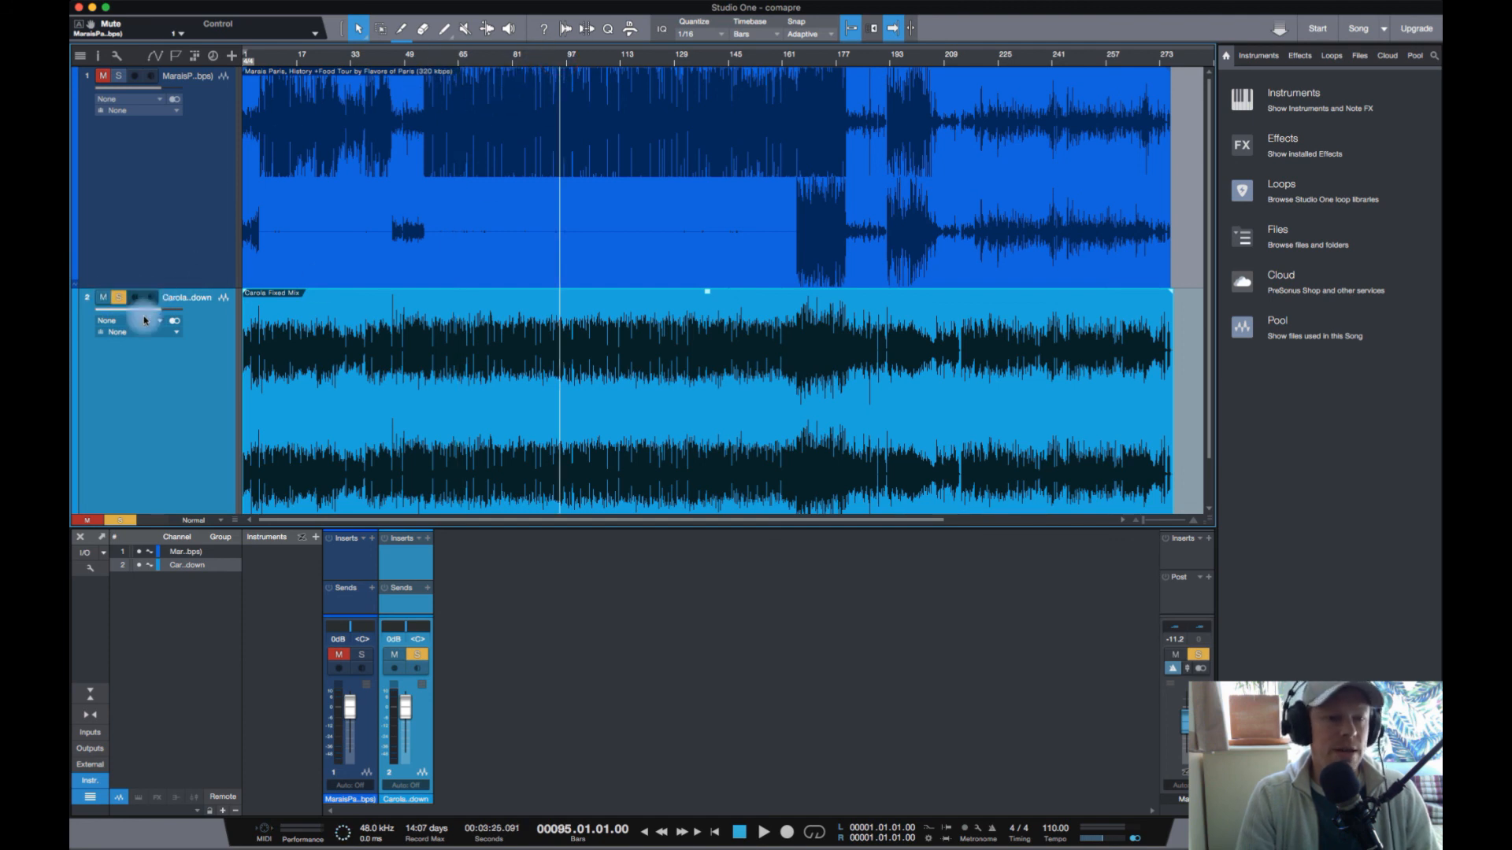
pyautogui.click(105, 301)
pyautogui.click(105, 77)
pyautogui.click(119, 76)
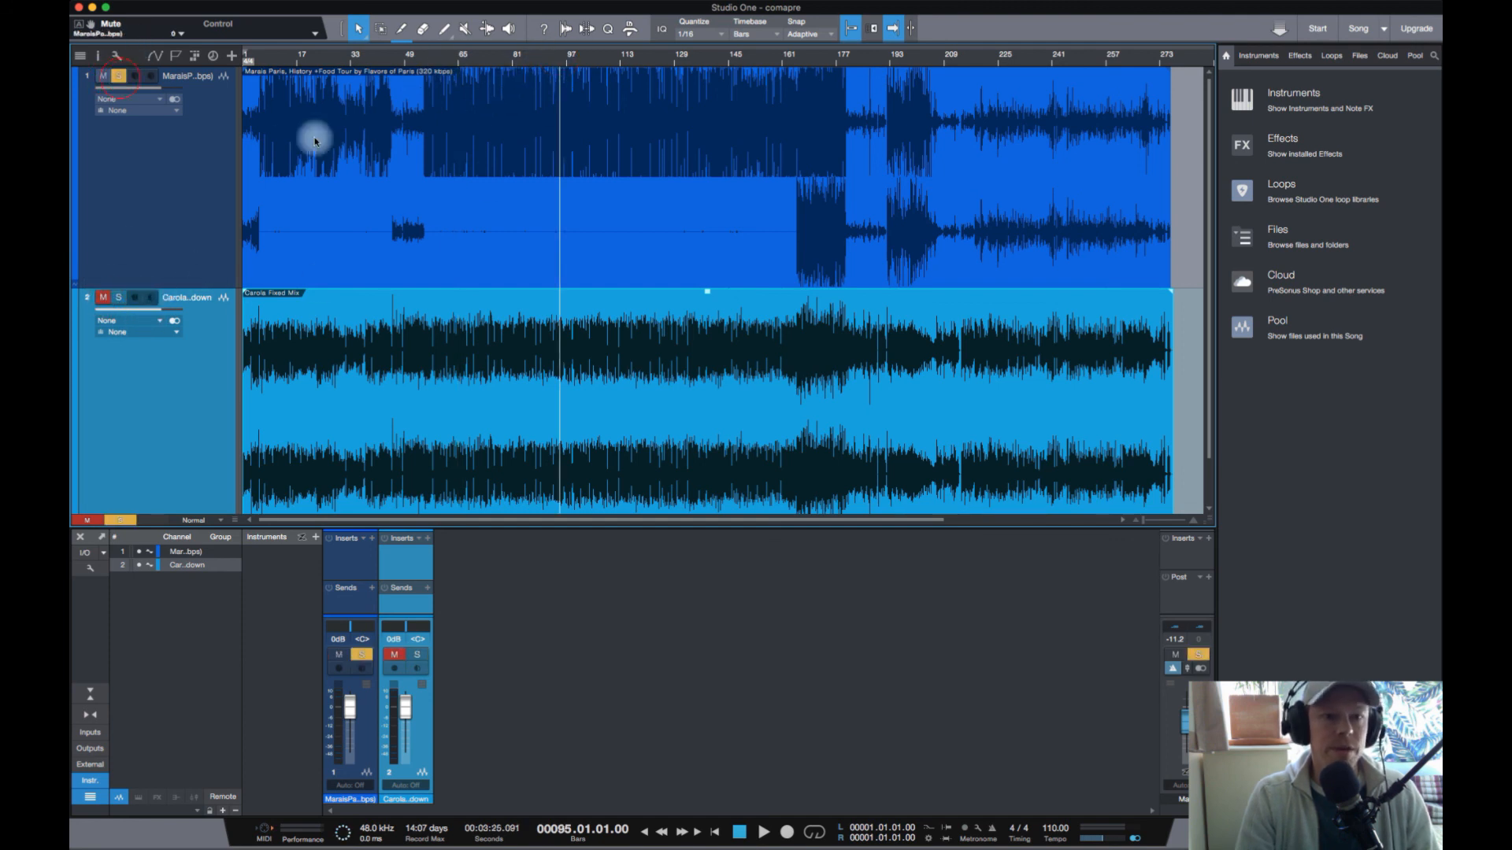
pyautogui.press('space')
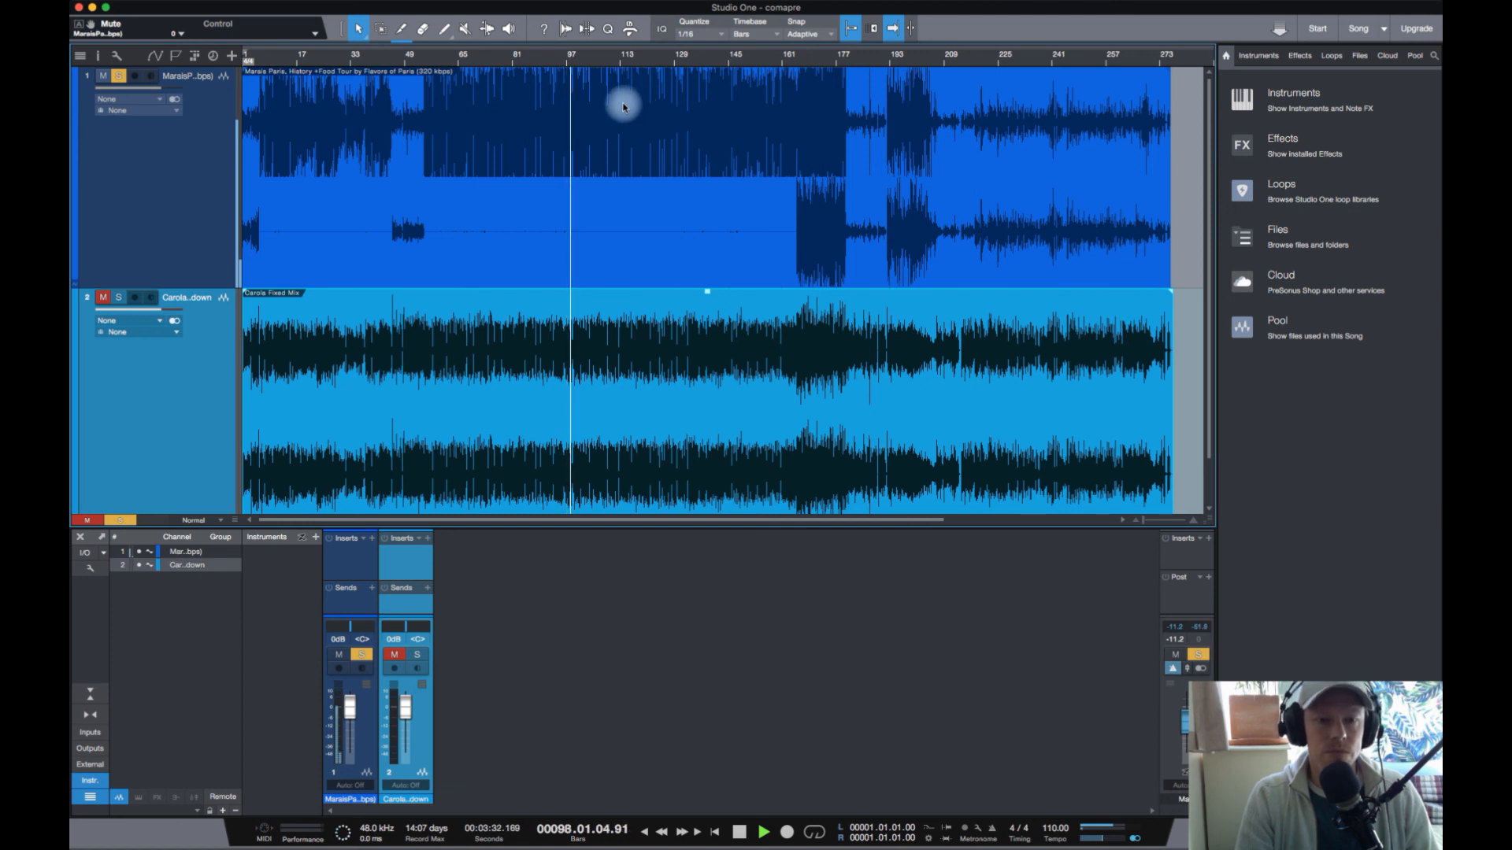
pyautogui.press('space')
# Step: Mute the original track, solo the fixed mix and listen to it from bar 98
pyautogui.click(103, 76)
pyautogui.click(106, 300)
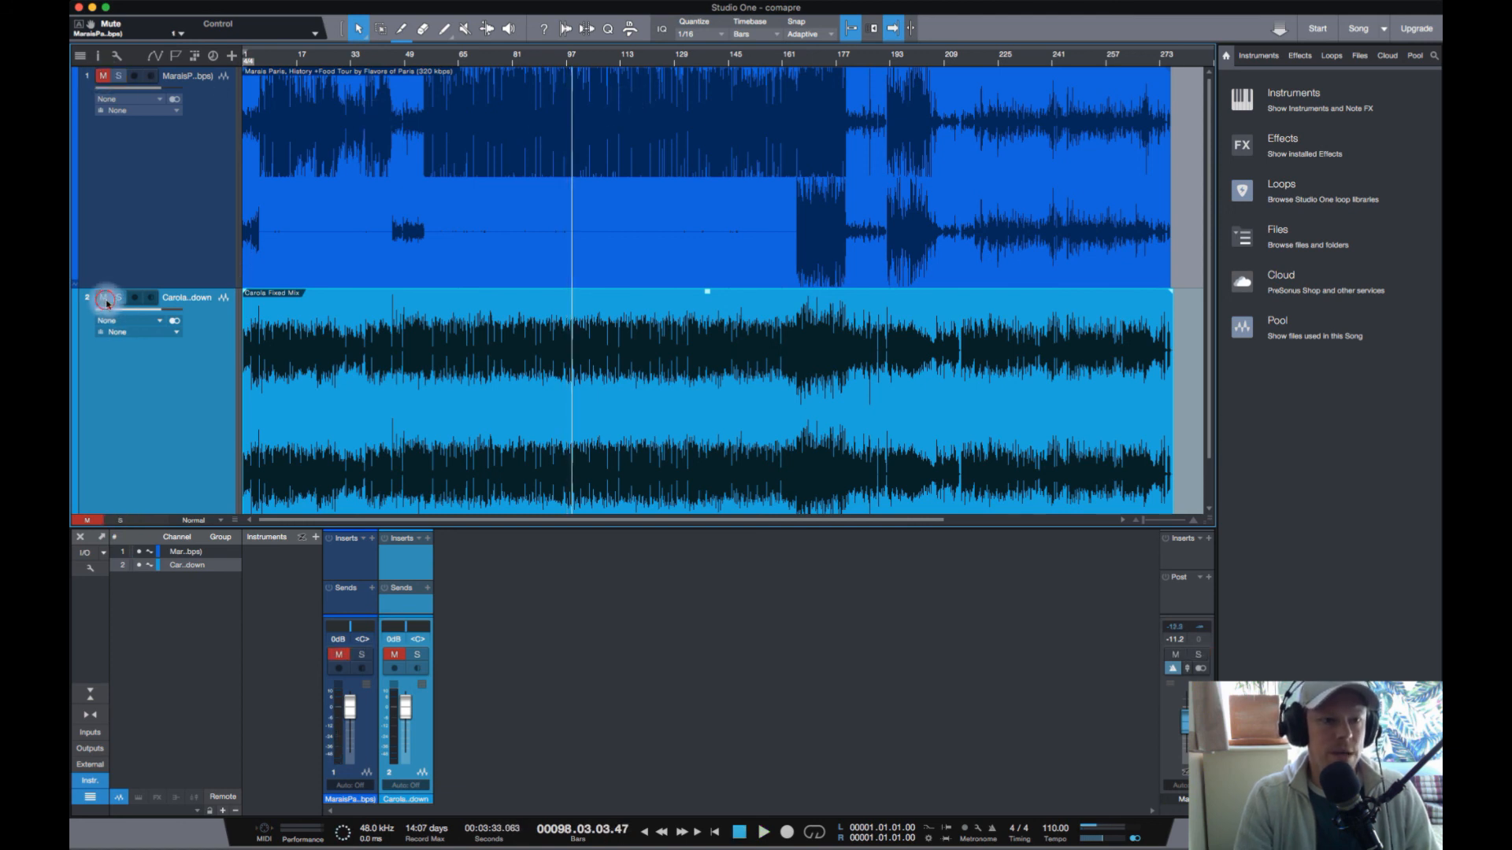
pyautogui.click(118, 298)
pyautogui.press('space')
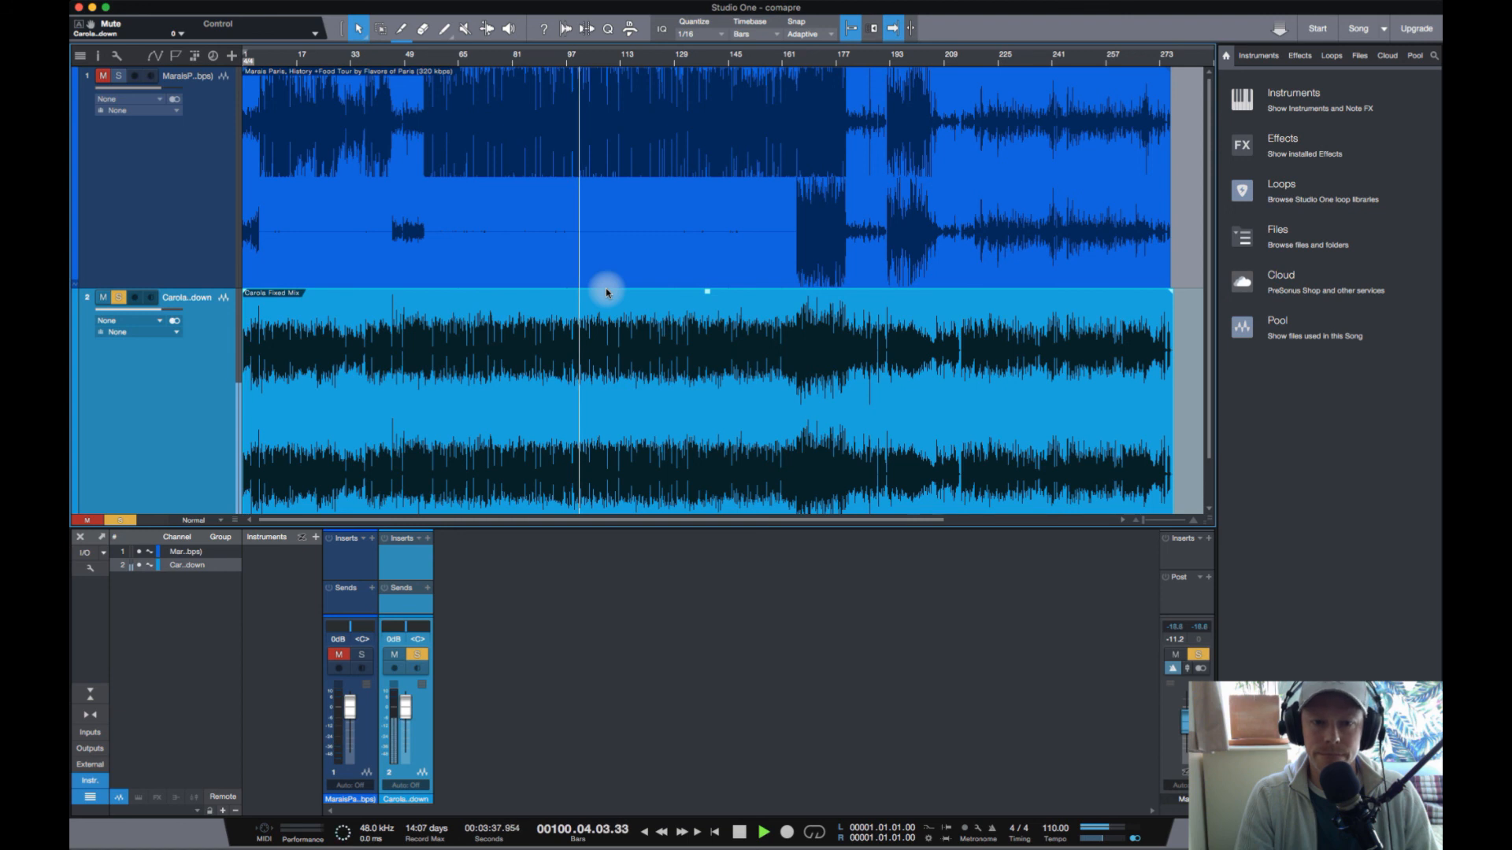
pyautogui.press('space')
# Step: Listen to the soloed original track from around bar 195 with the fixed mix muted
pyautogui.click(817, 61)
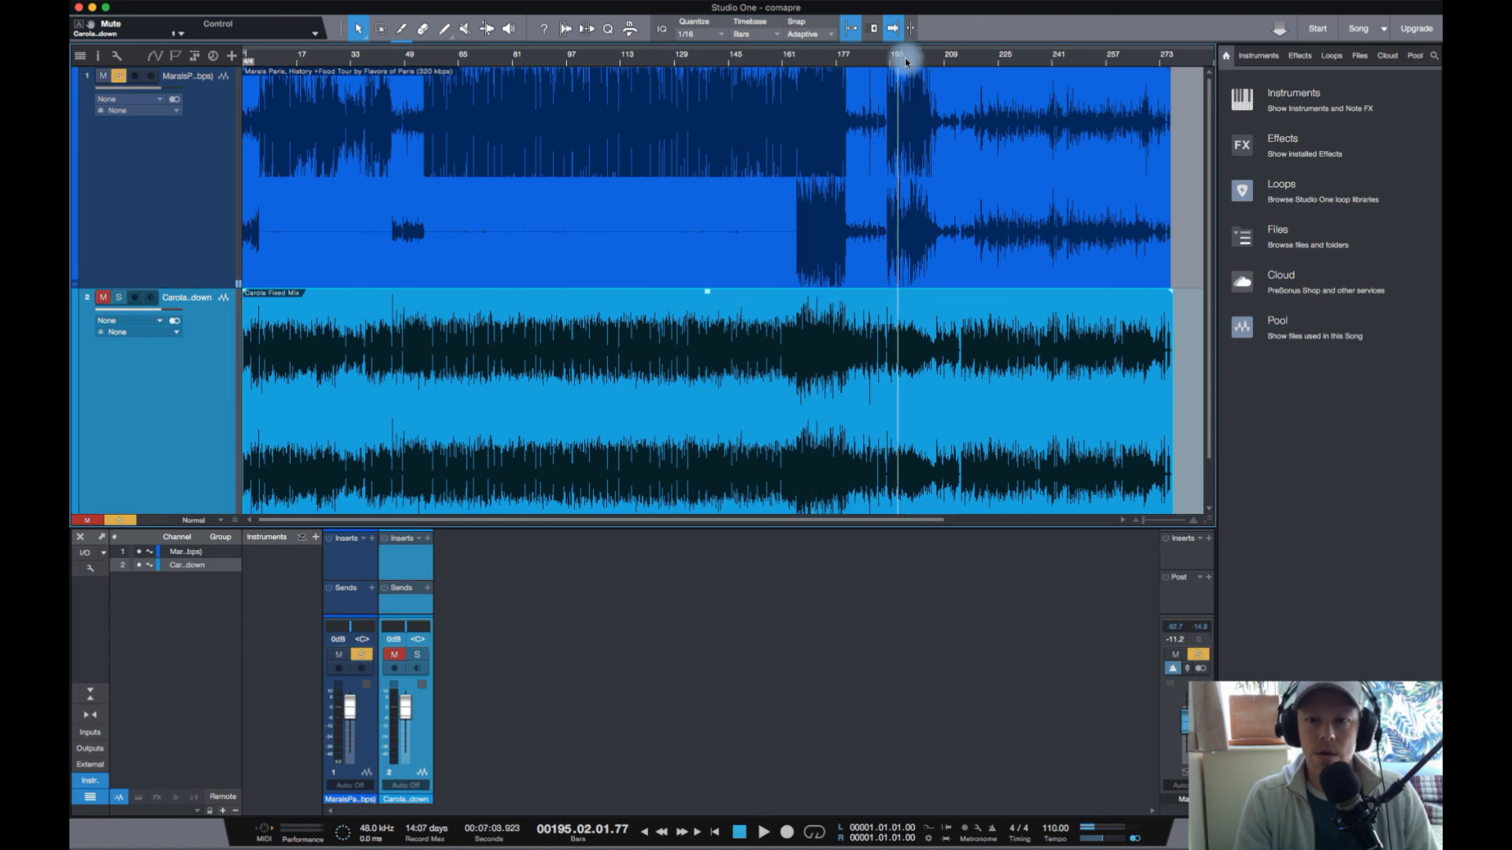
pyautogui.click(900, 61)
pyautogui.press('space')
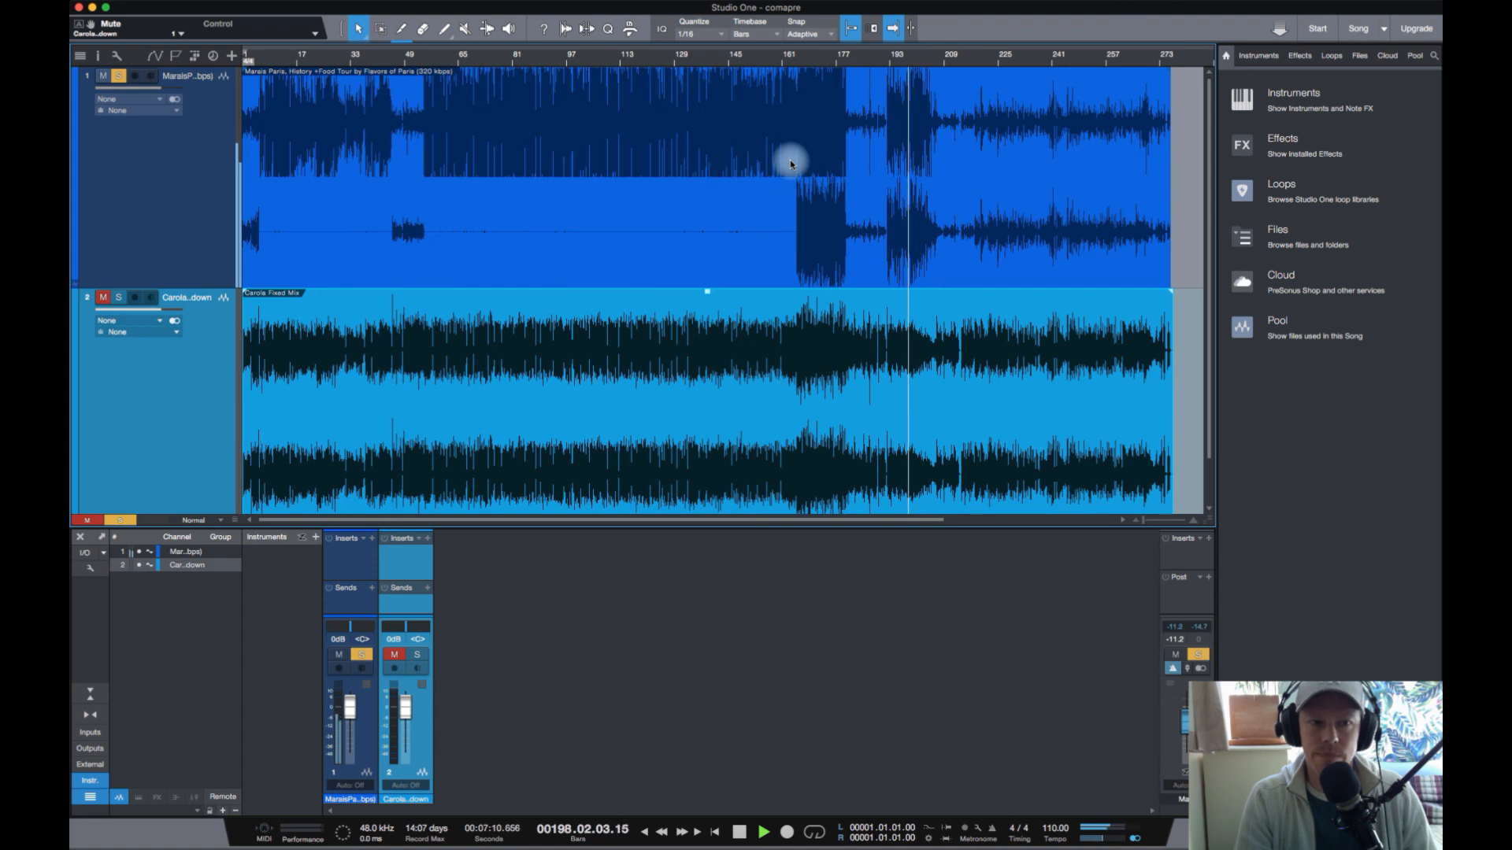
pyautogui.press('space')
# Step: Place the playhead at bar 194, solo the fixed mix, mute the original track and play the passage
pyautogui.click(893, 56)
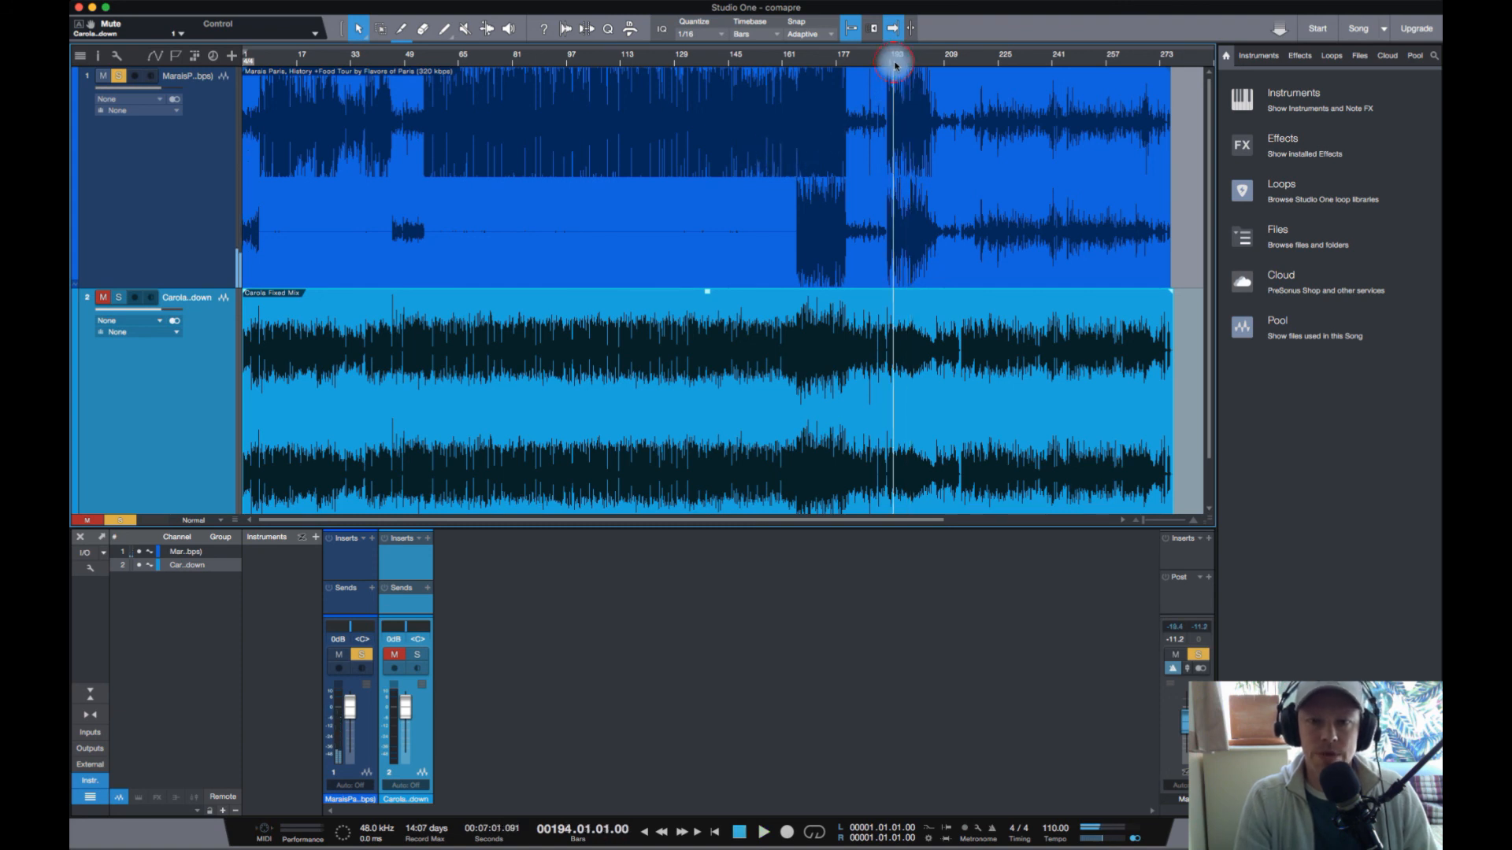
pyautogui.click(118, 299)
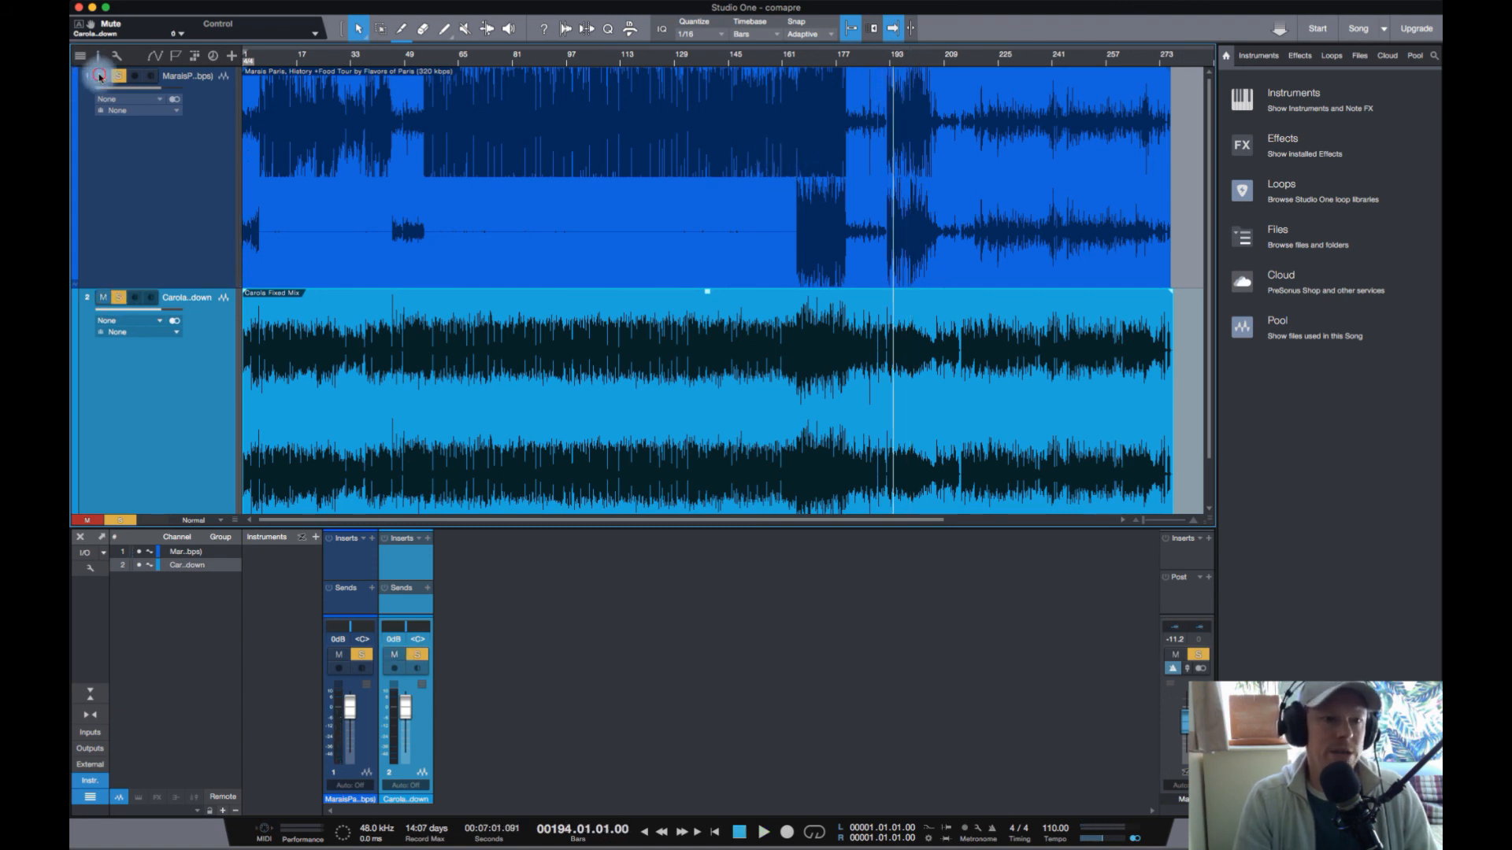
pyautogui.click(103, 76)
pyautogui.press('space')
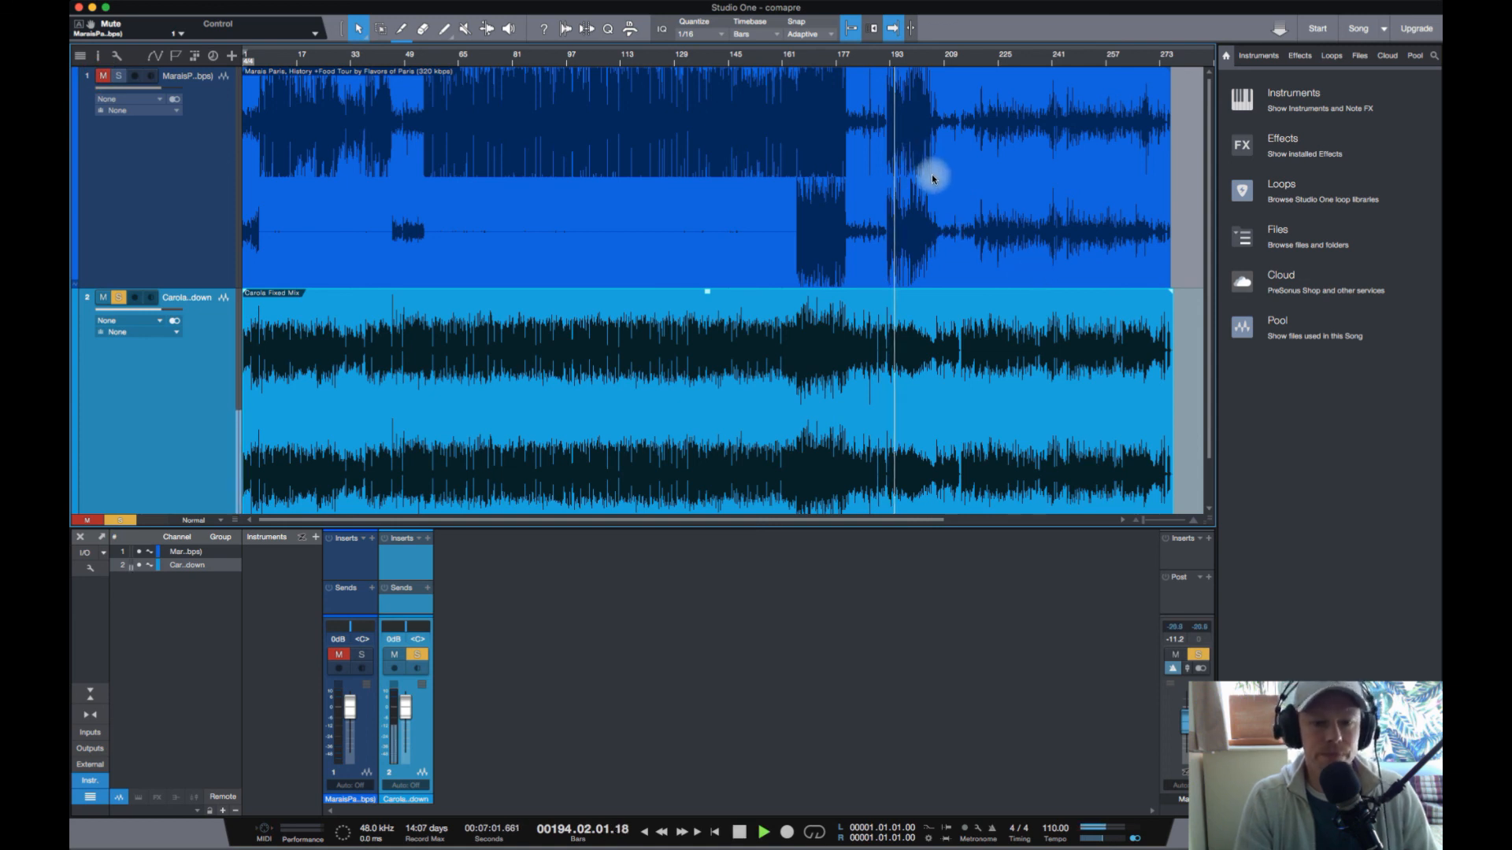